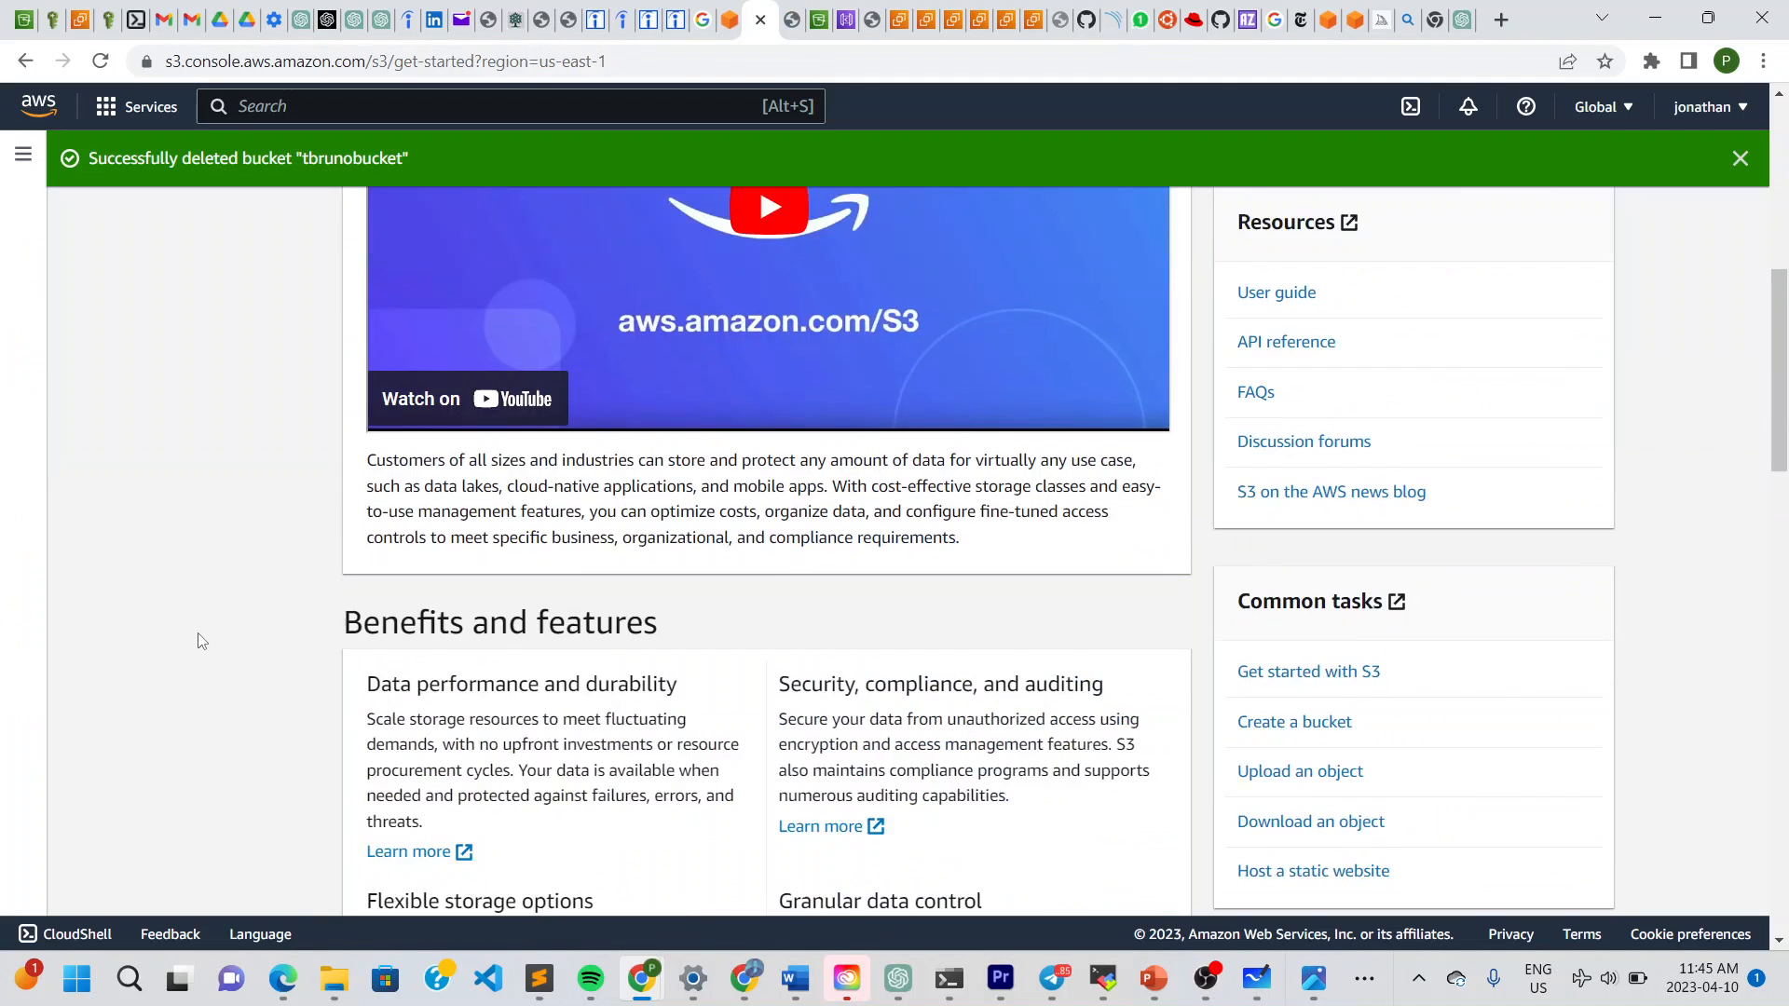
scroll(198, 641, "down", 1)
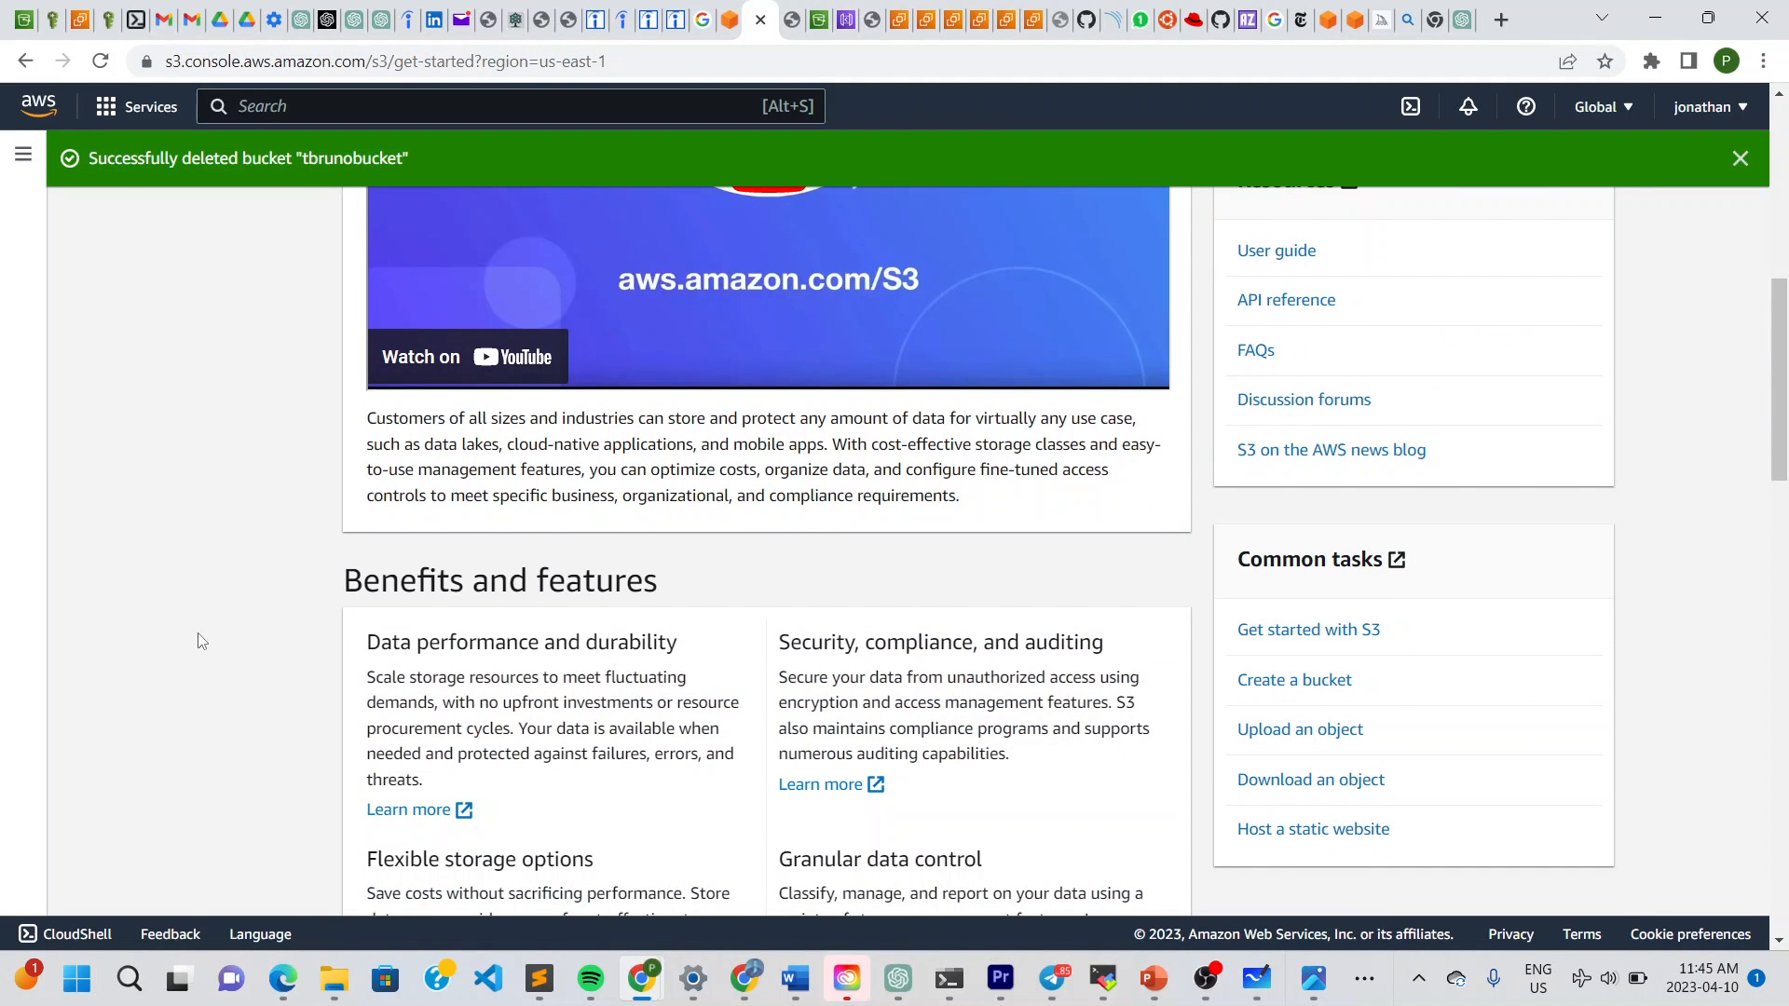
scroll(198, 615, "up", 7)
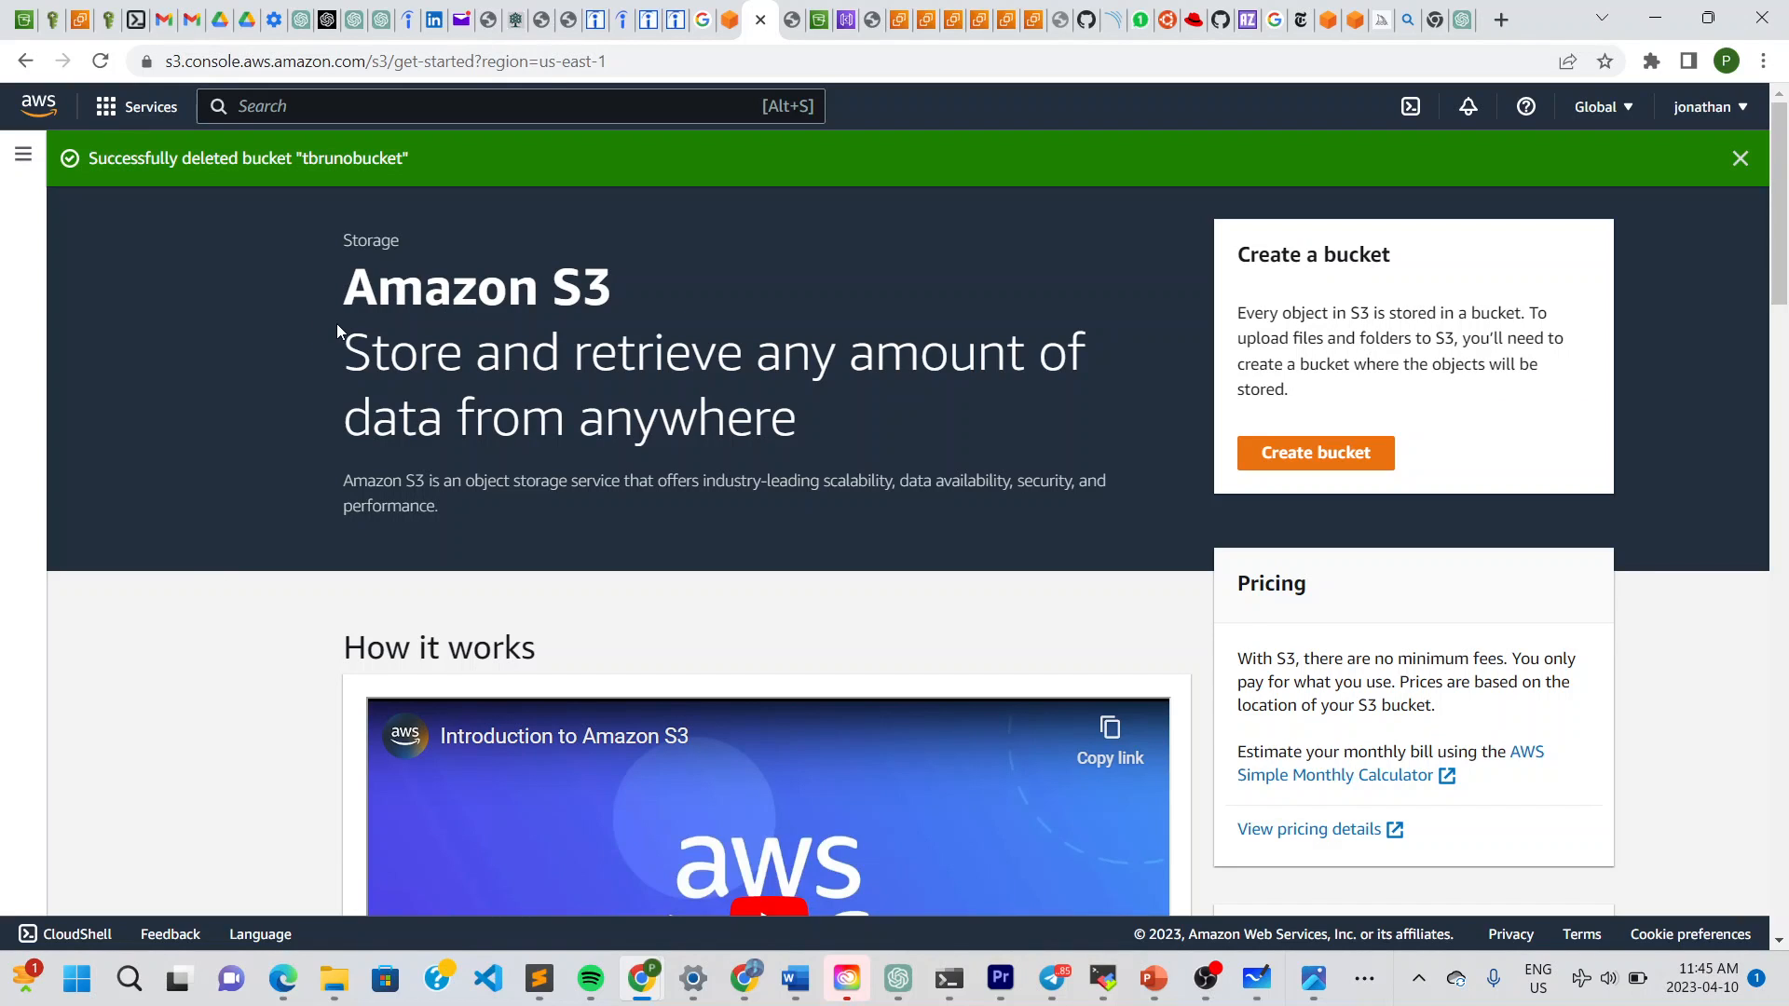
scroll(337, 322, "down", 3)
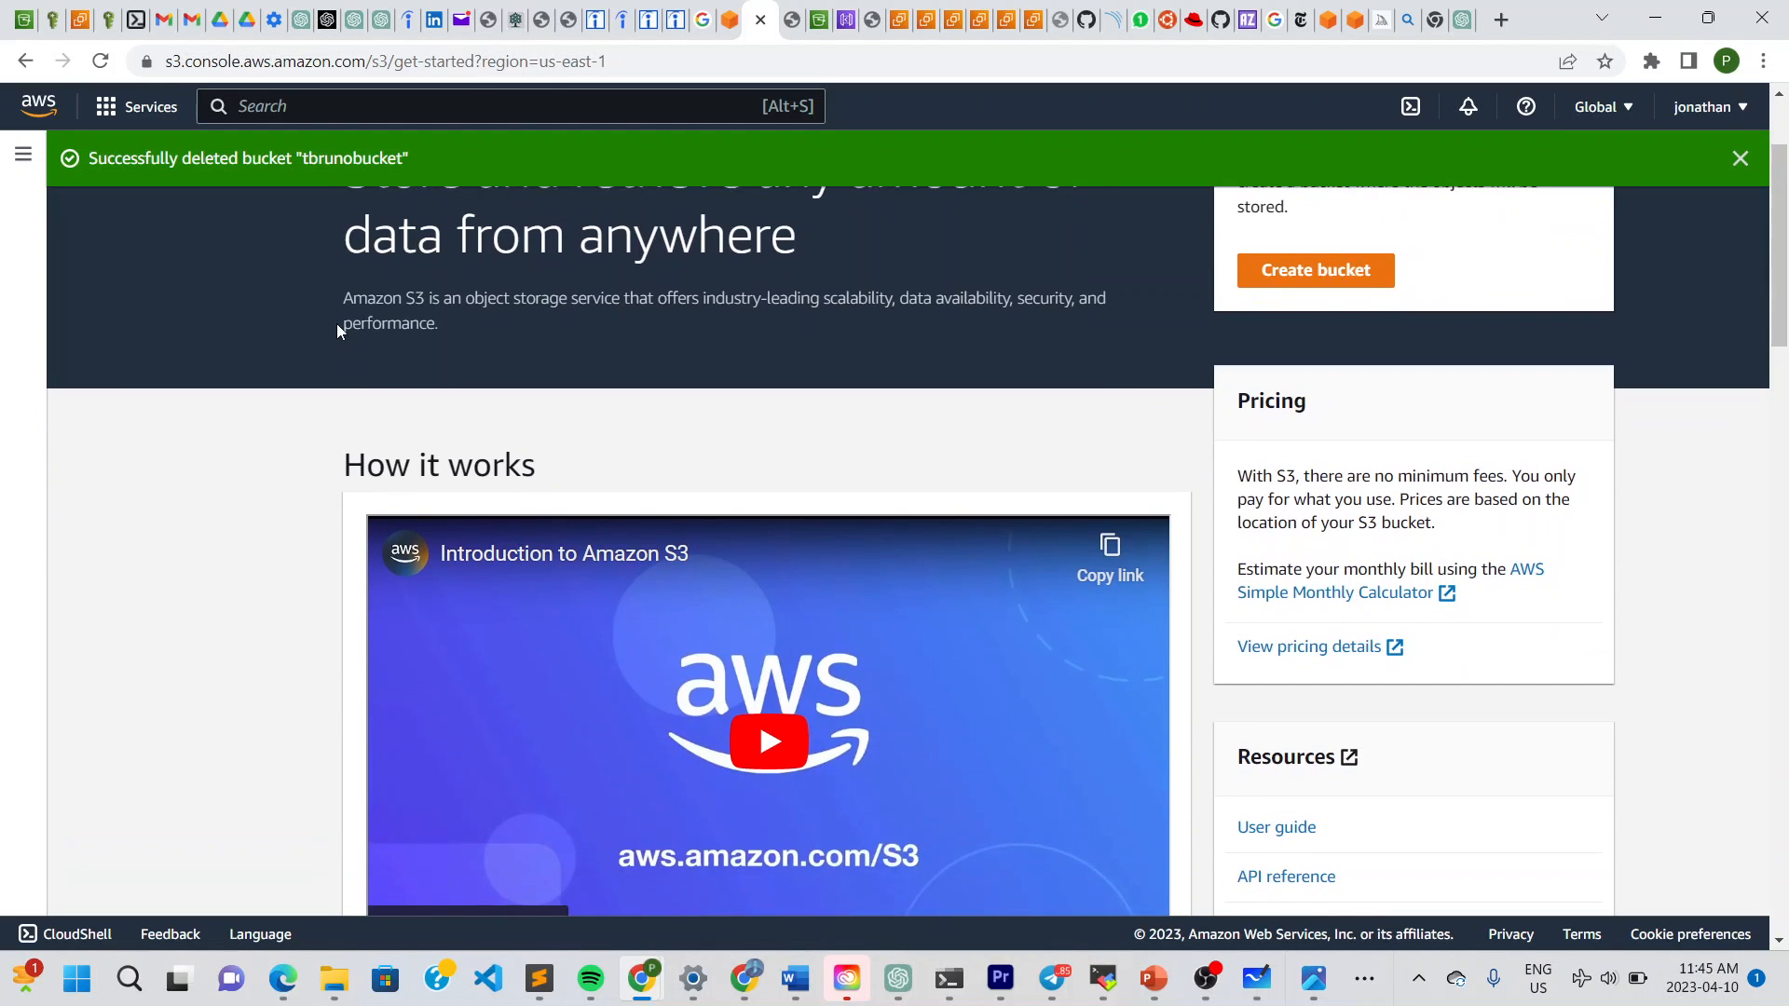
scroll(338, 331, "down", 7)
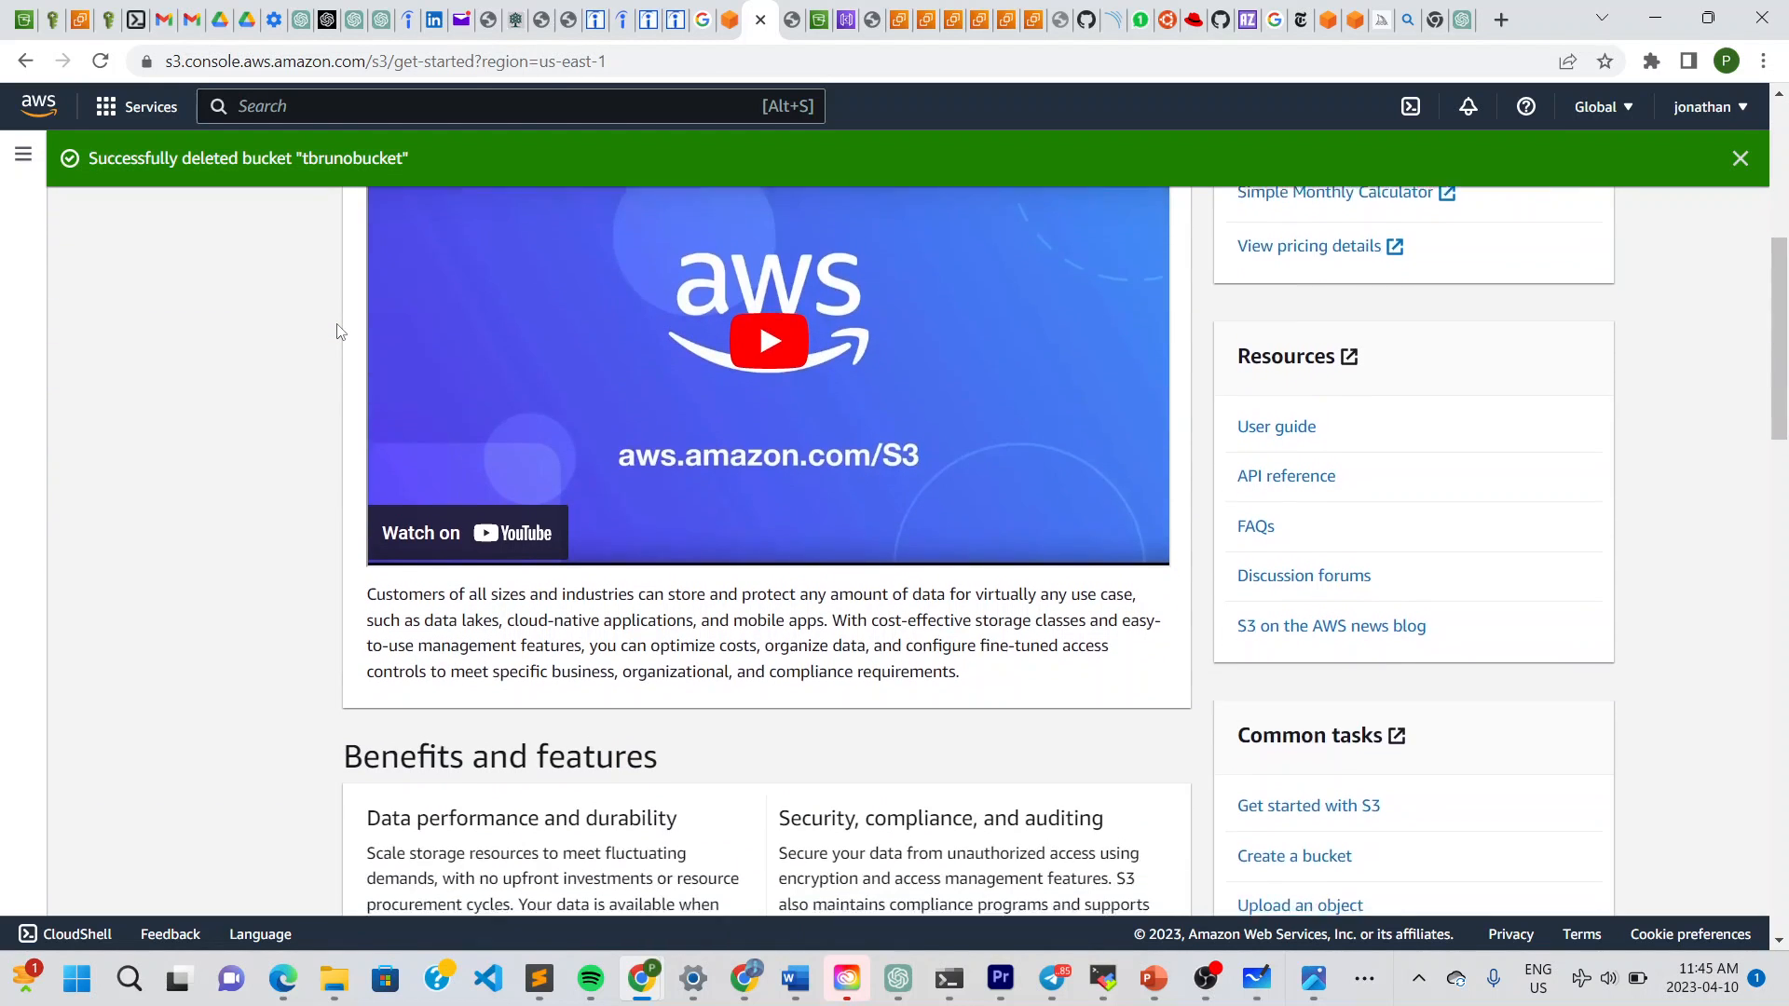
scroll(337, 326, "up", 11)
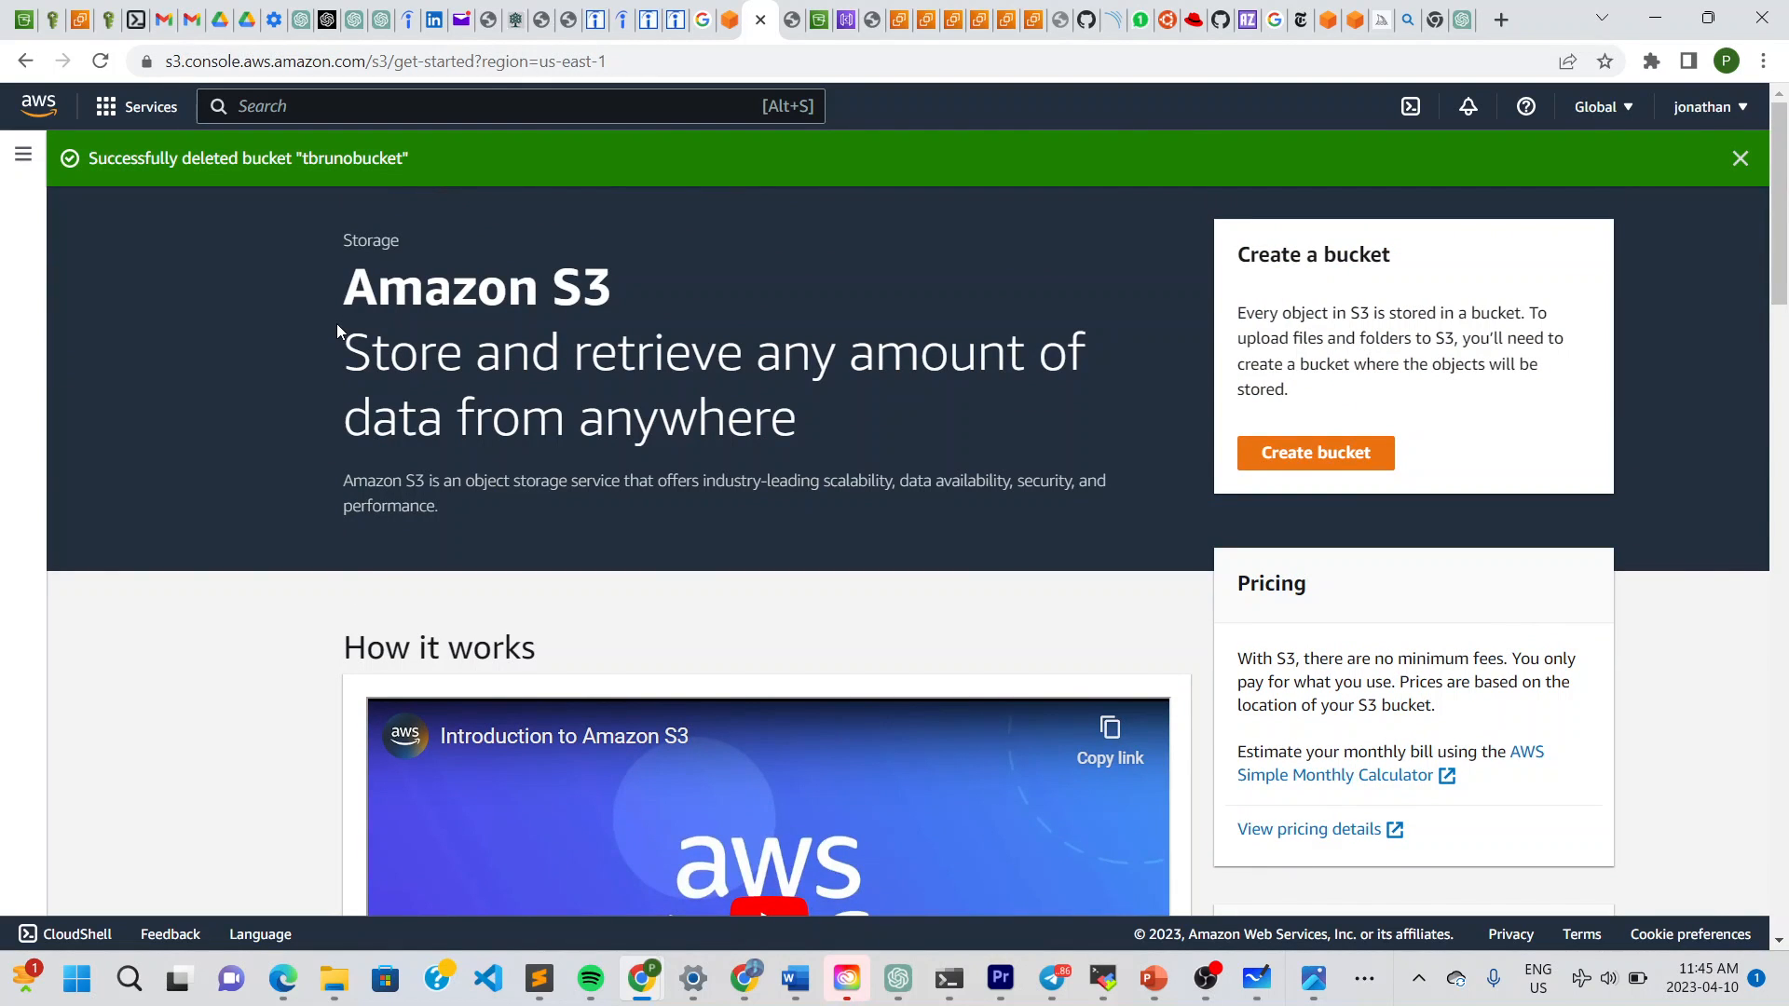
Switch to the Google results for "aws free tier" and open the AWS Free Tier page on aws.amazon.com.
left_click(727, 21)
left_click(702, 20)
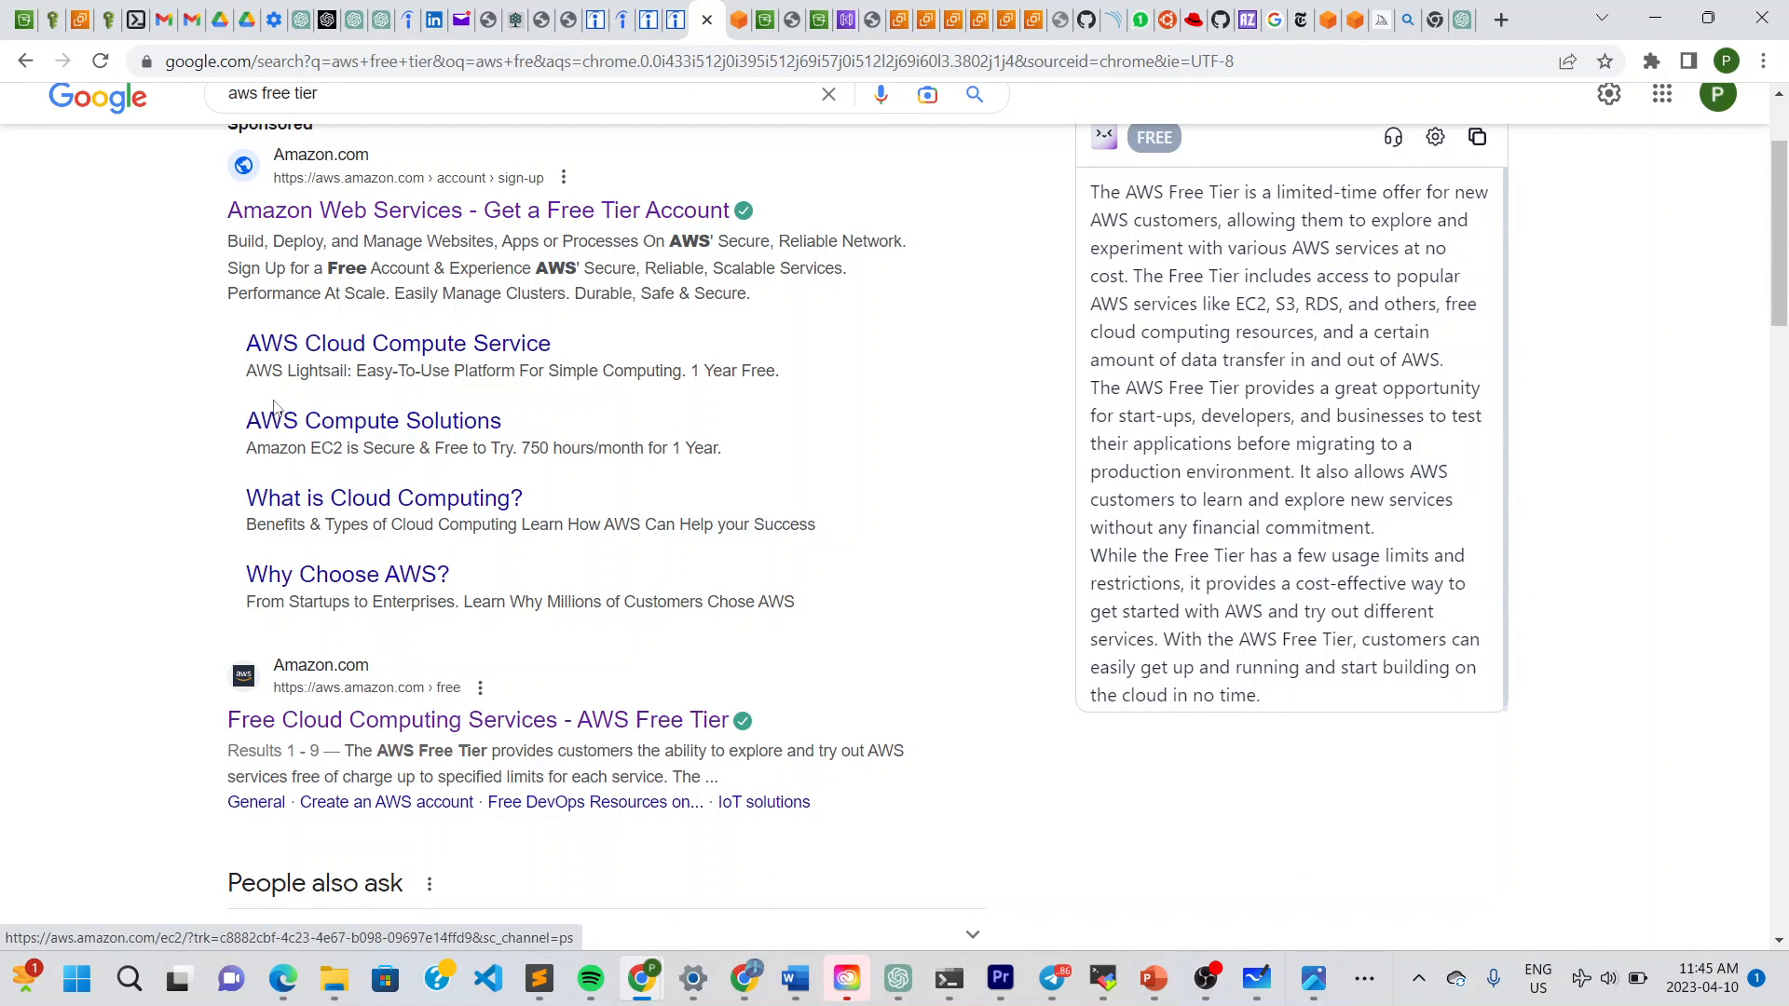
scroll(307, 491, "up", 2)
left_click_drag(332, 141, 225, 151)
left_click(156, 431)
scroll(156, 433, "down", 4)
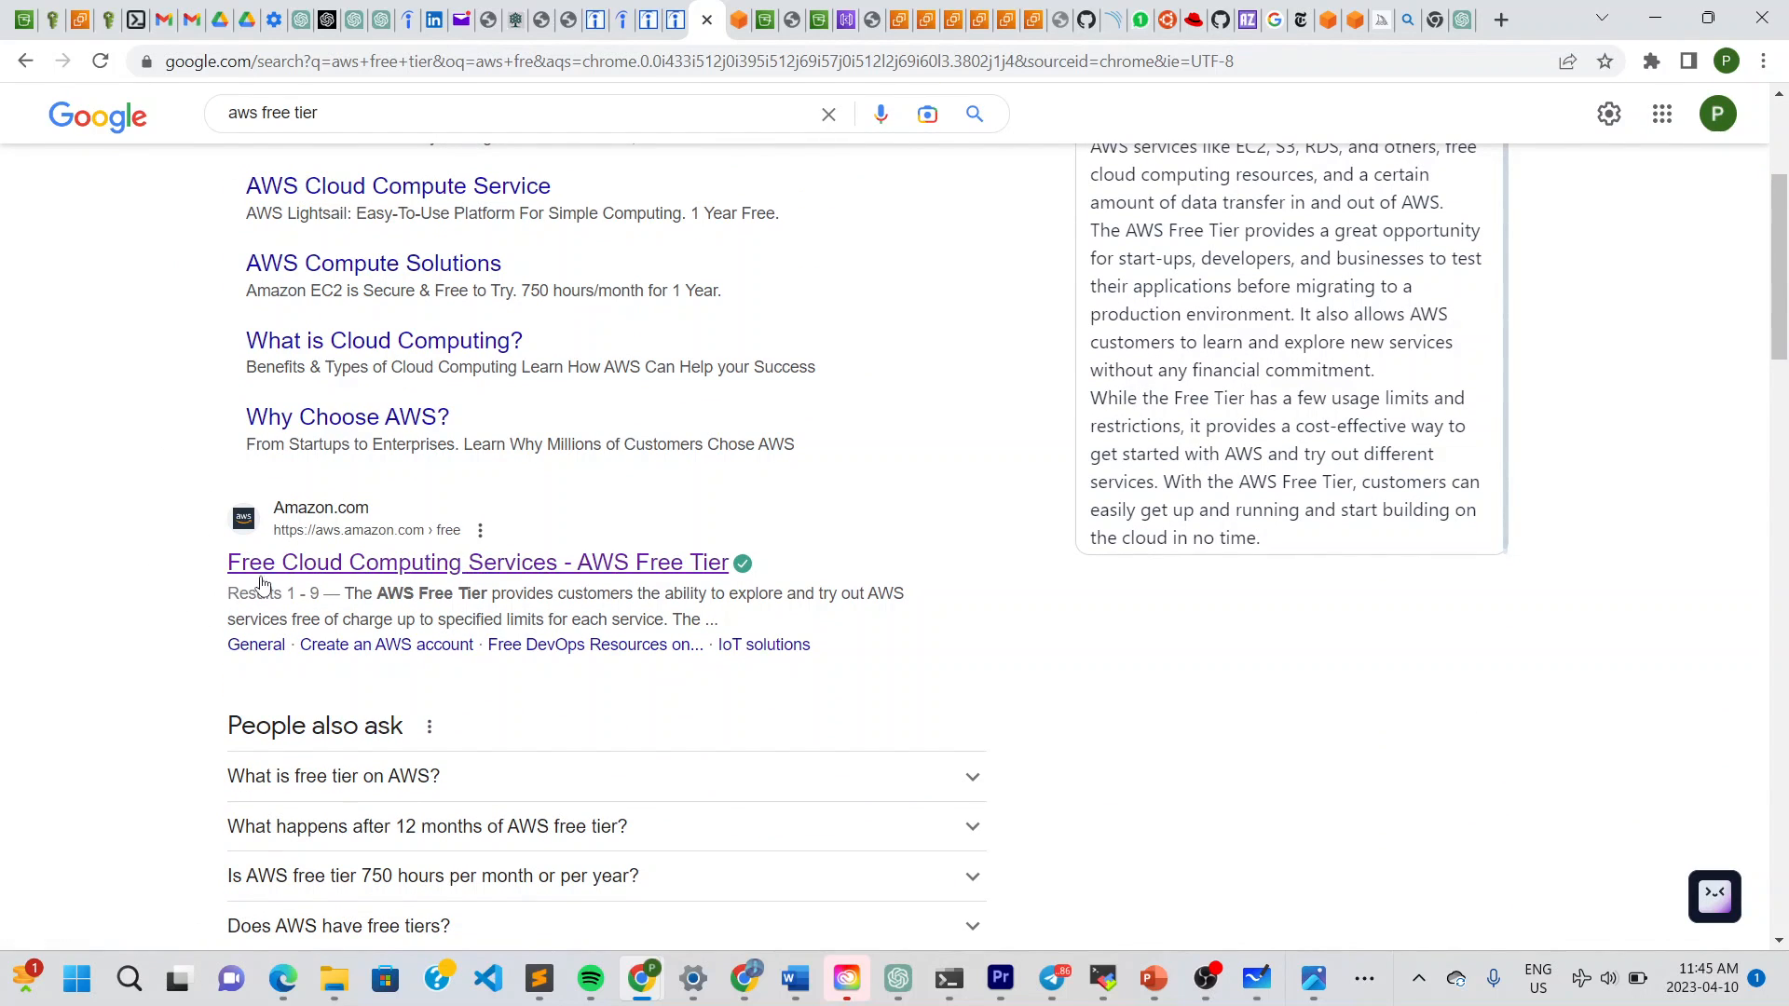
left_click(440, 567)
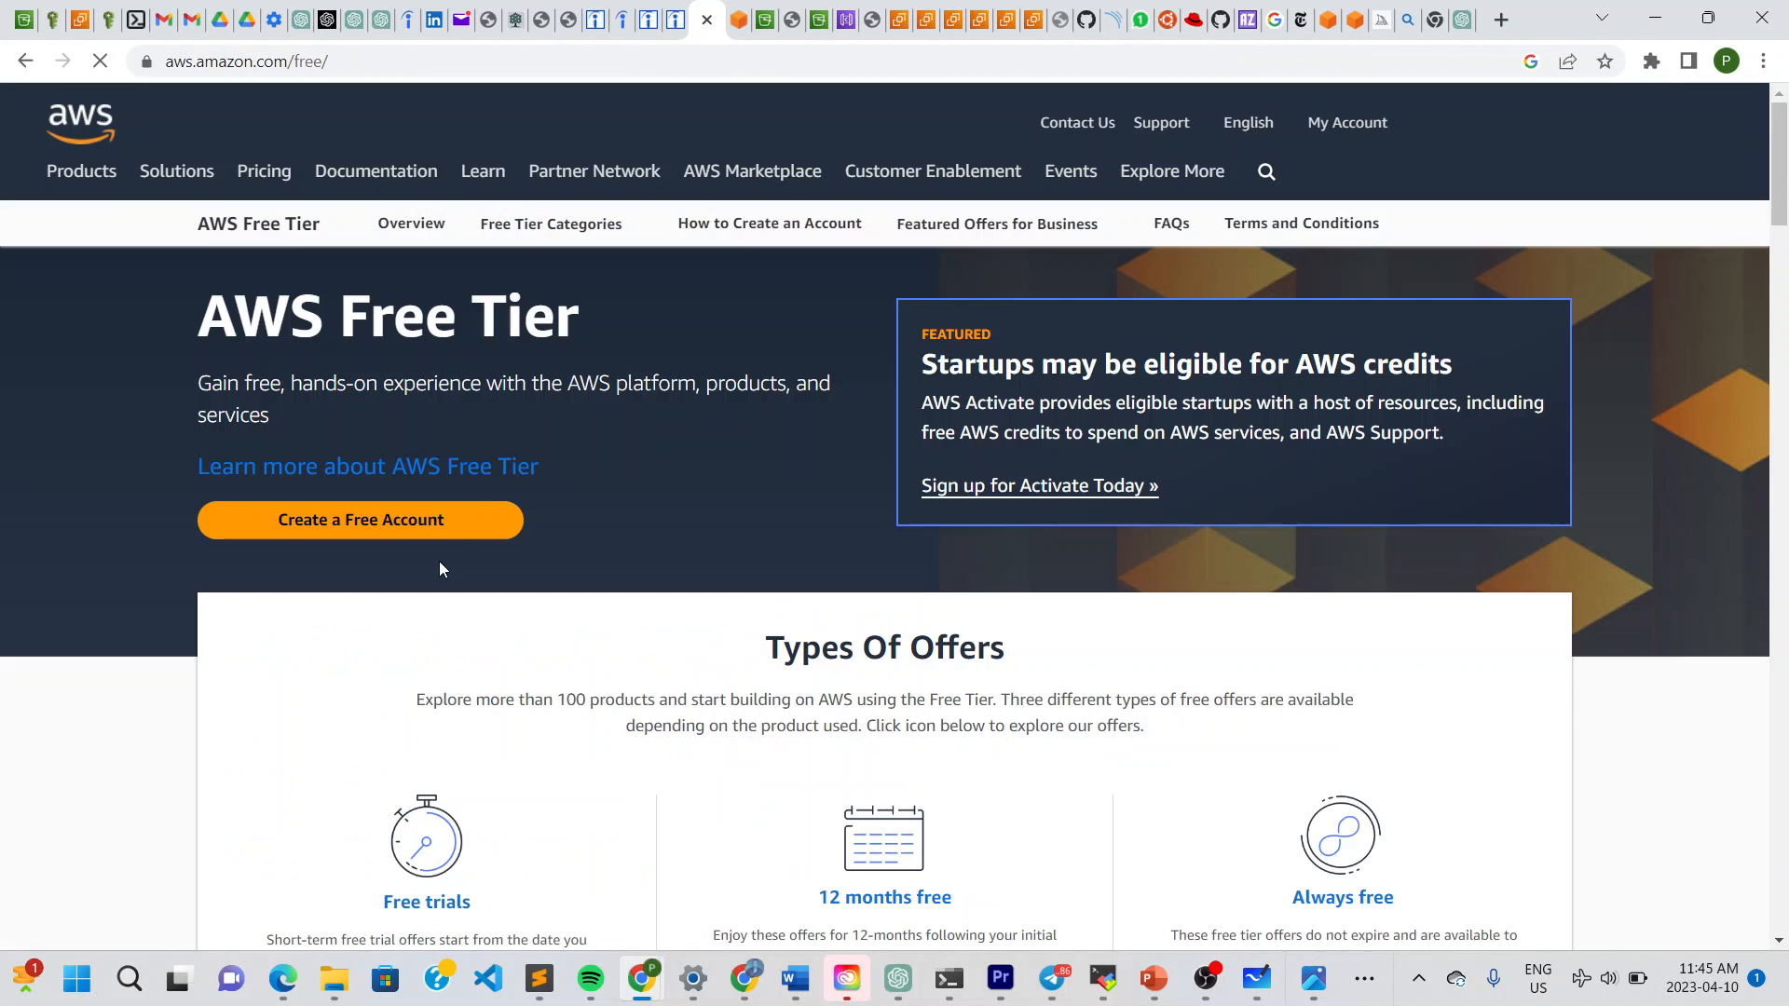
Search the free tier products for s3 and open the Amazon S3 product page.
scroll(159, 671, "down", 2)
scroll(158, 673, "down", 3)
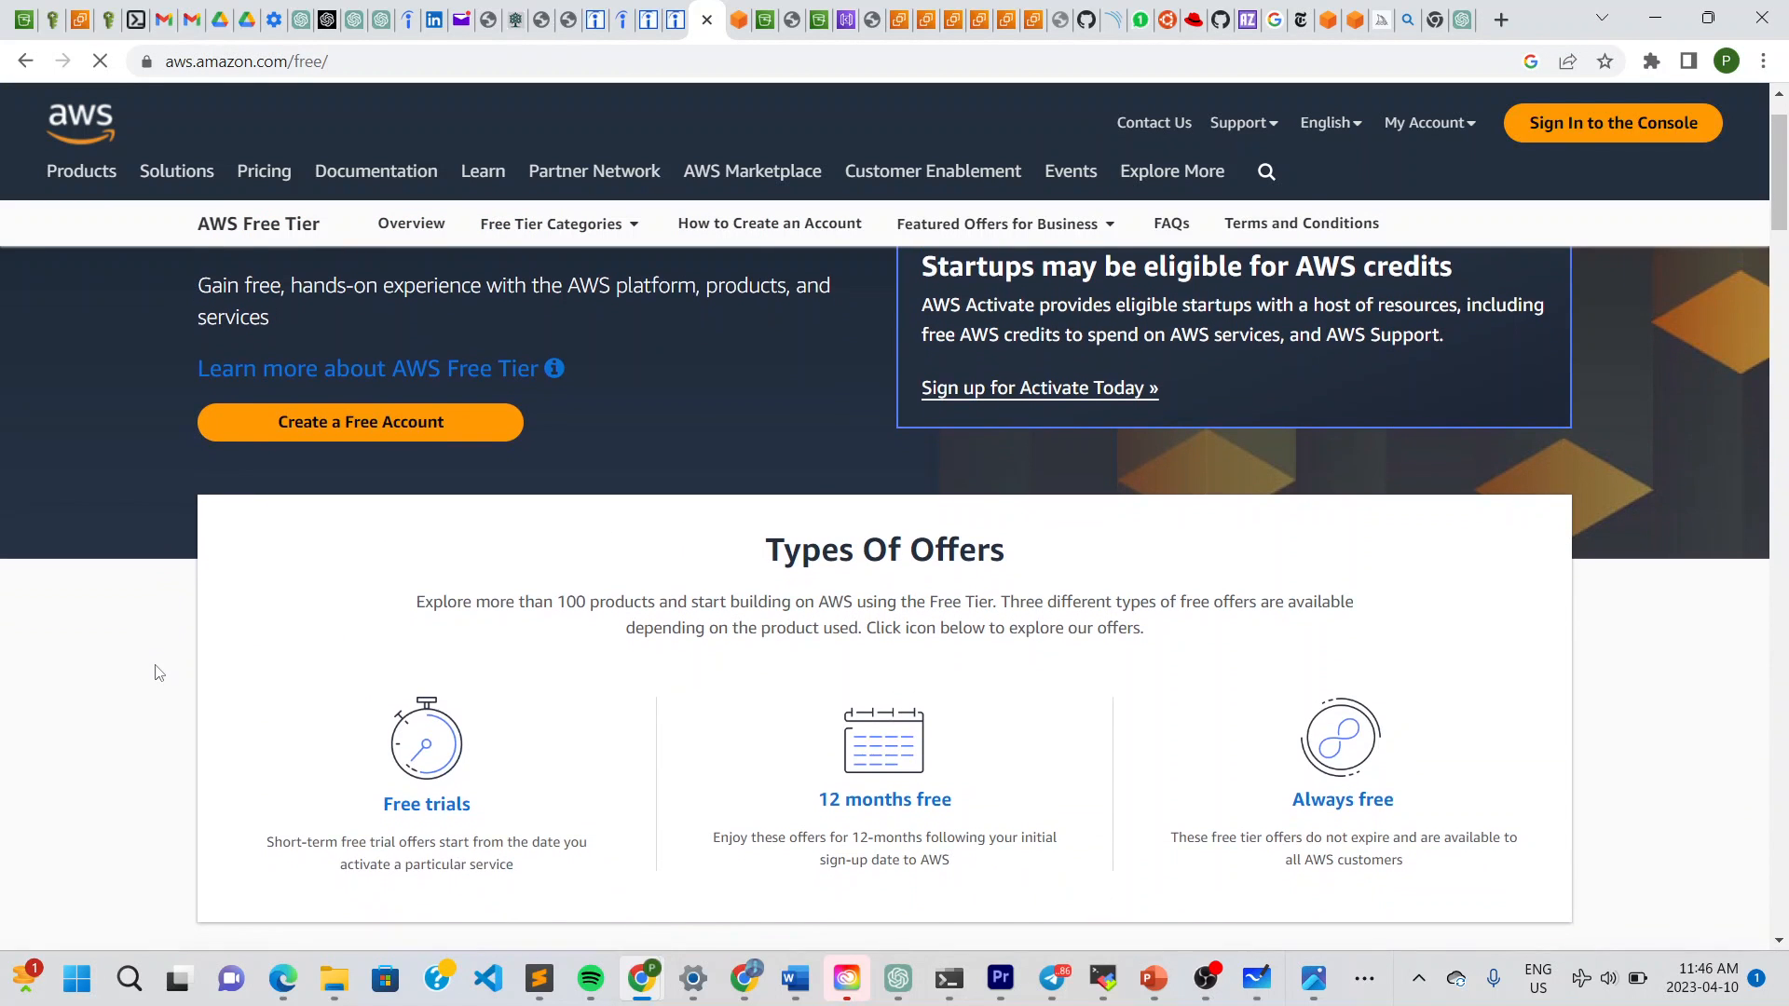
scroll(159, 672, "up", 4)
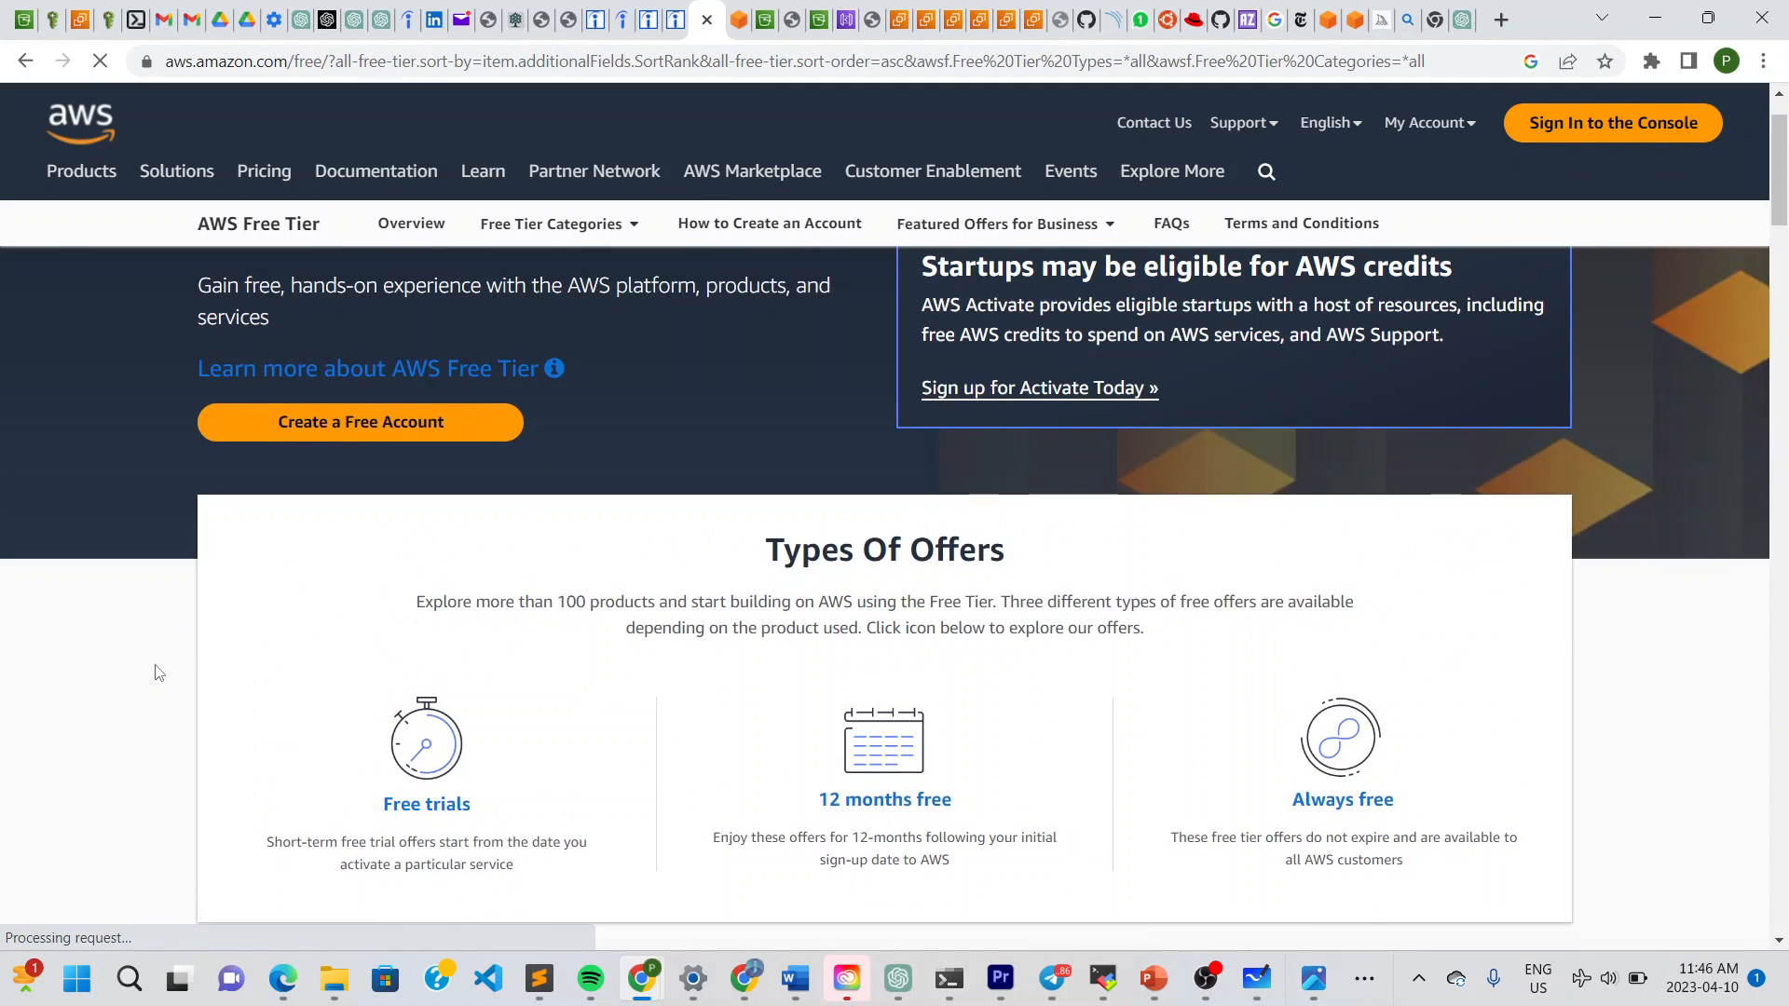
scroll(158, 673, "down", 9)
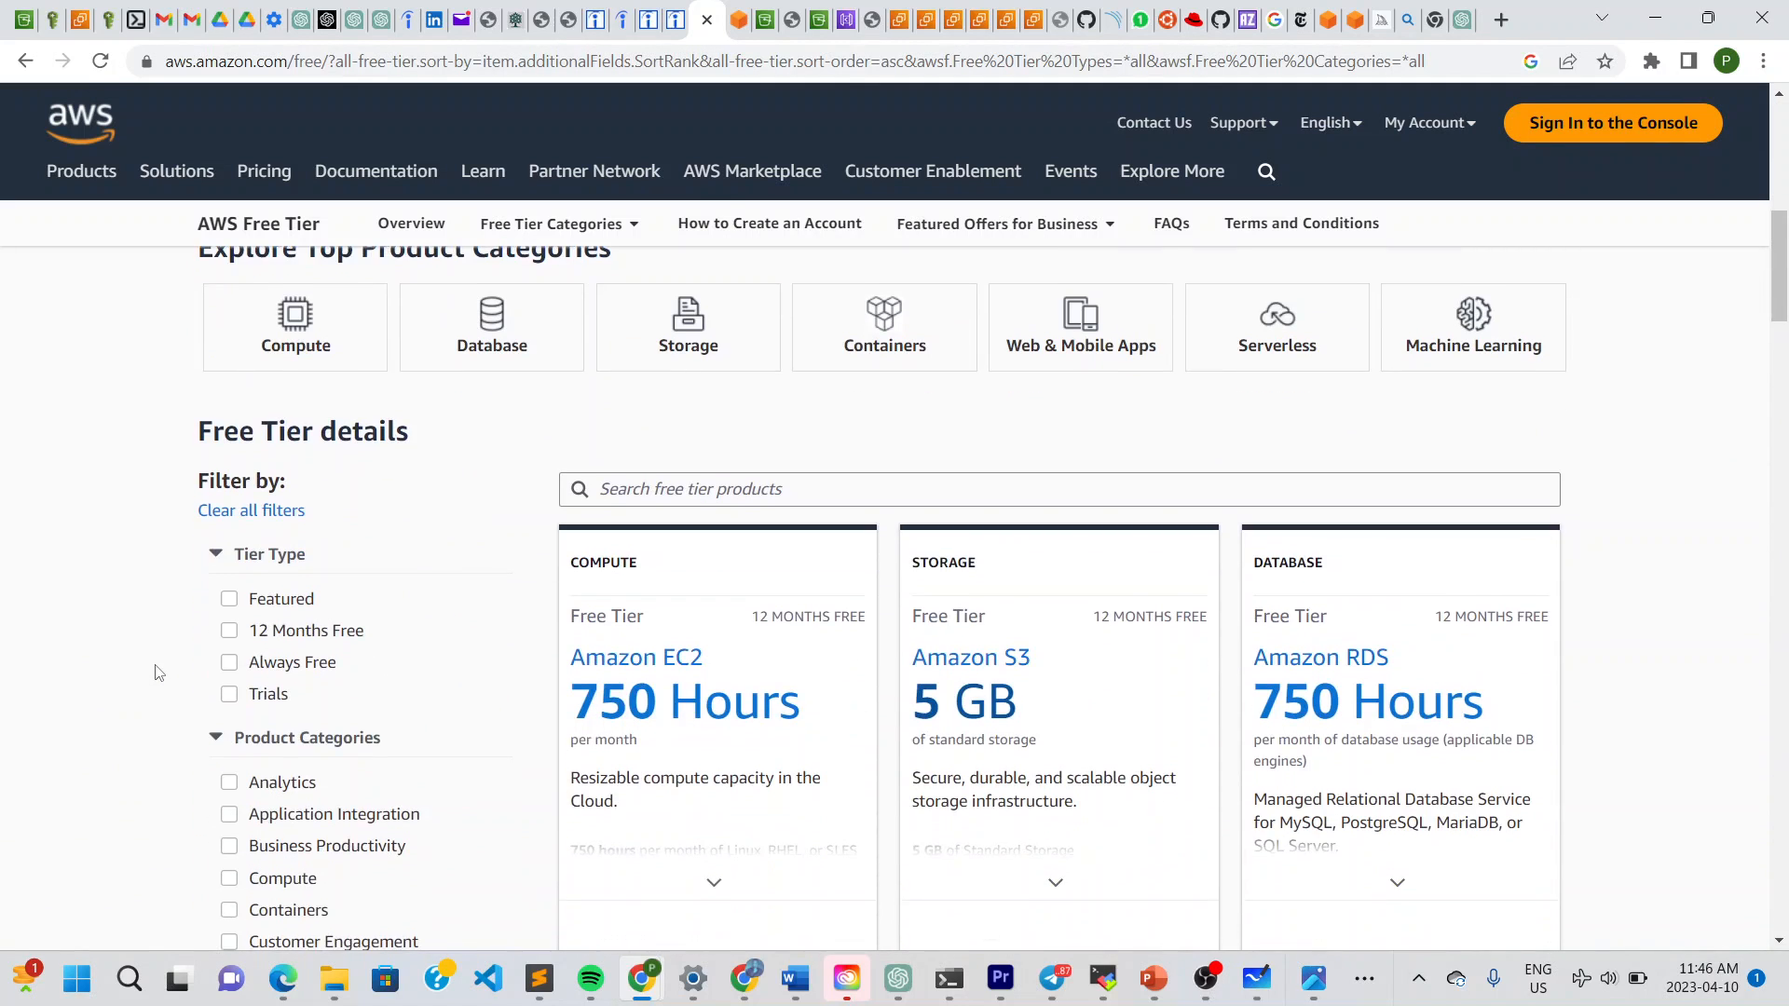
left_click(629, 485)
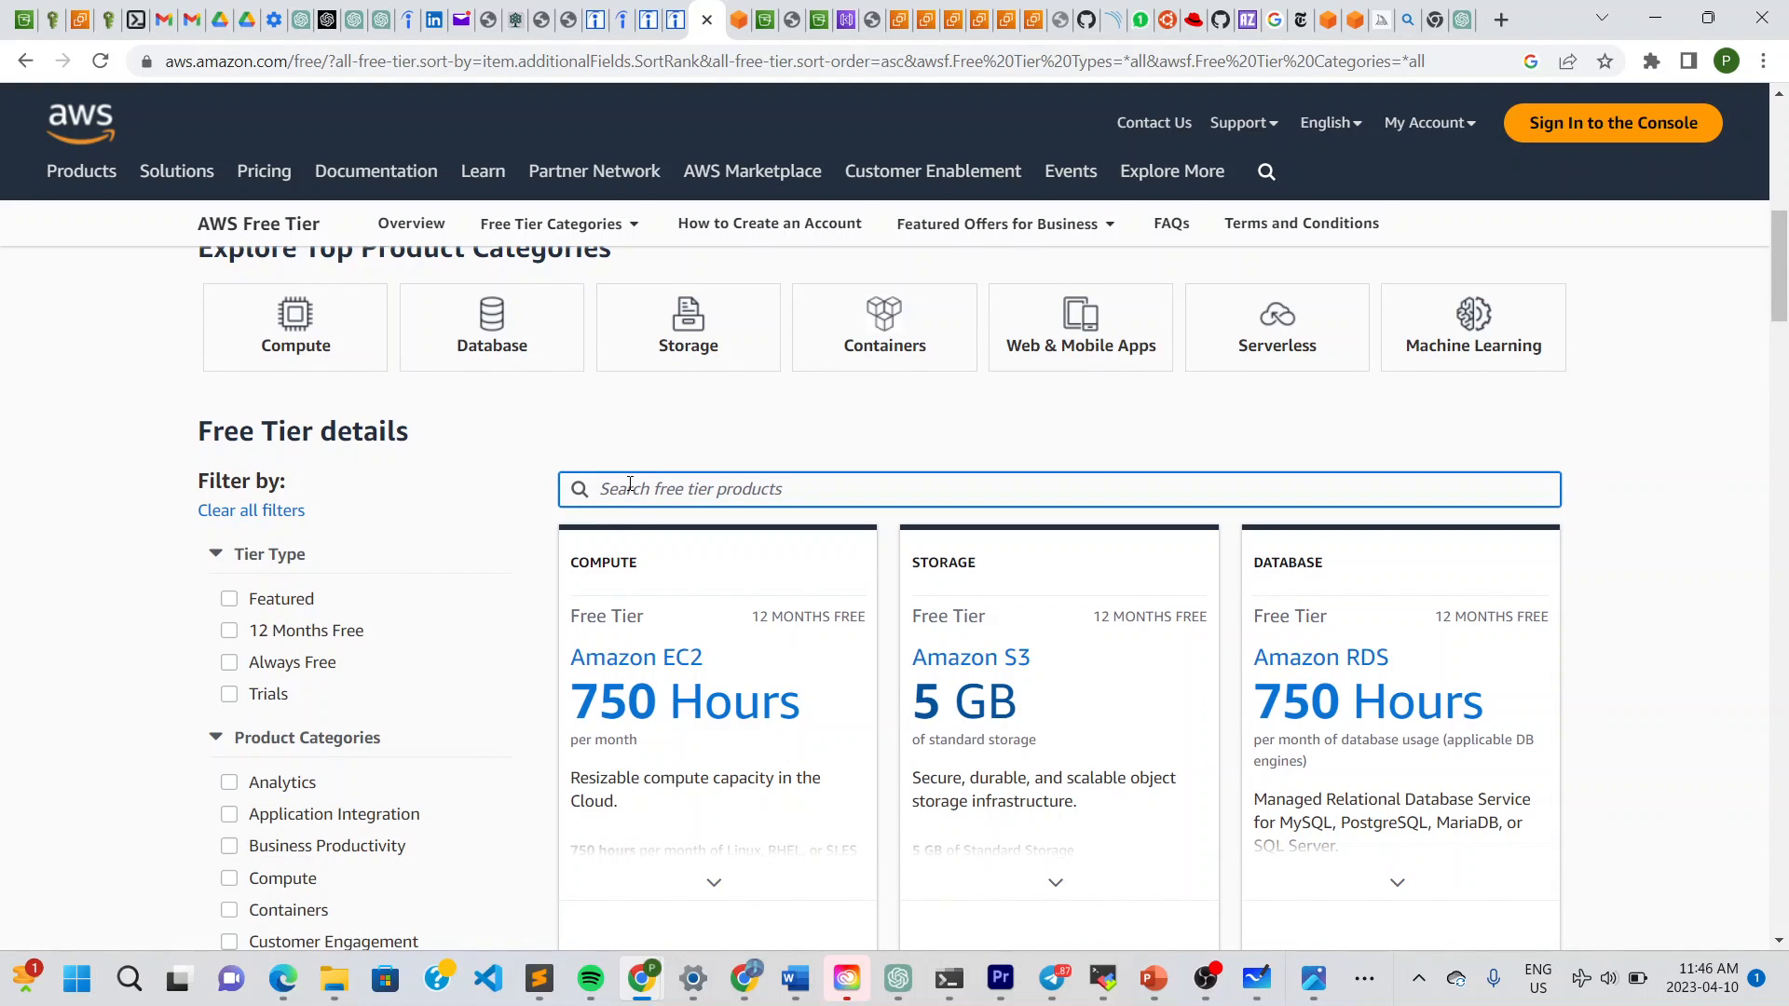
type("s3")
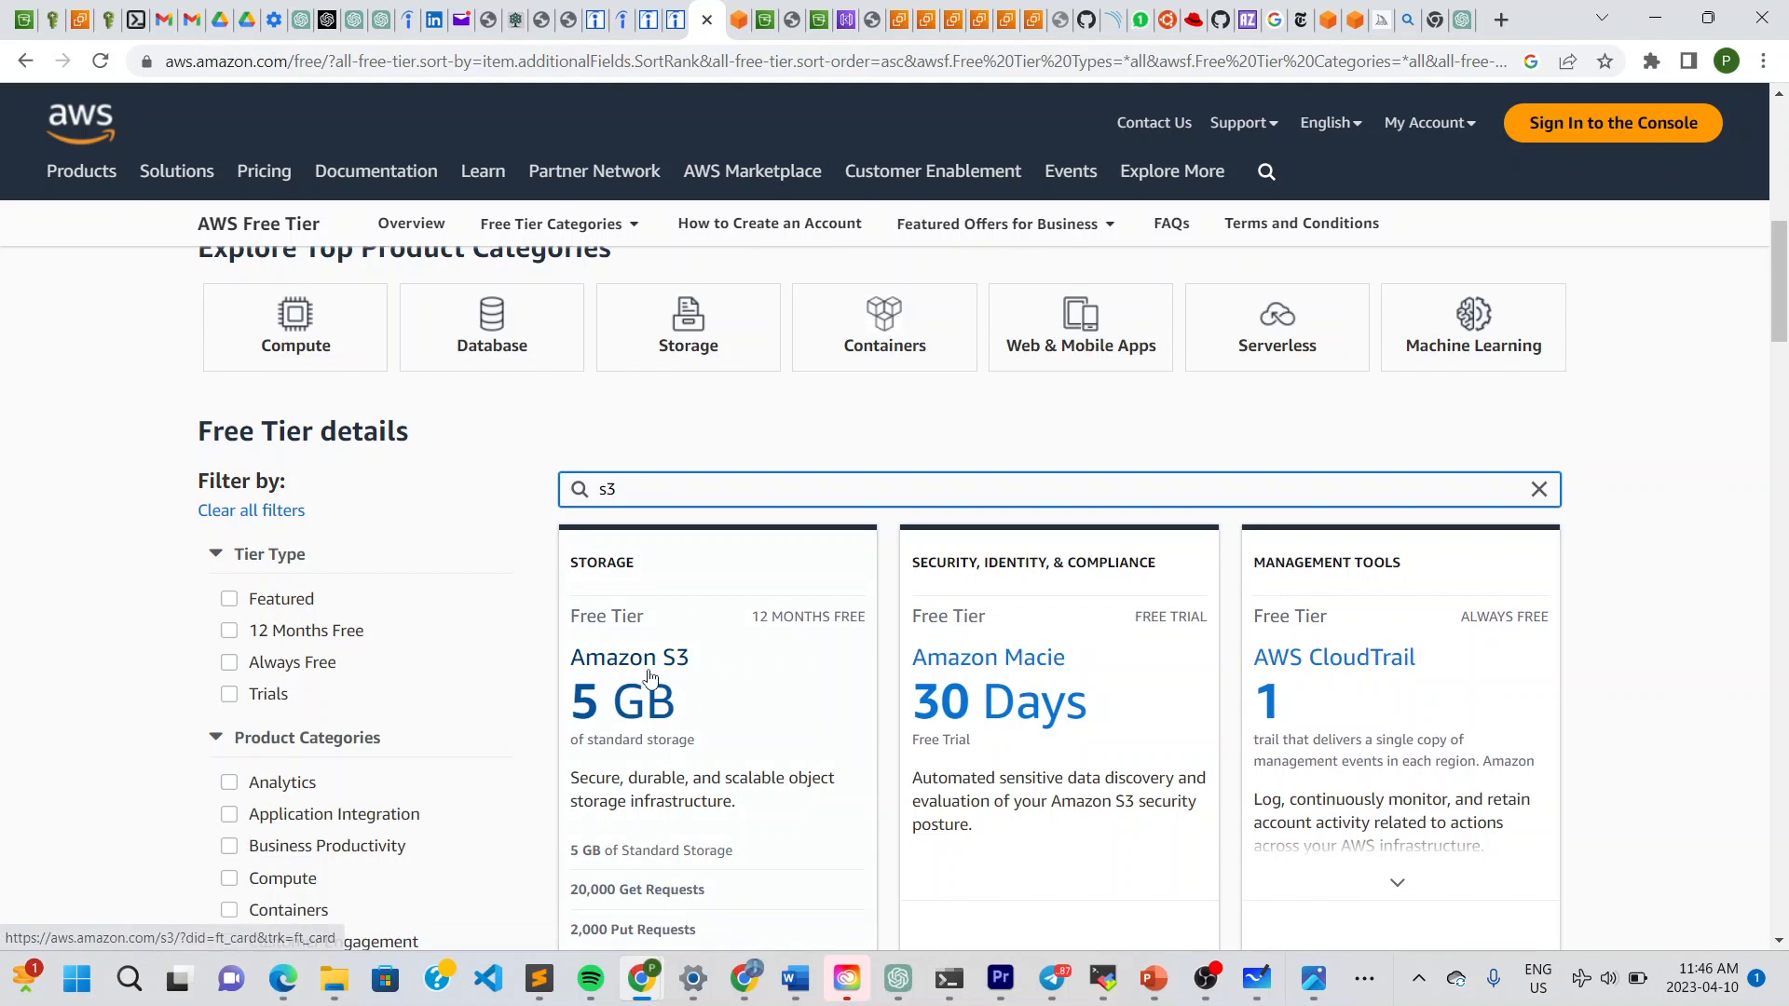
left_click(649, 677)
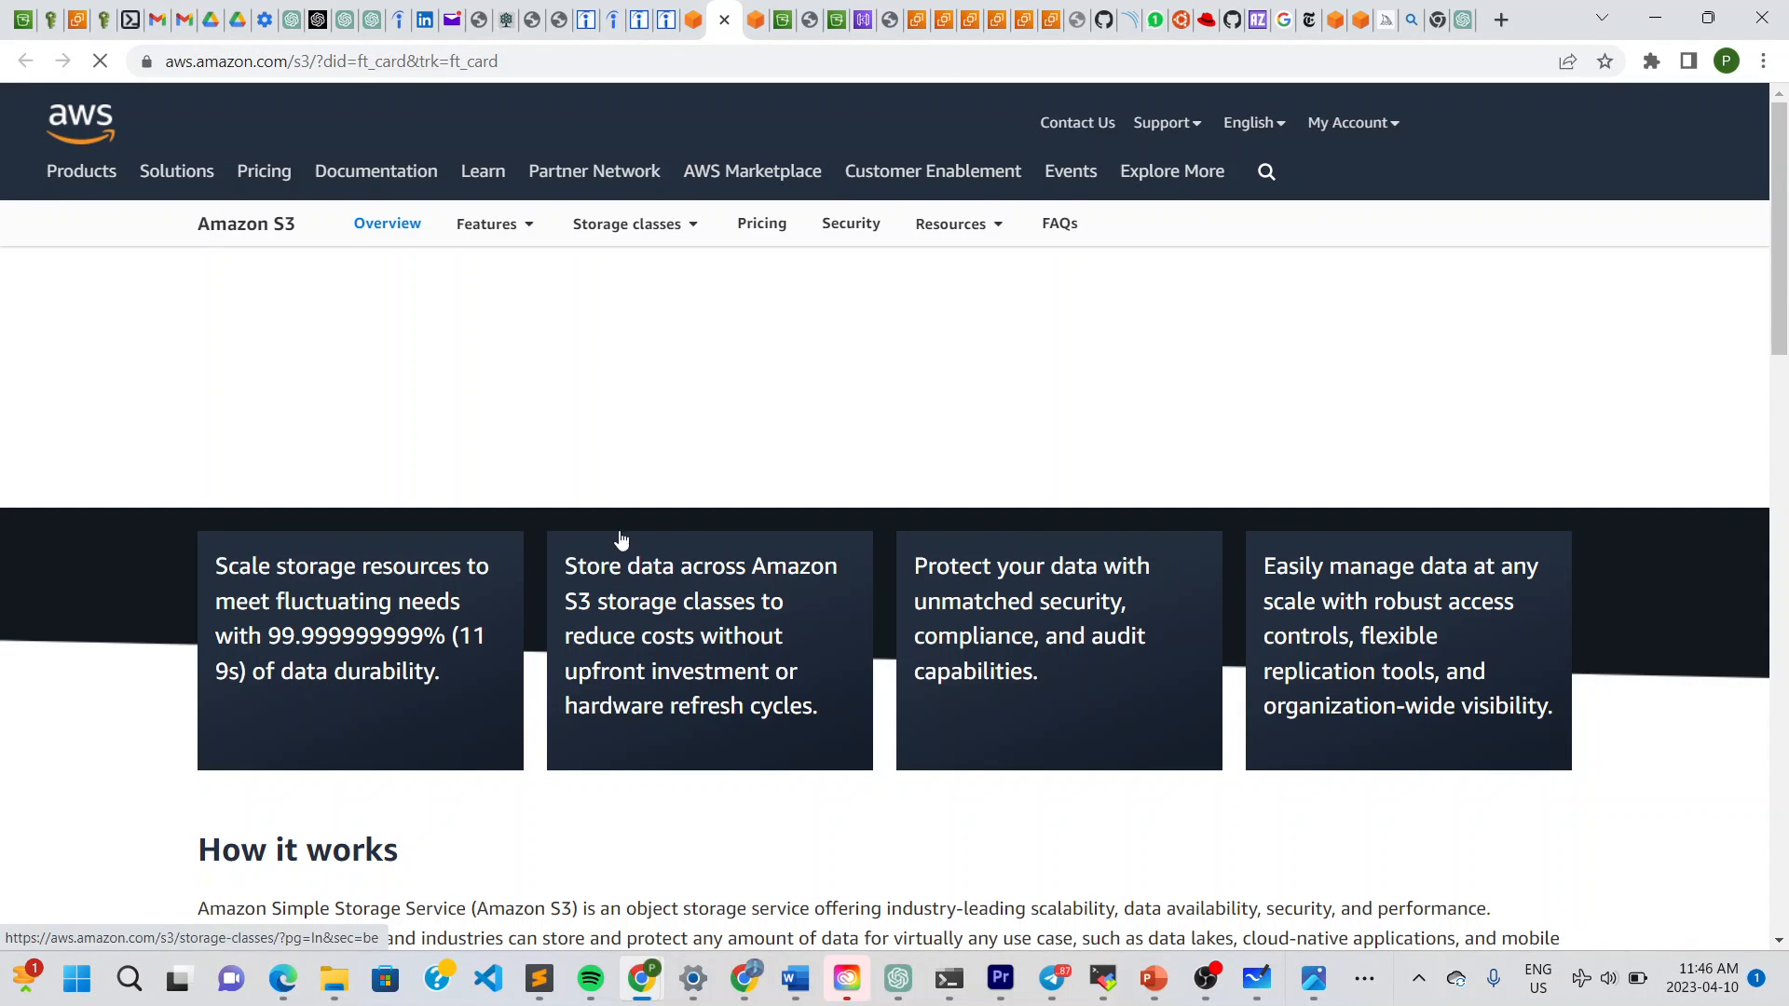
Look over the Amazon S3 overview, then open its pricing page and examine the storage rates.
scroll(203, 760, "down", 3)
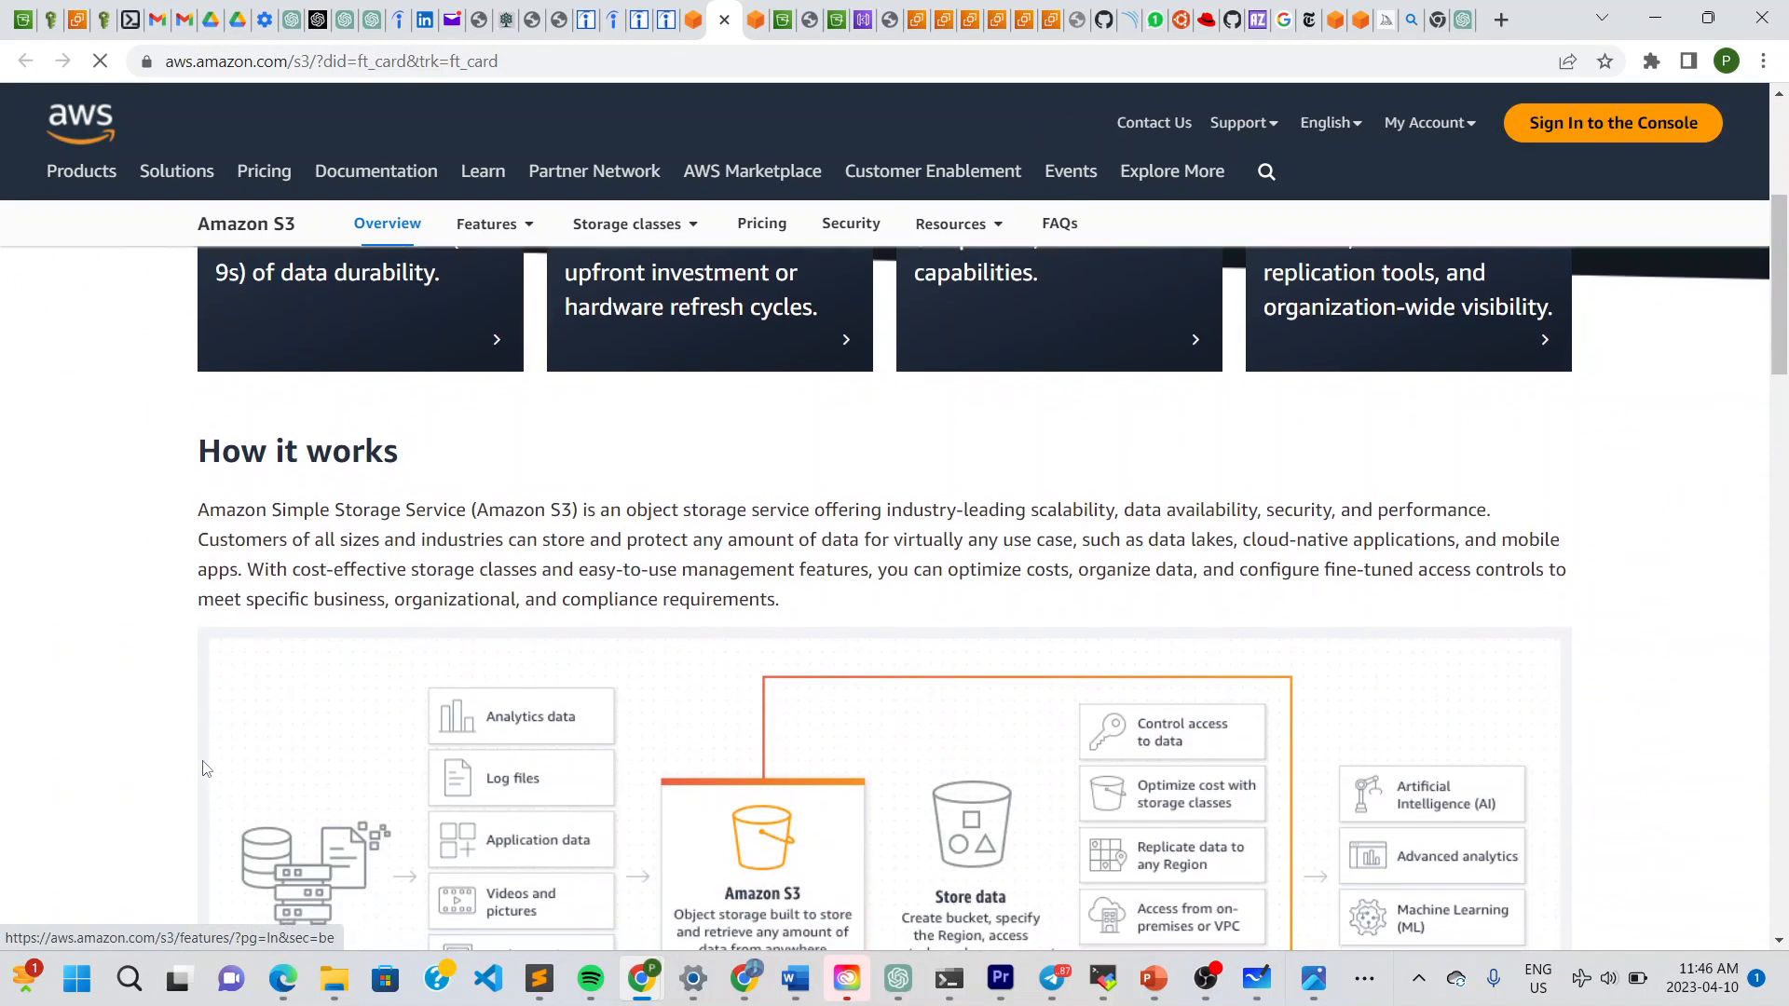
scroll(205, 768, "down", 7)
scroll(205, 768, "up", 8)
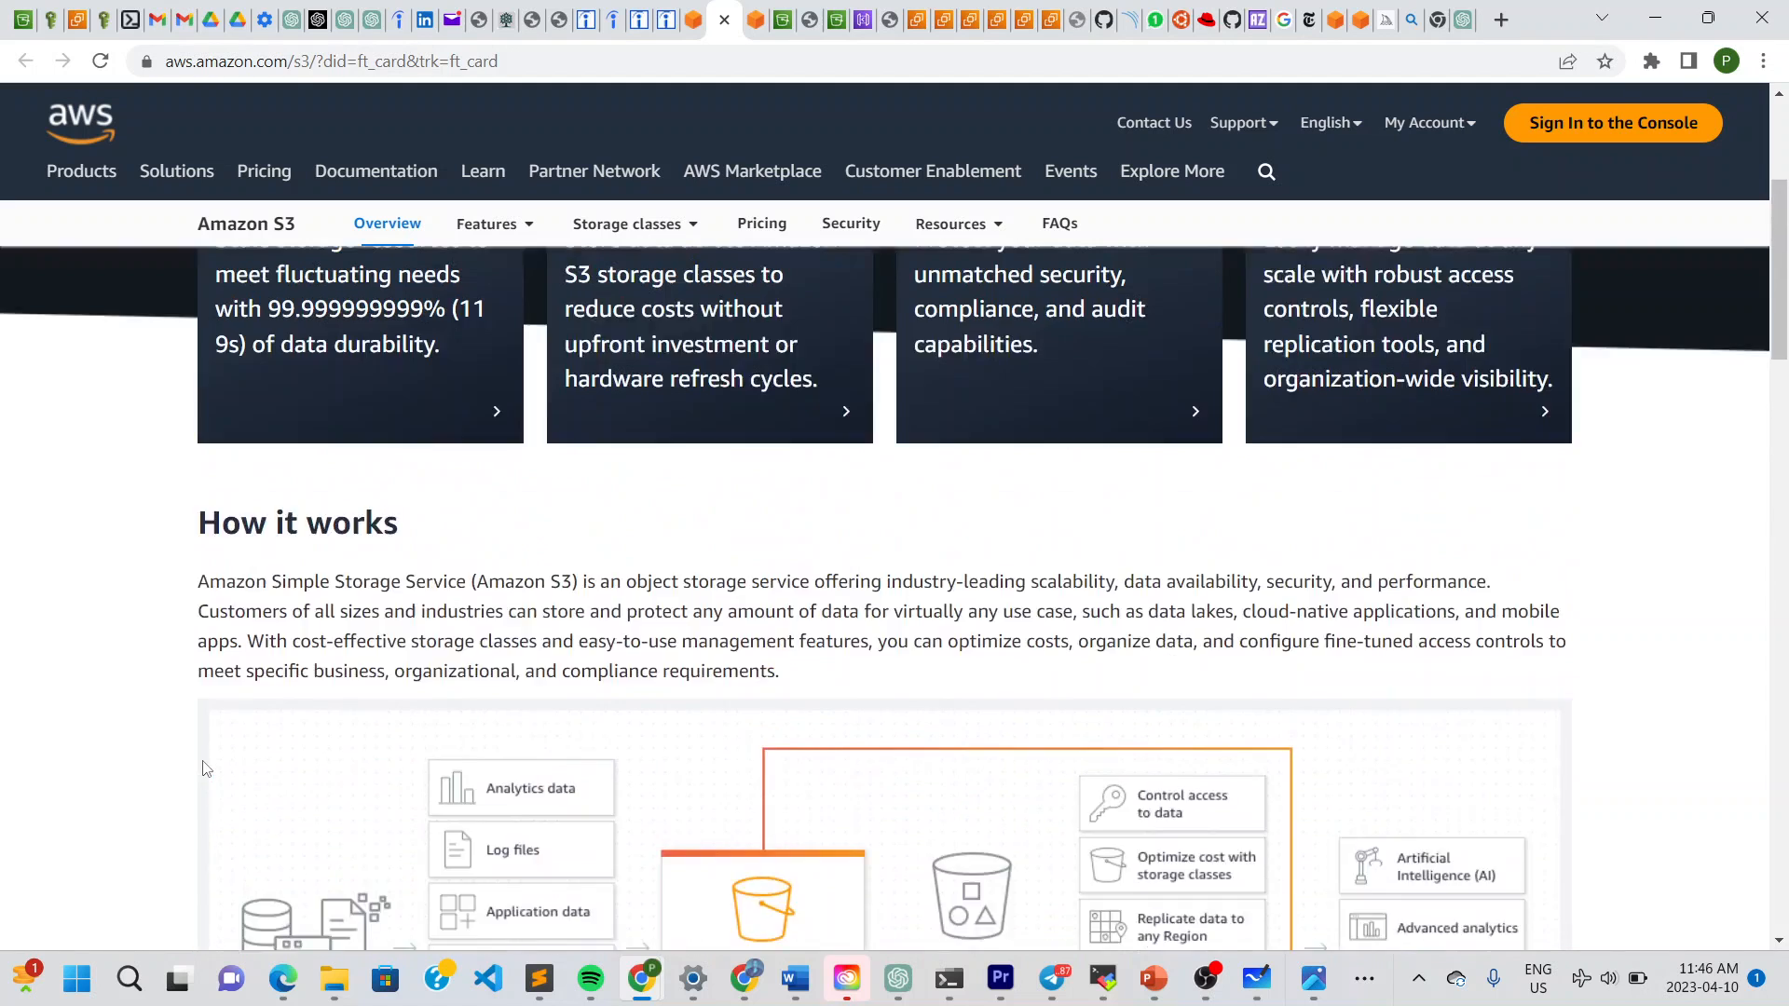
scroll(205, 768, "up", 4)
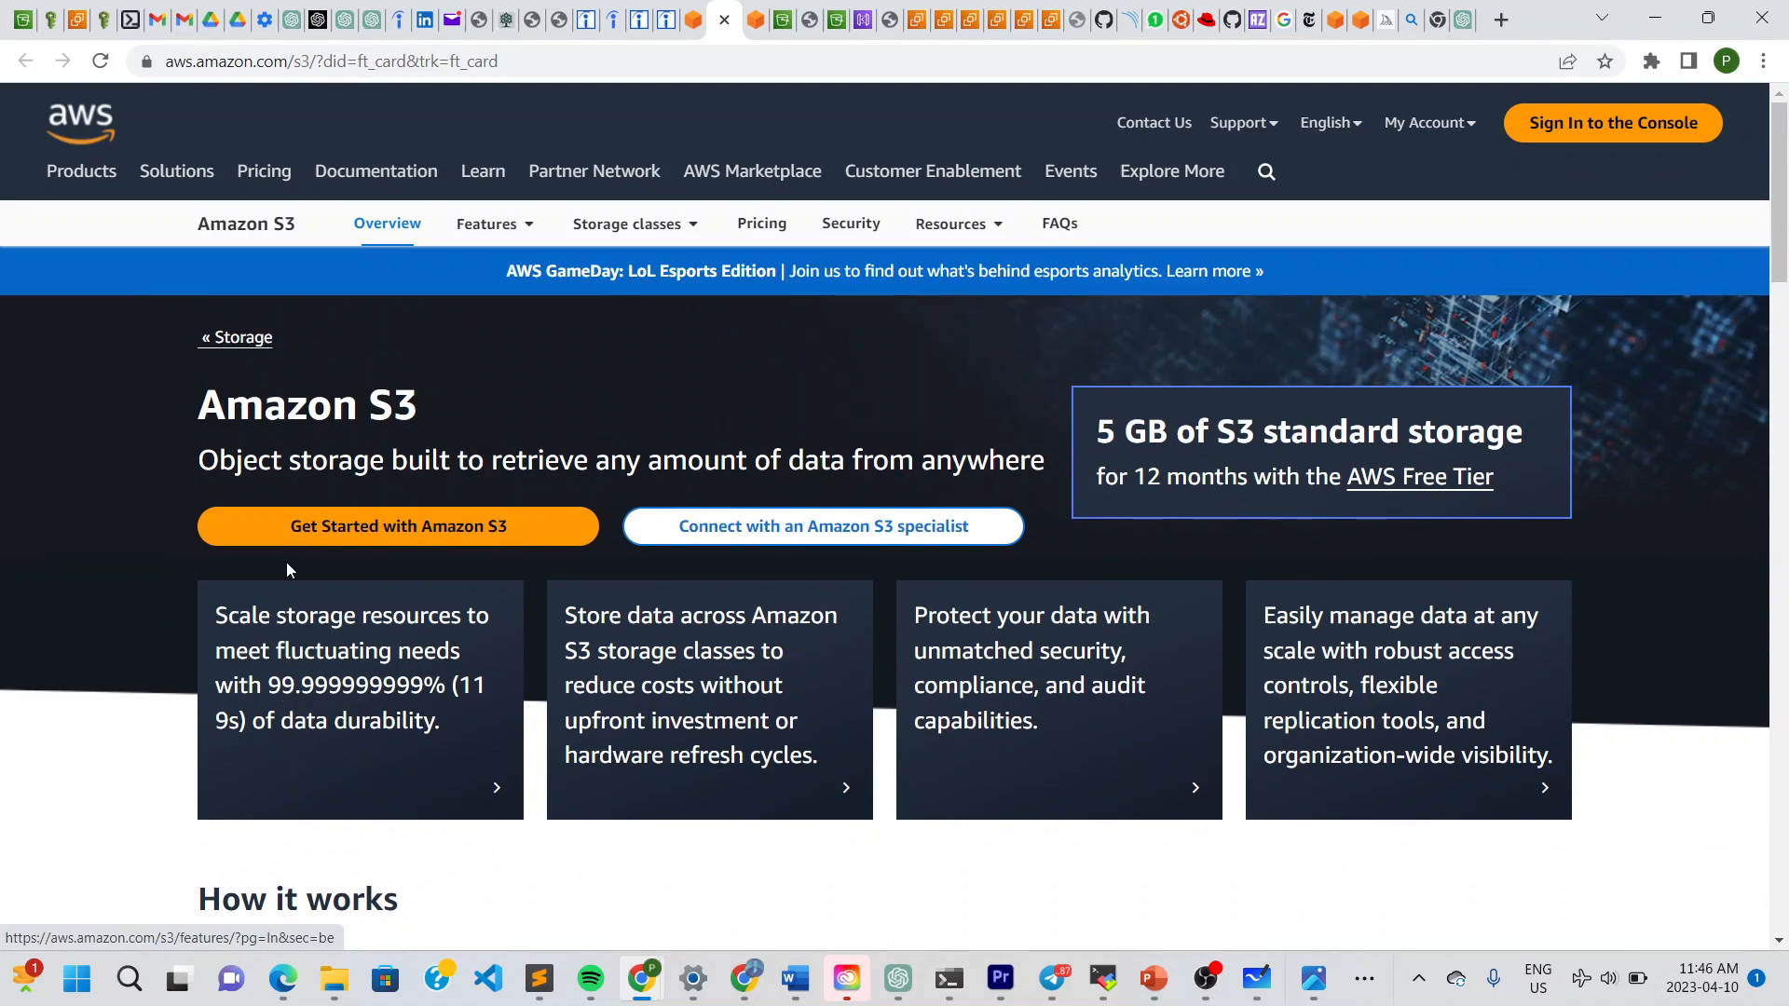
left_click(766, 231)
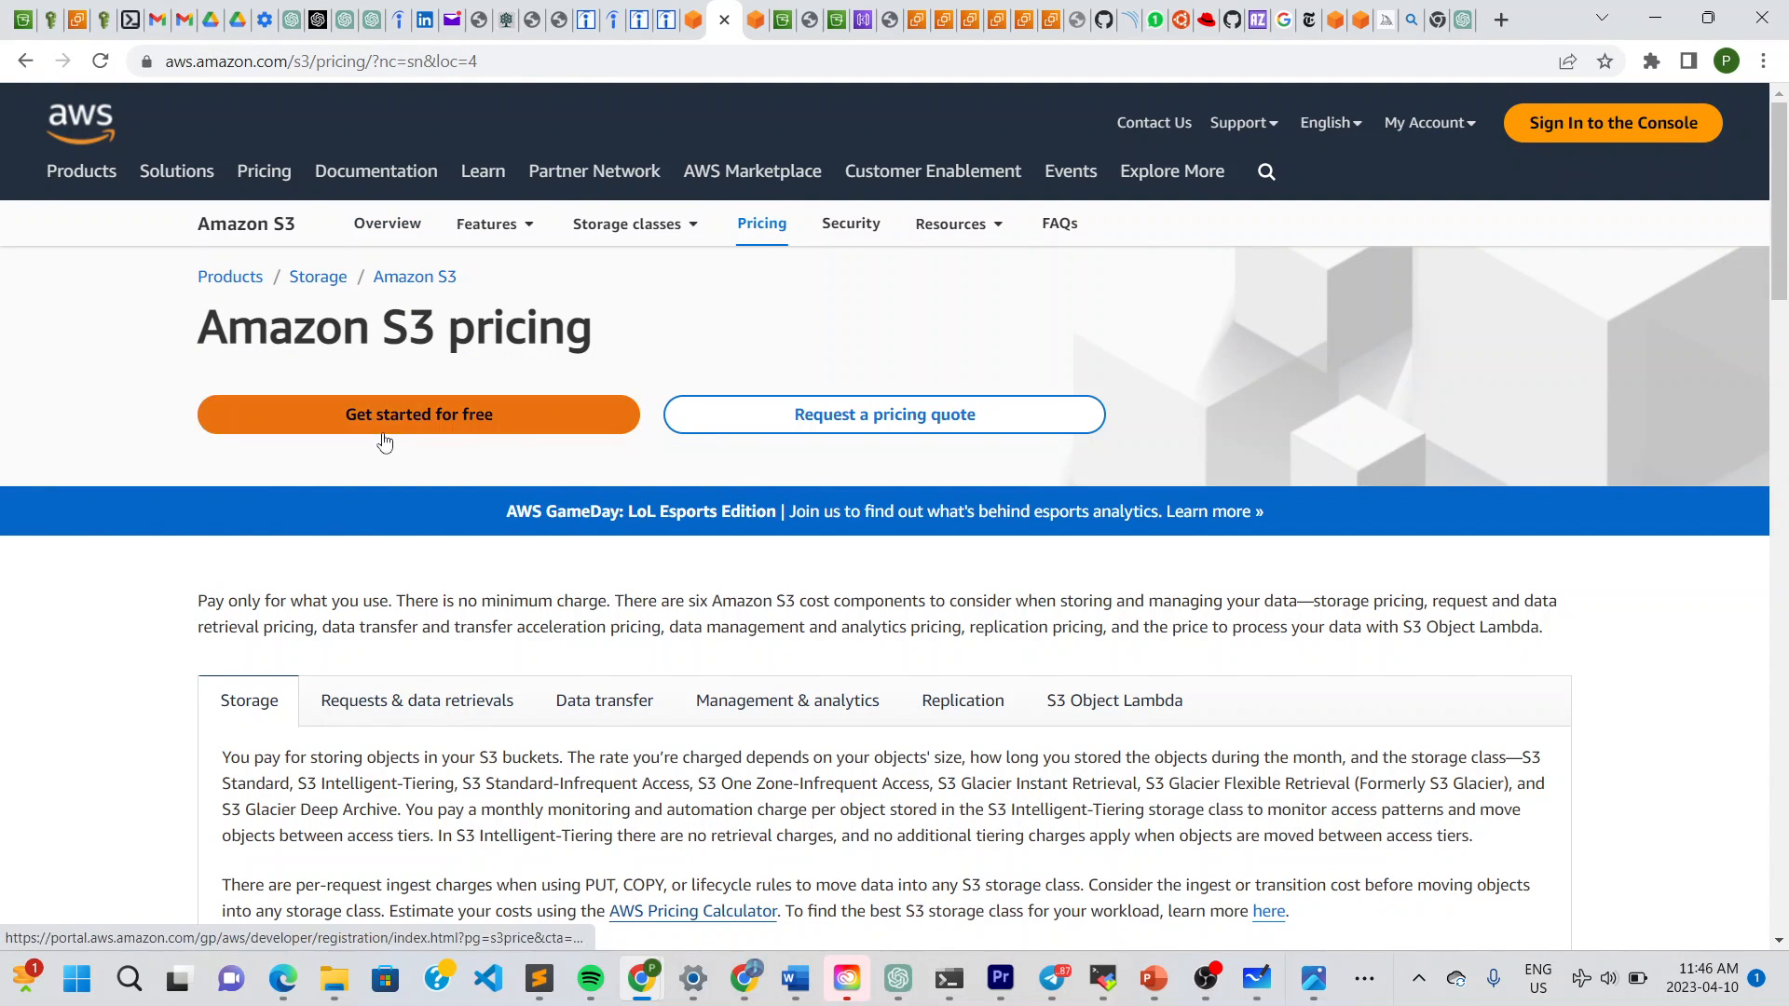
scroll(103, 751, "down", 4)
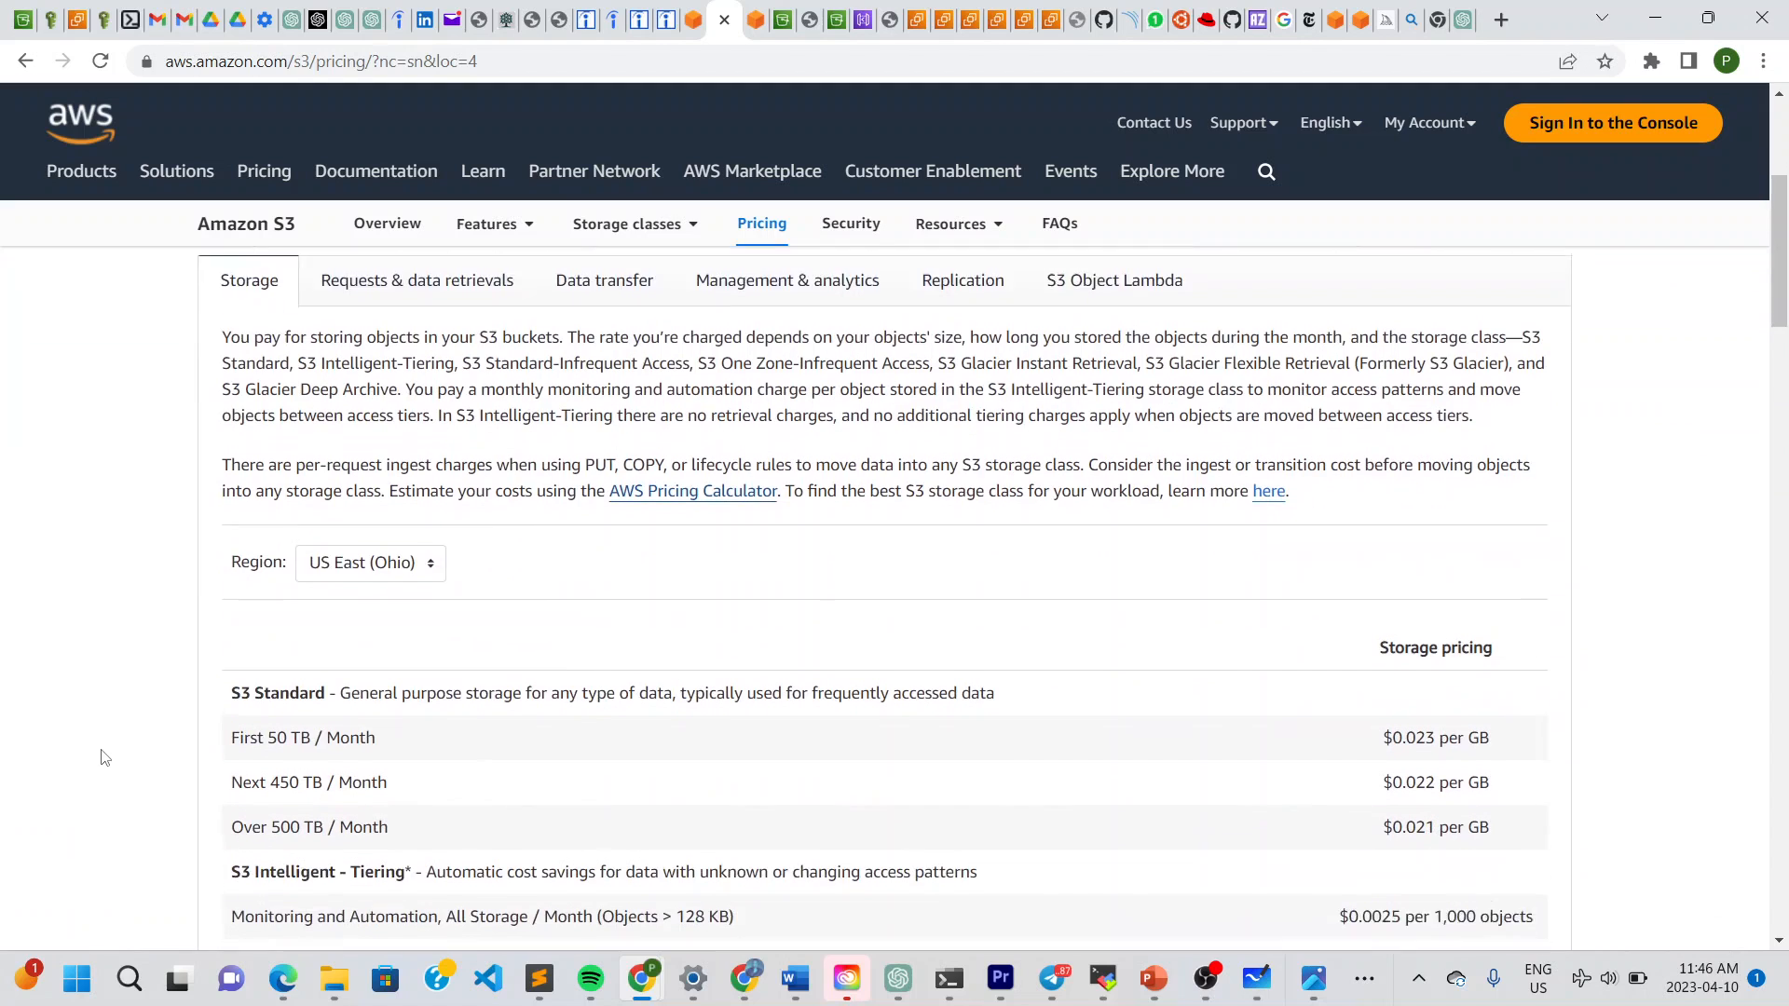
scroll(103, 758, "down", 1)
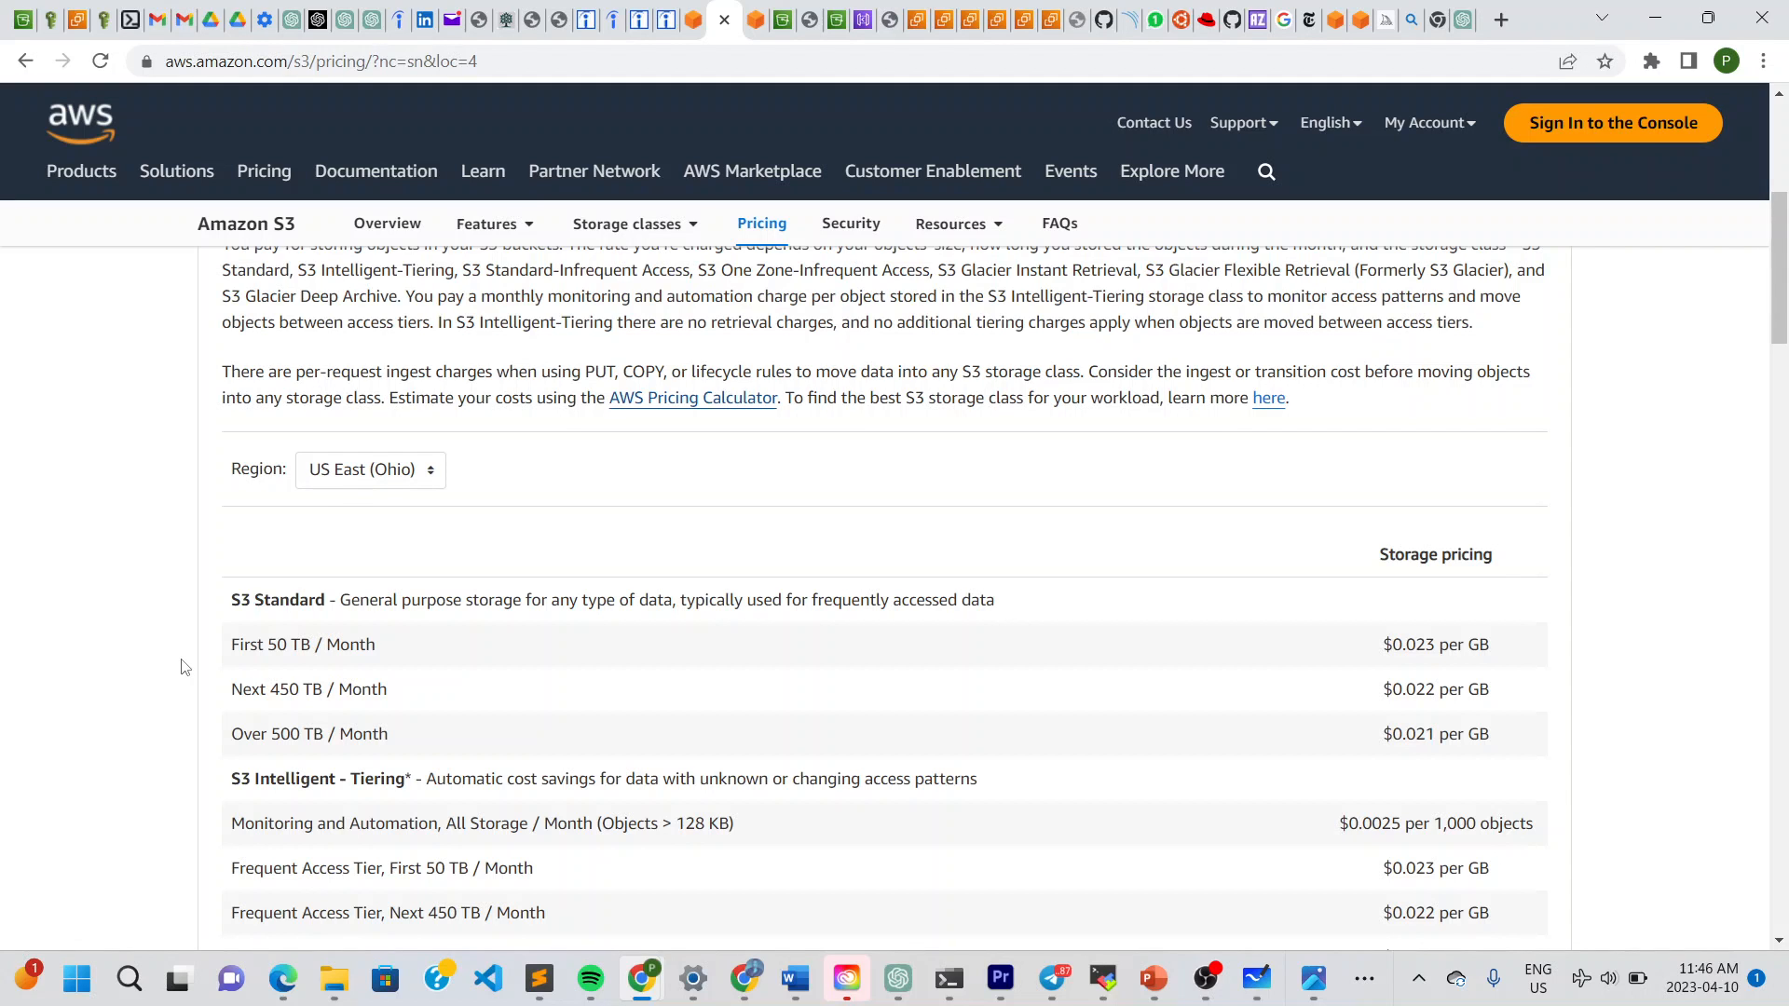
scroll(182, 666, "up", 5)
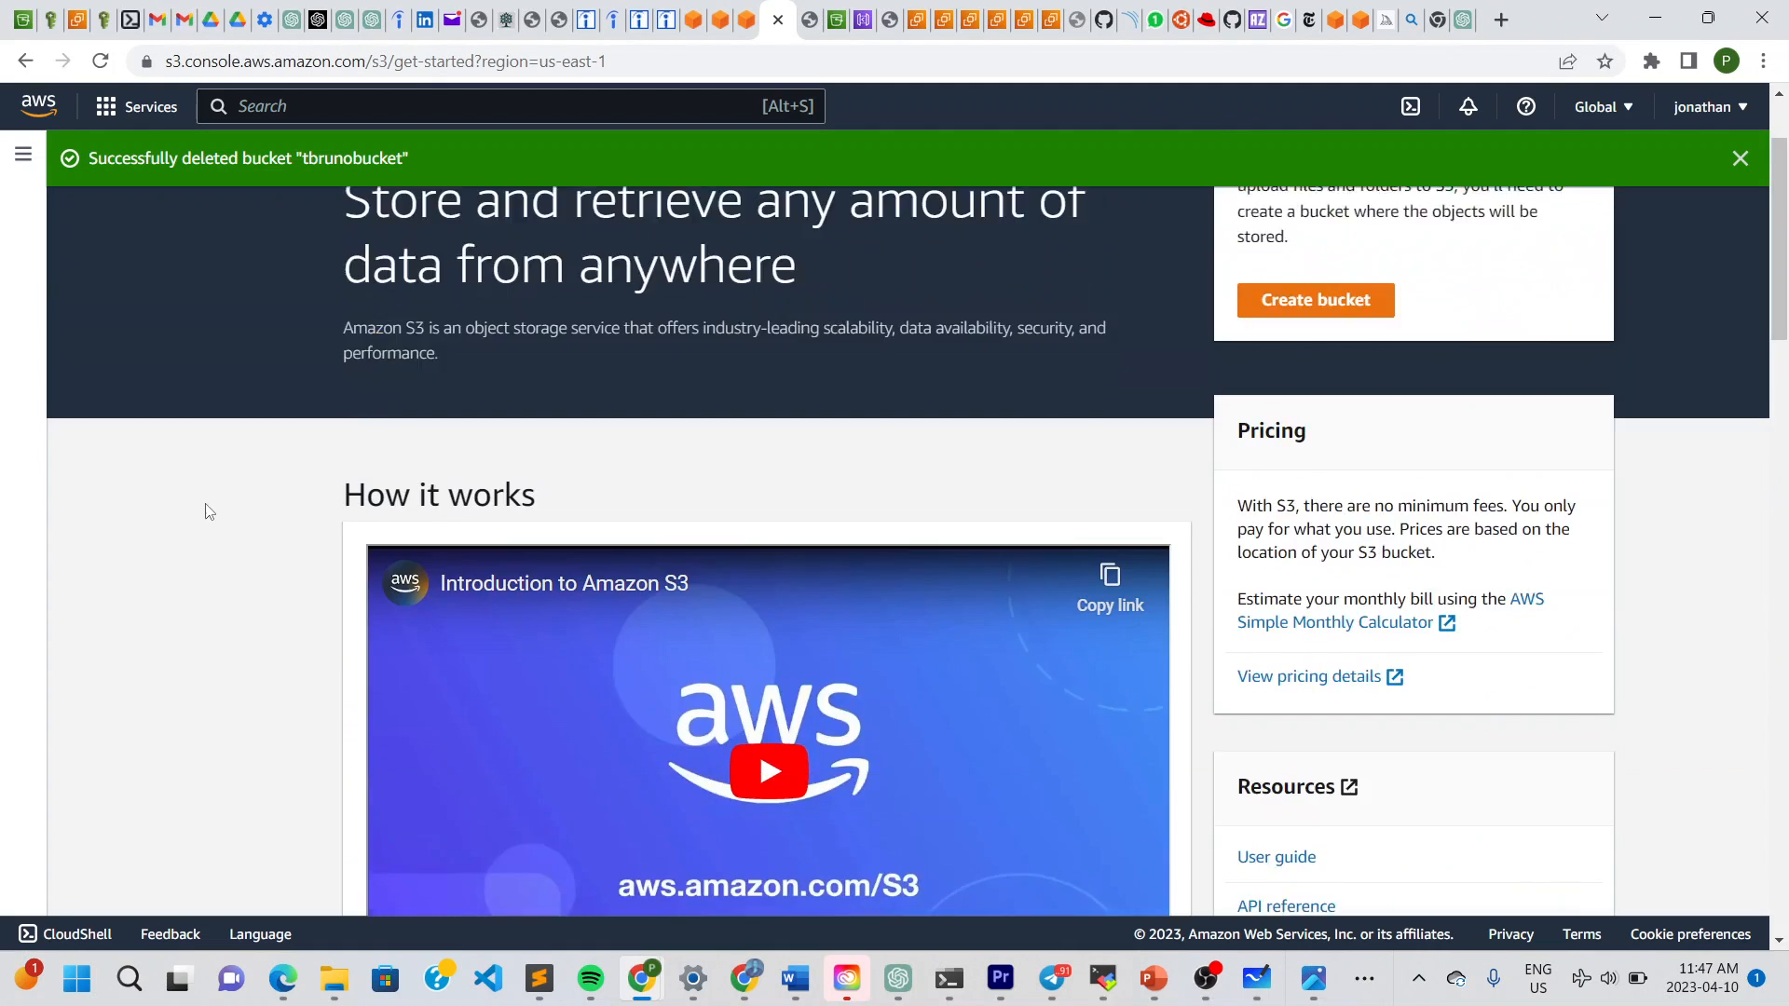
In the AWS console, search the services for s3 and open the S3 service.
scroll(206, 509, "down", 5)
scroll(195, 470, "up", 7)
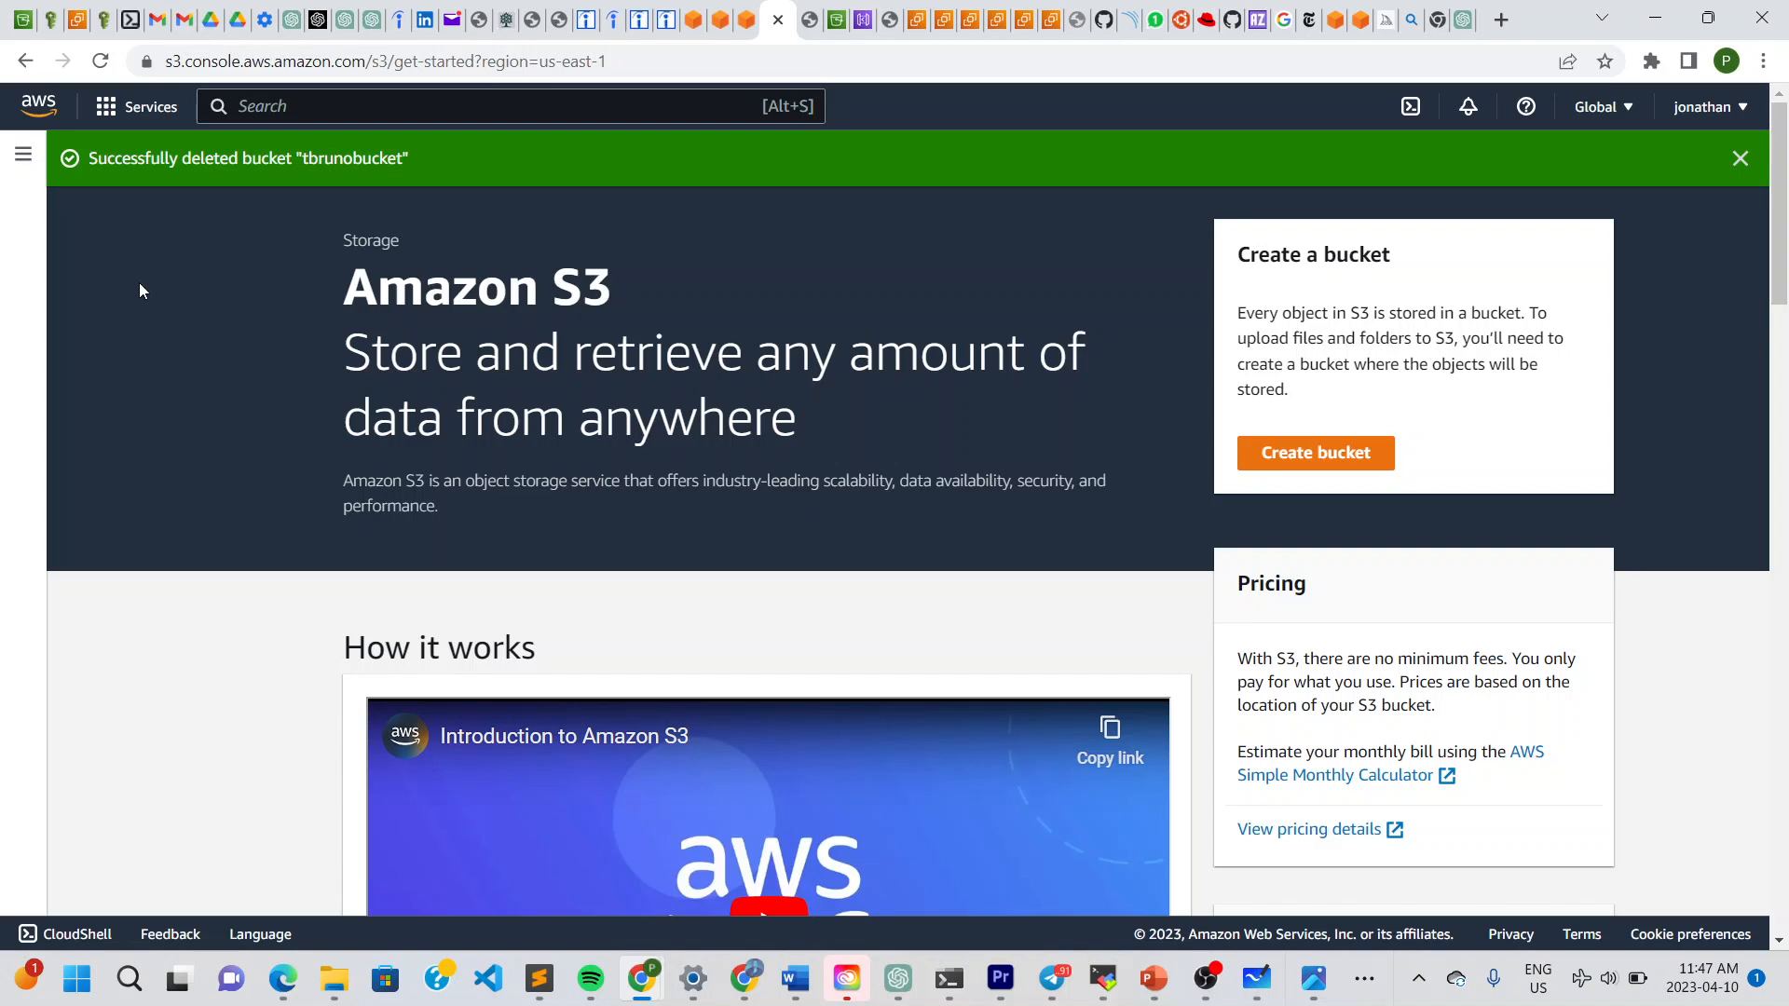
left_click(105, 109)
left_click(262, 108)
type("s3")
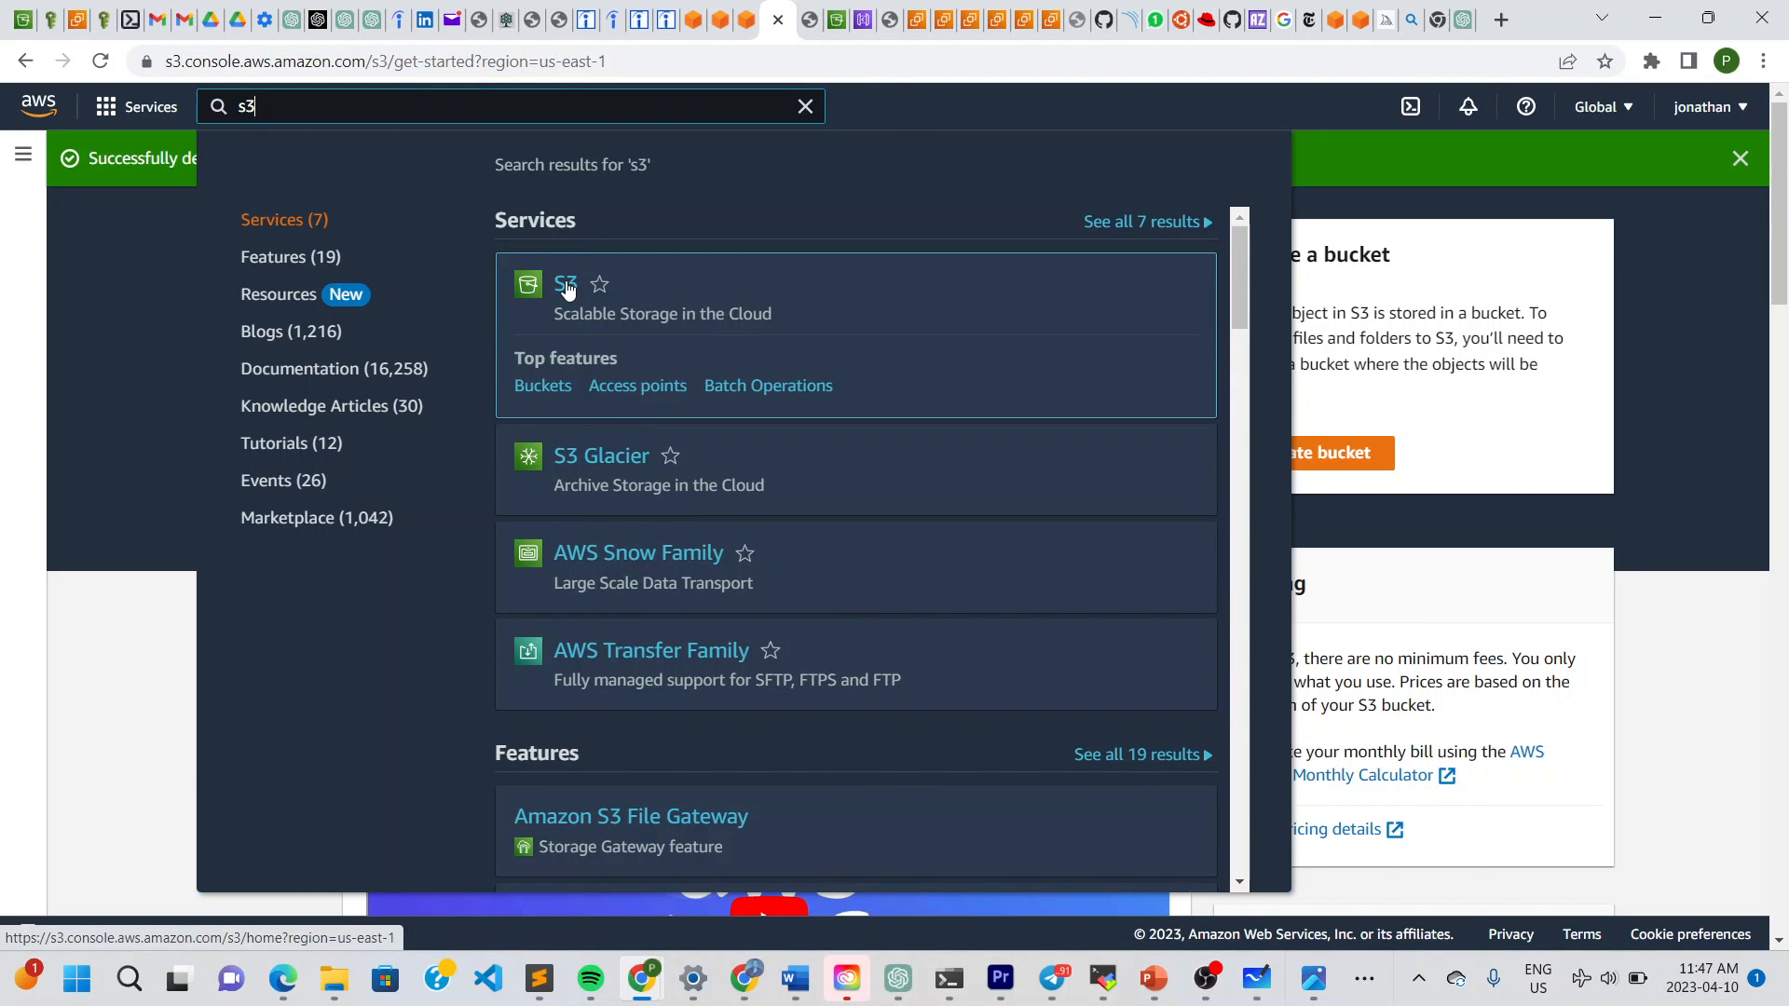
left_click(567, 286)
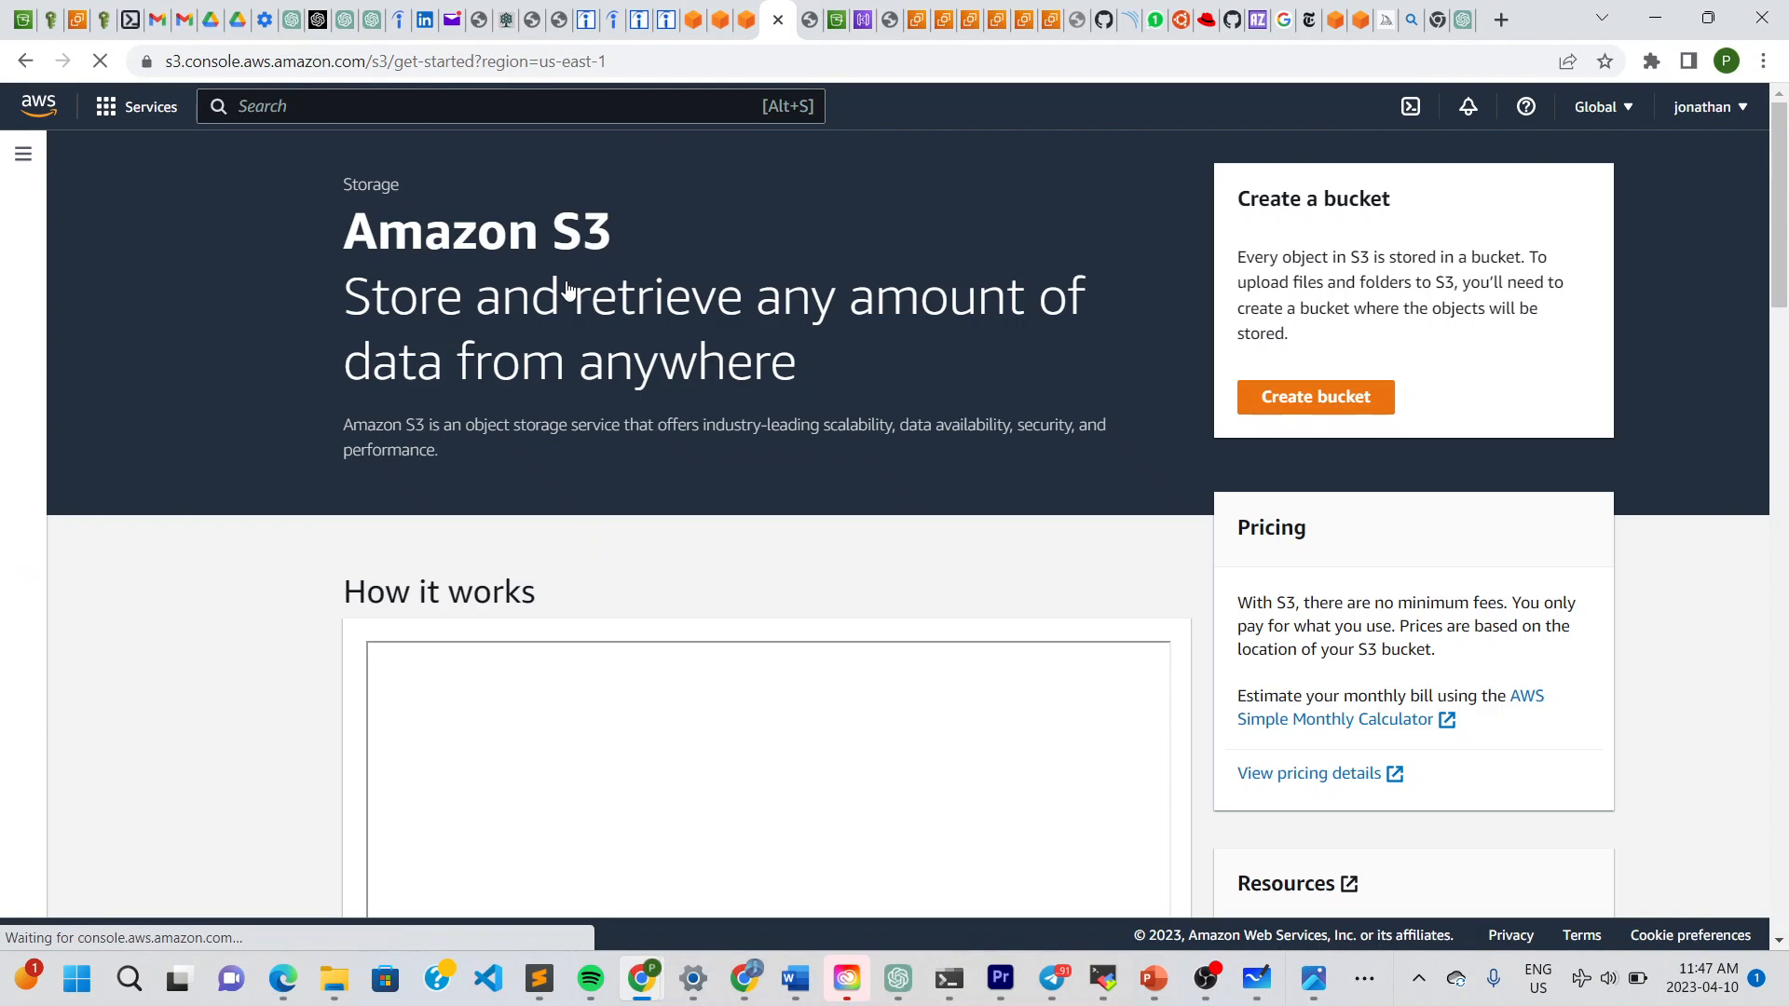
Start creating a new bucket in Amazon S3 and look through its configuration form.
scroll(389, 363, "down", 10)
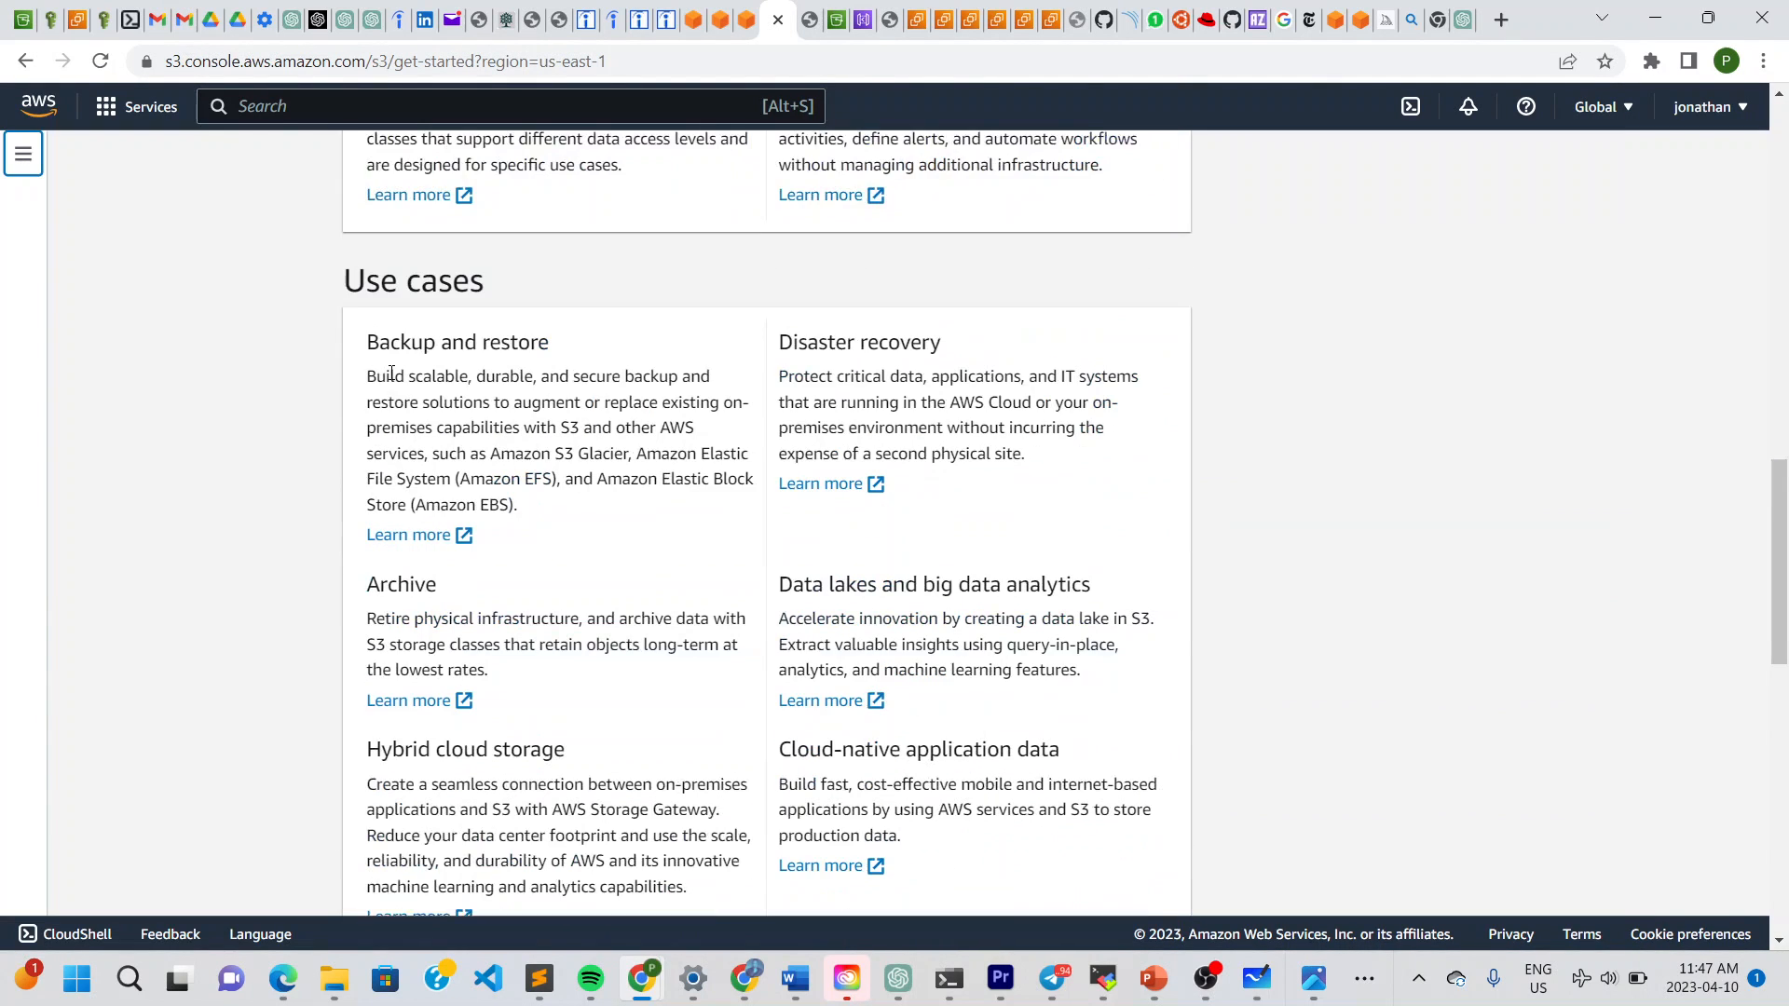
scroll(391, 380, "up", 10)
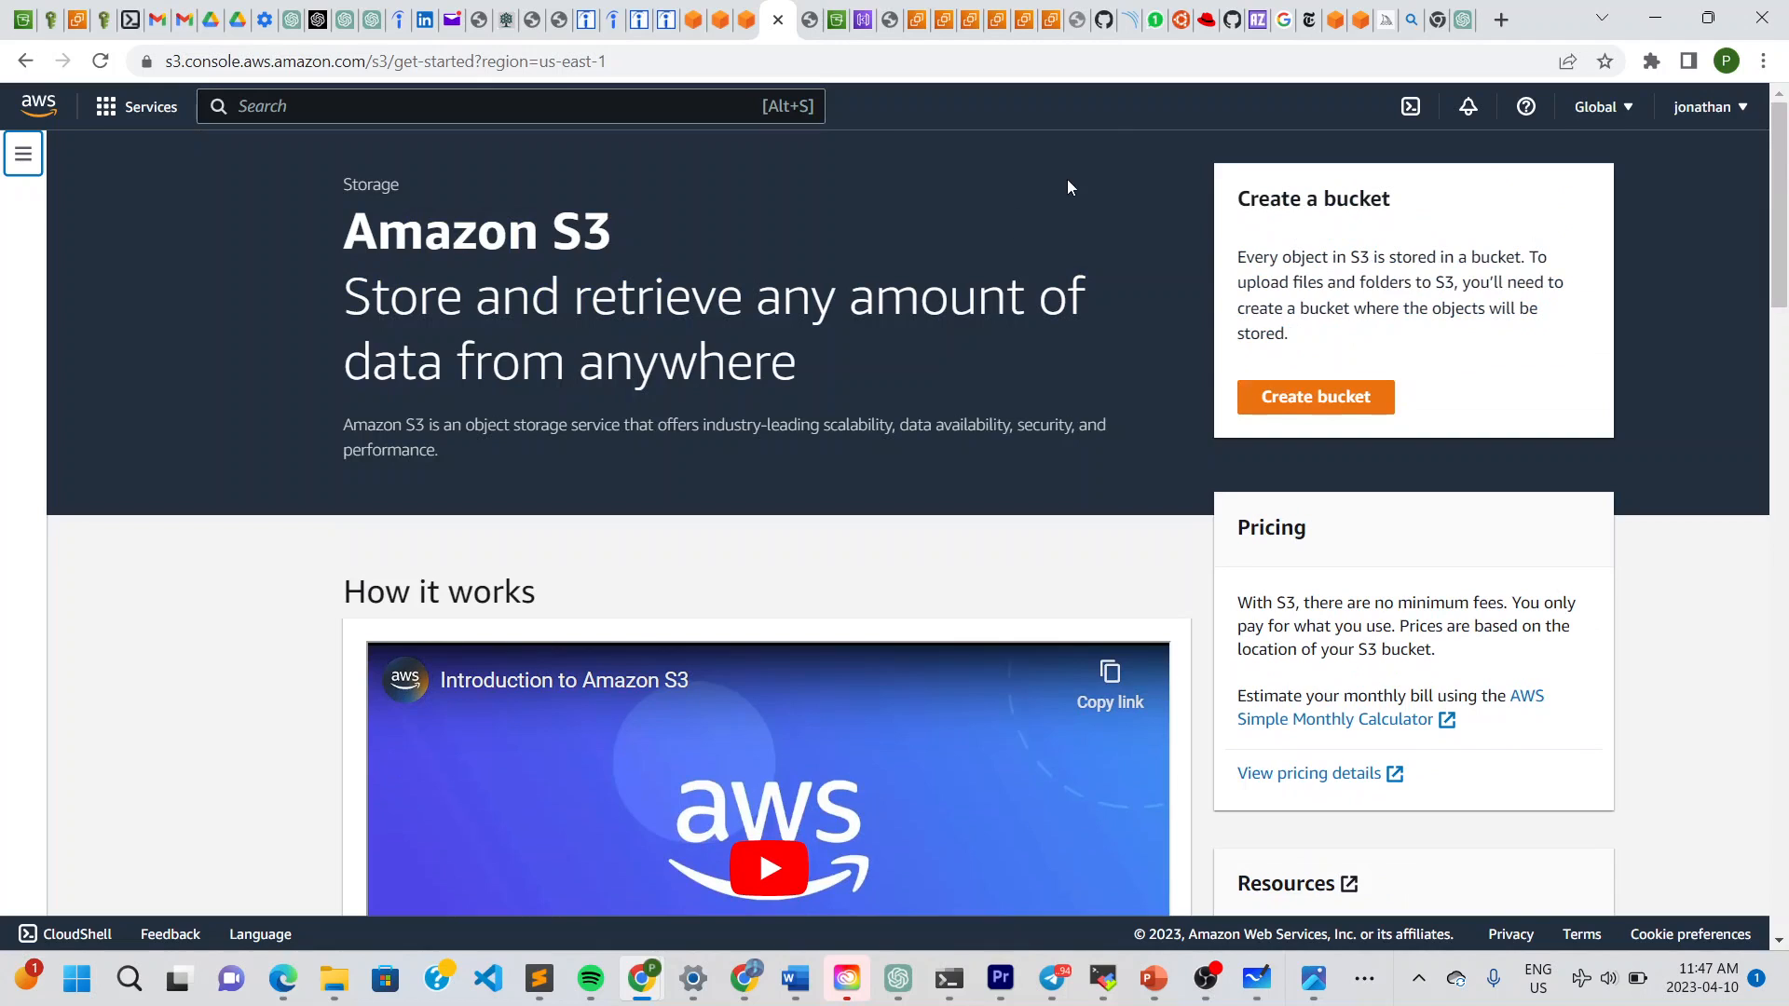
left_click(1309, 399)
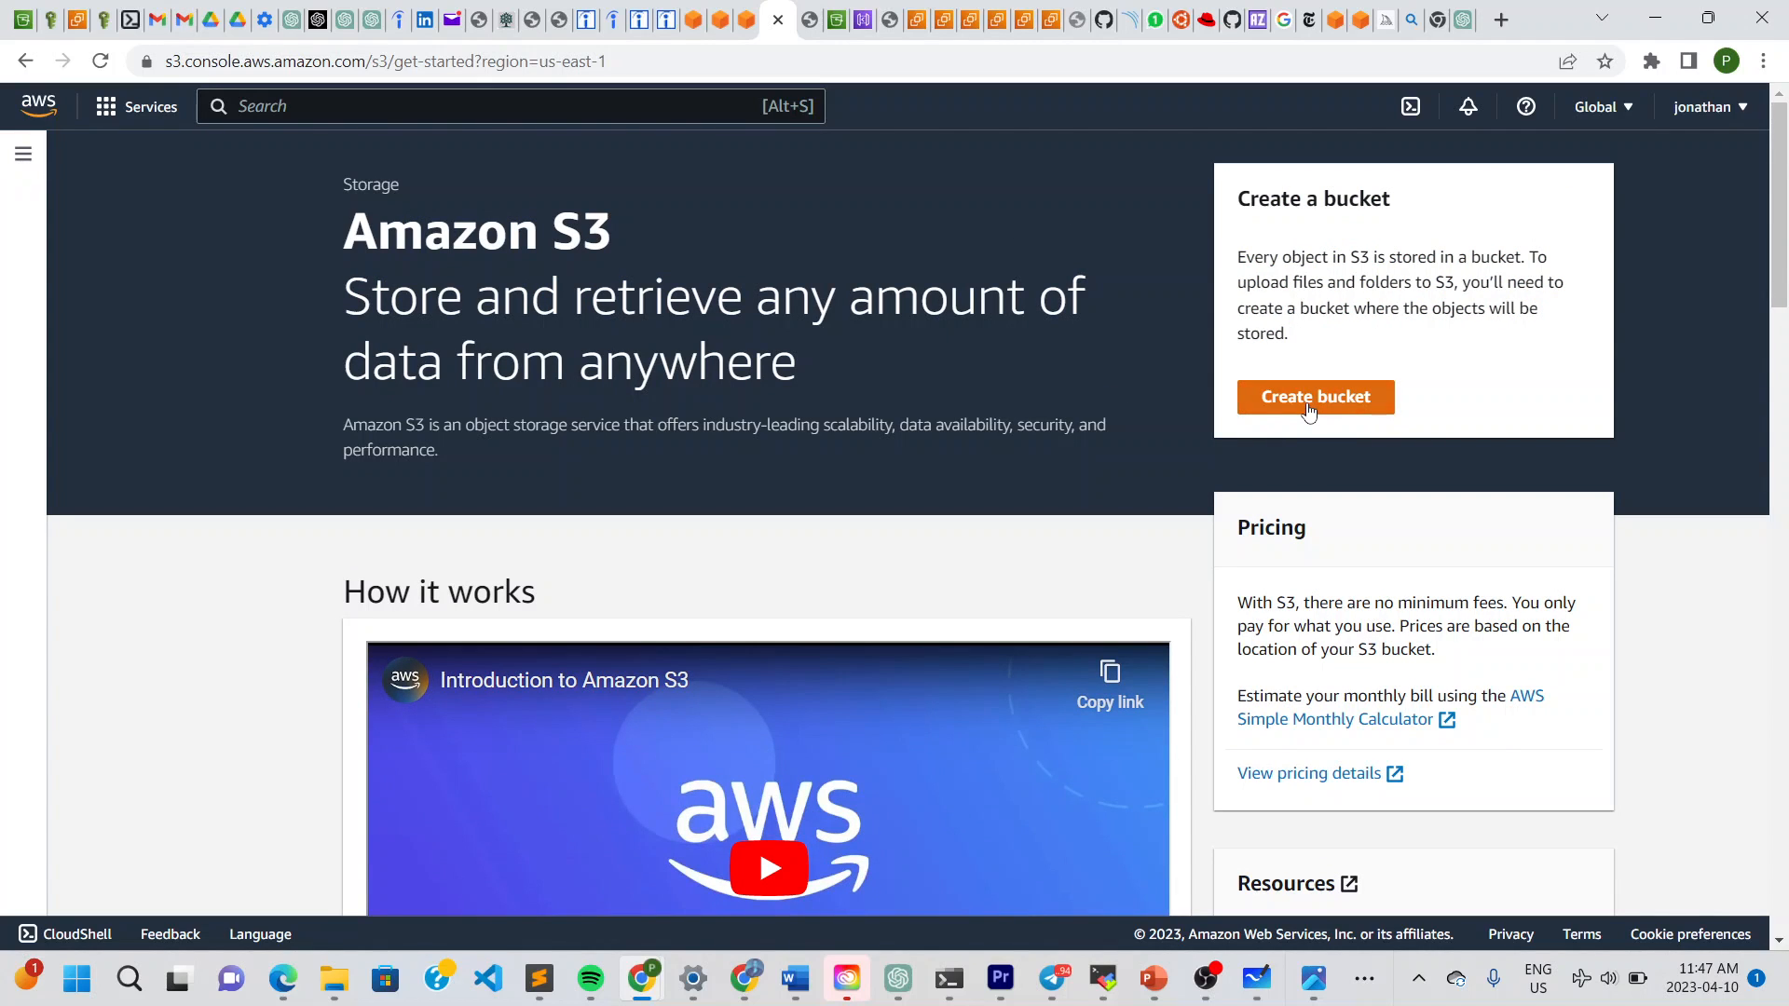
scroll(1221, 488, "down", 8)
scroll(1221, 487, "up", 8)
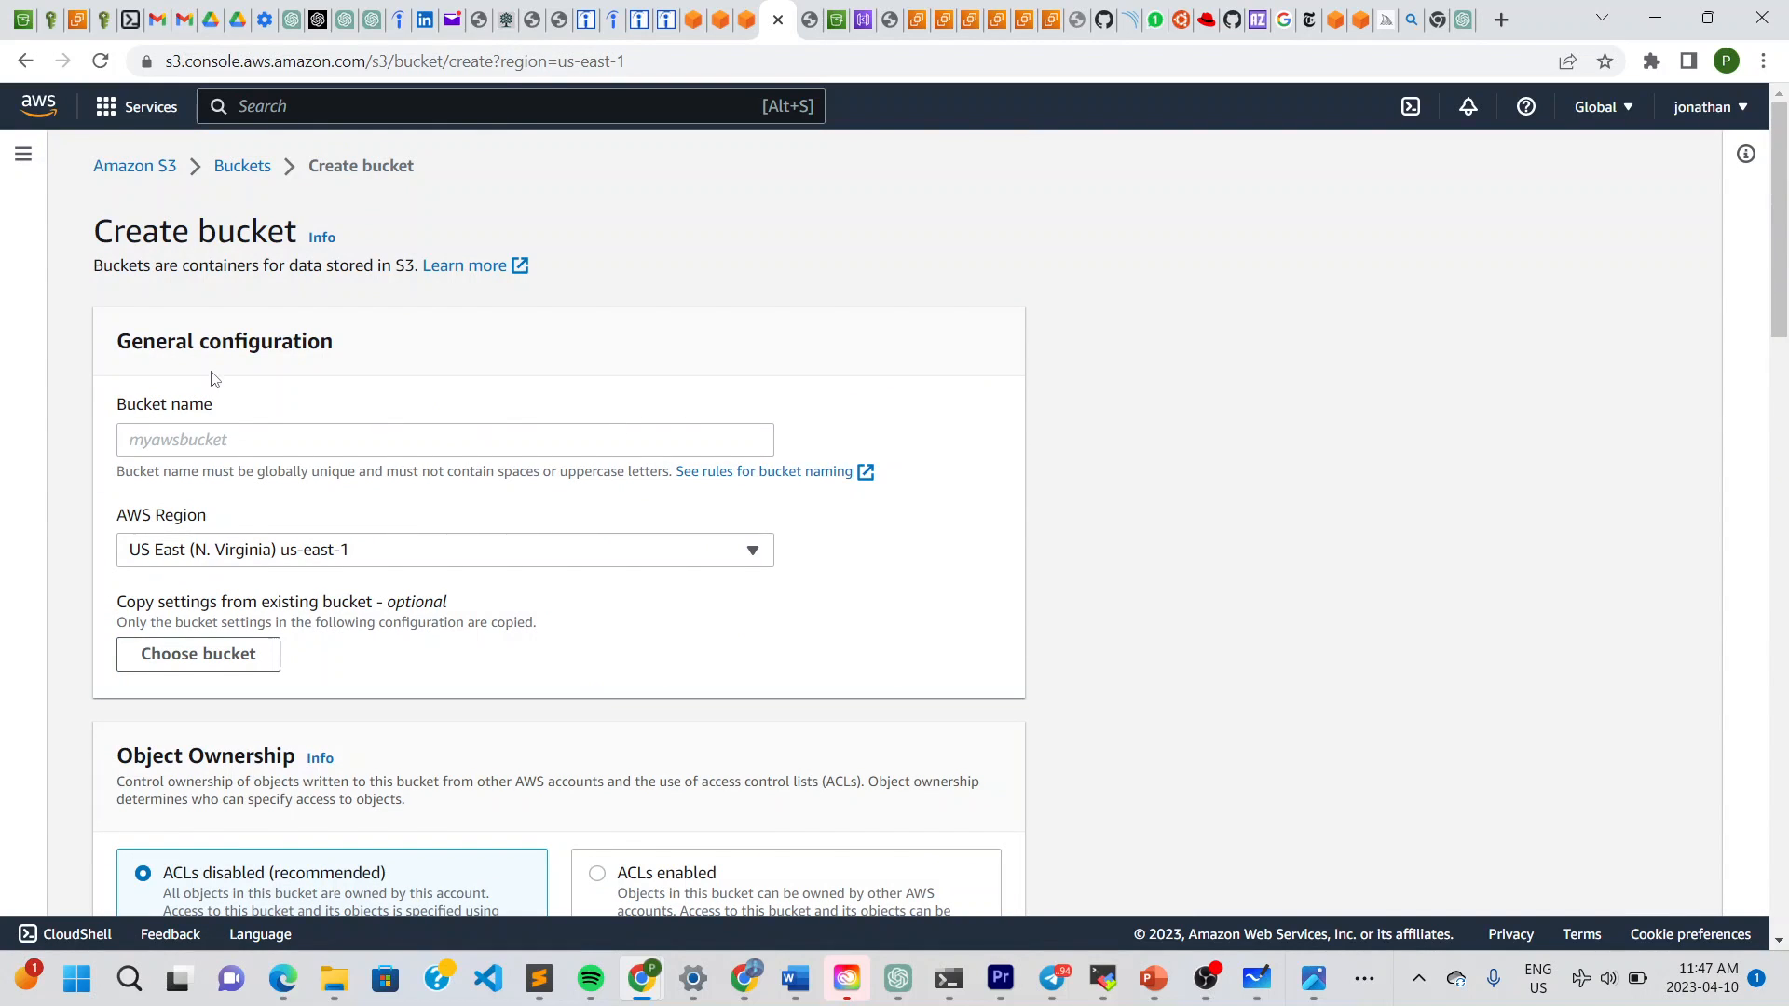
Name the bucket brunobucket and try to create it with the default settings.
left_click(249, 446)
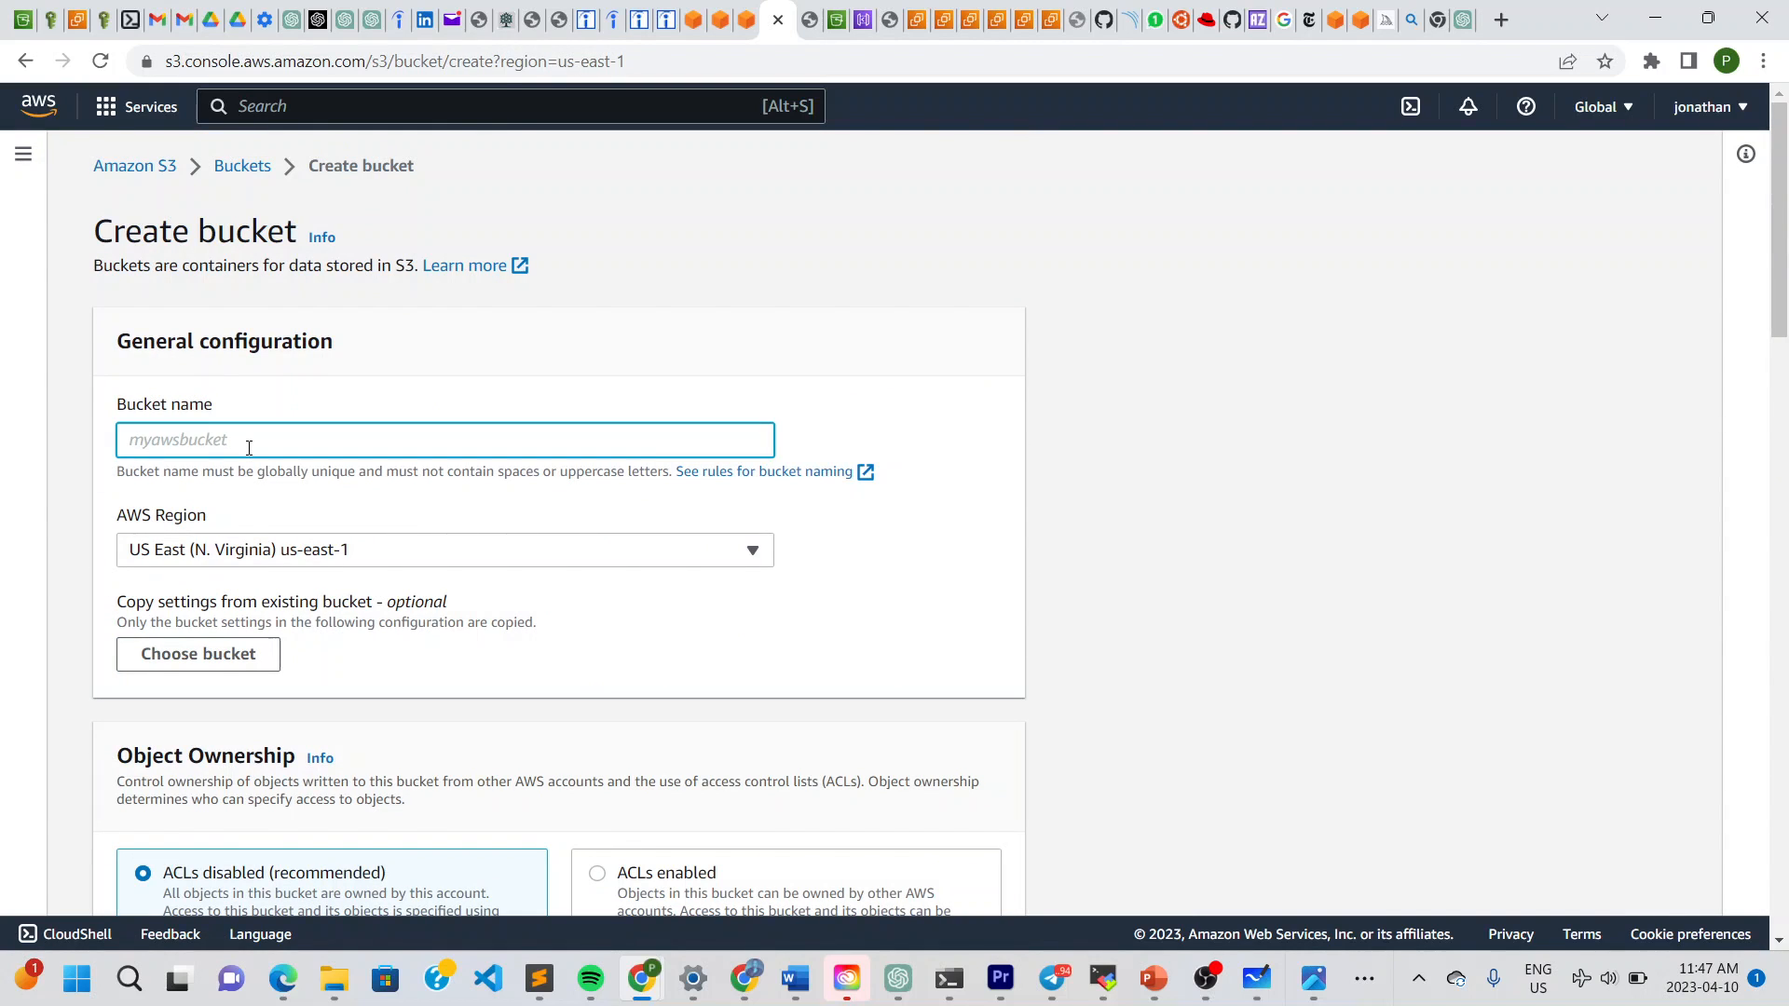
type("bry")
type("nobucket")
left_click(96, 500)
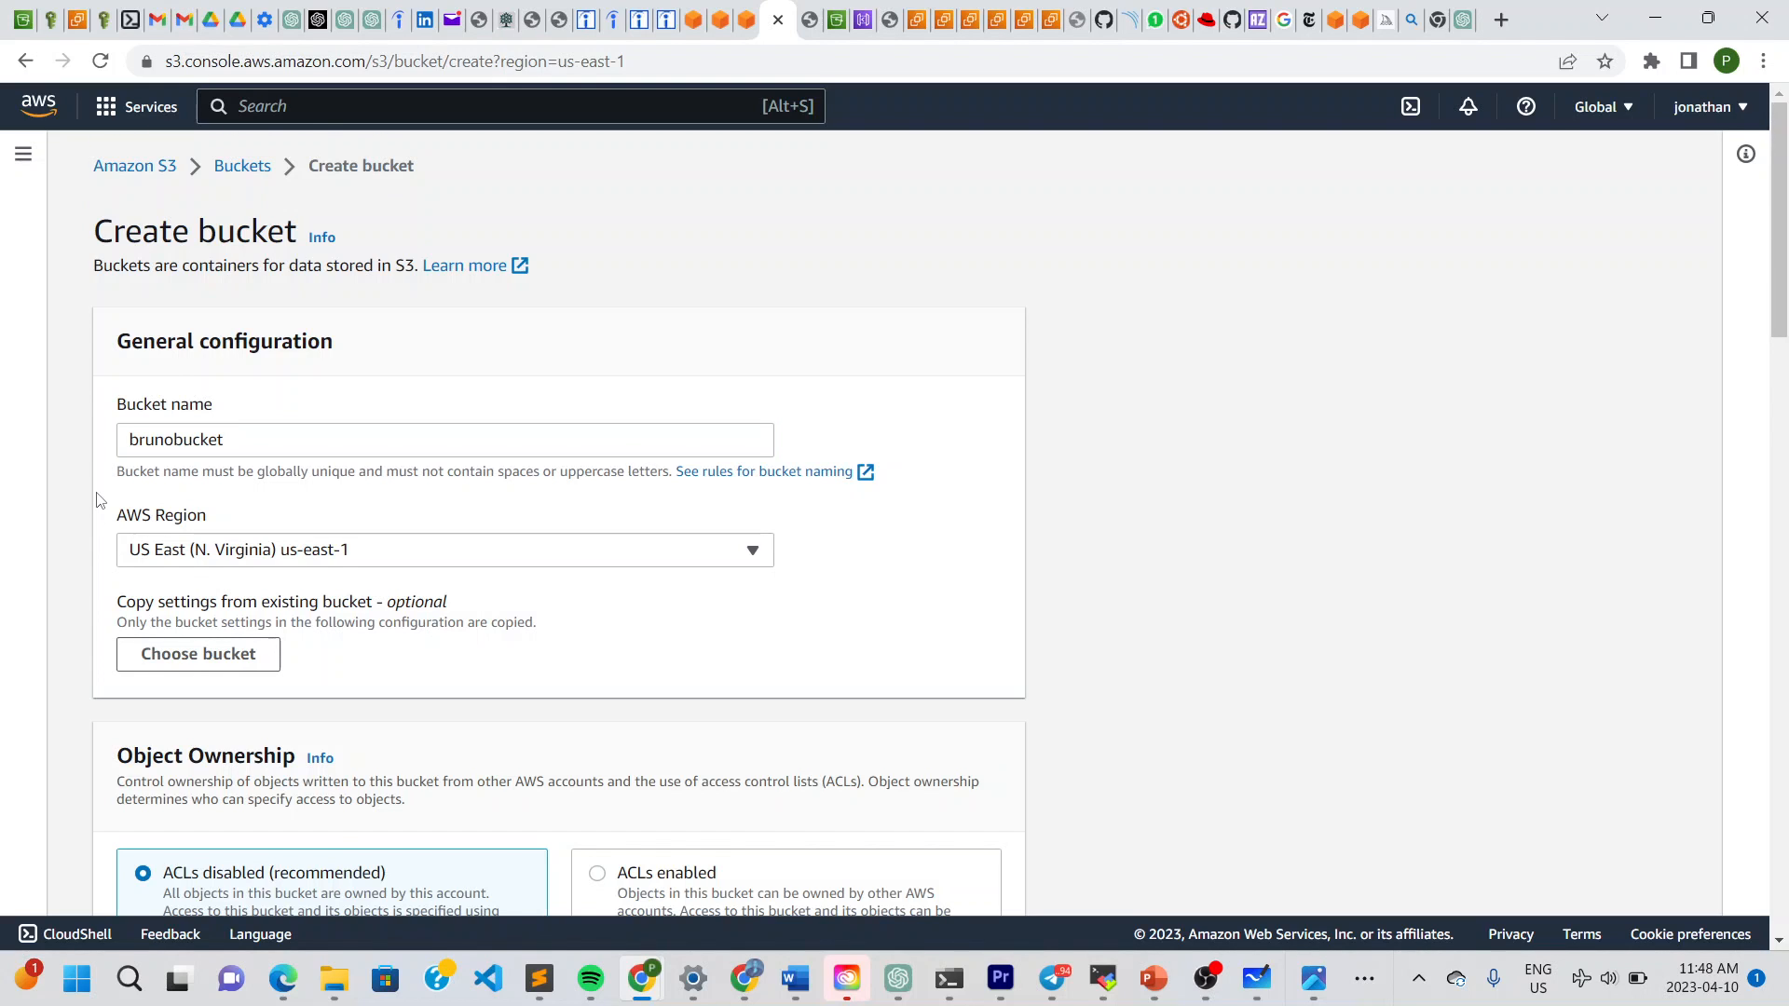
scroll(96, 501, "down", 10)
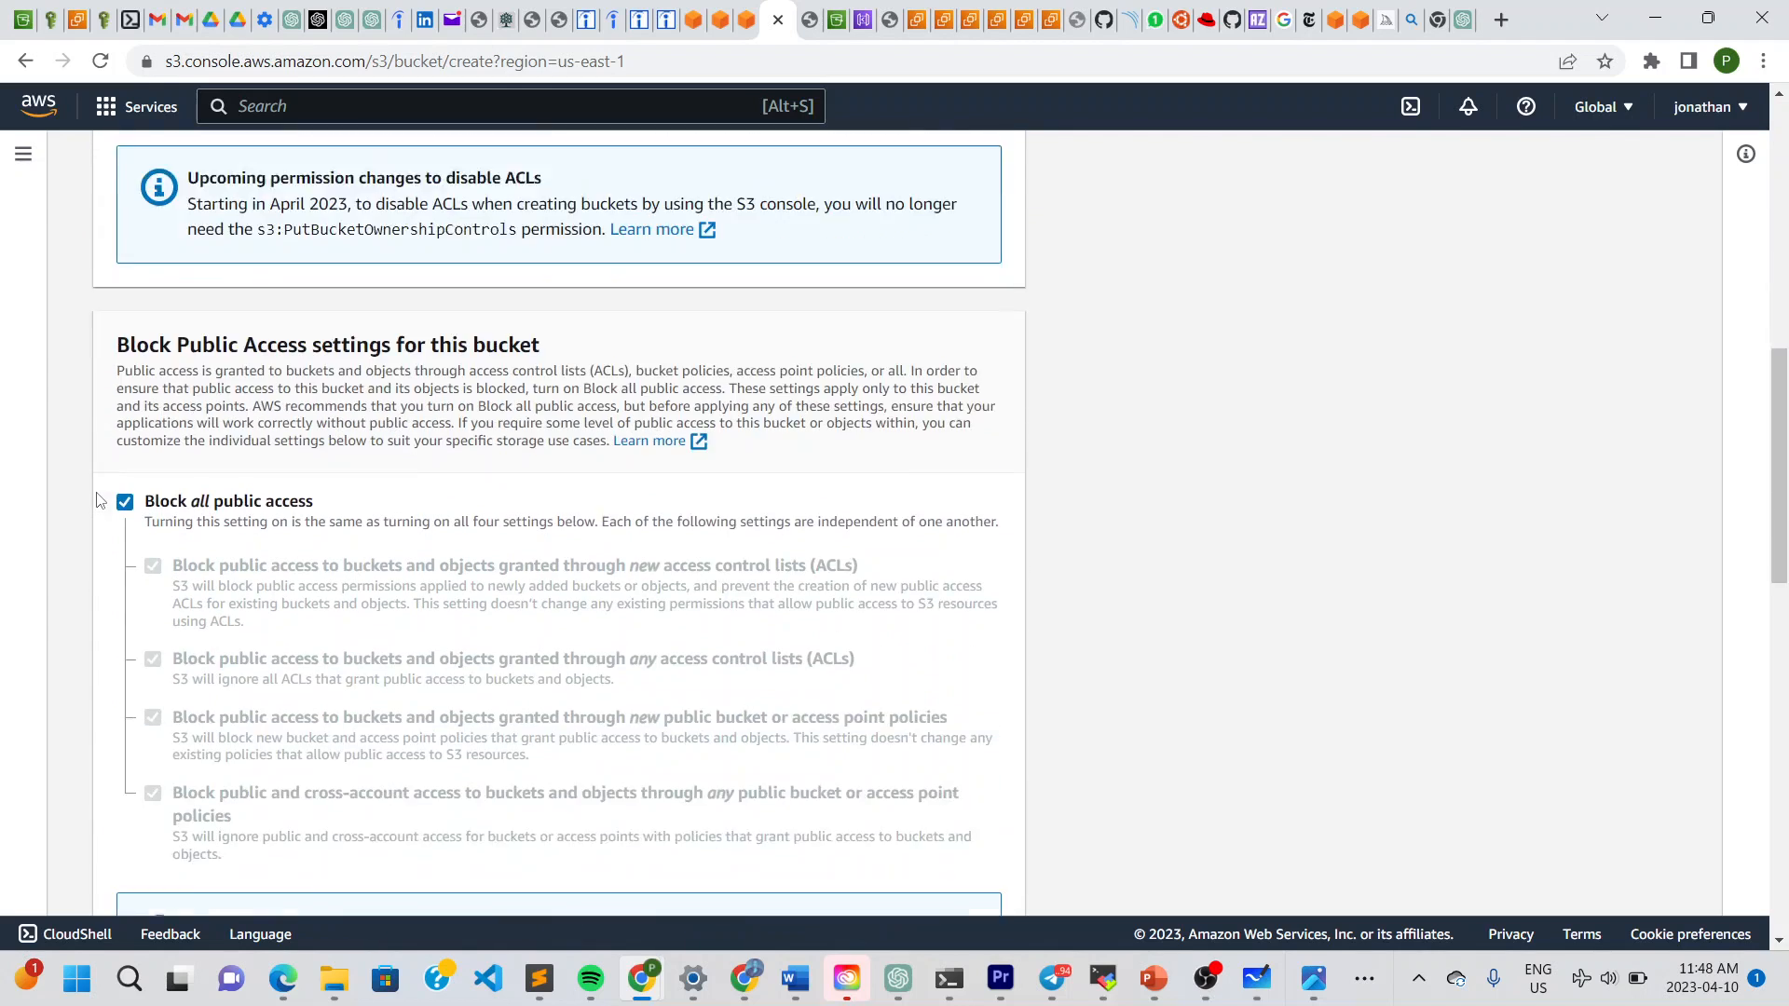
scroll(96, 500, "down", 14)
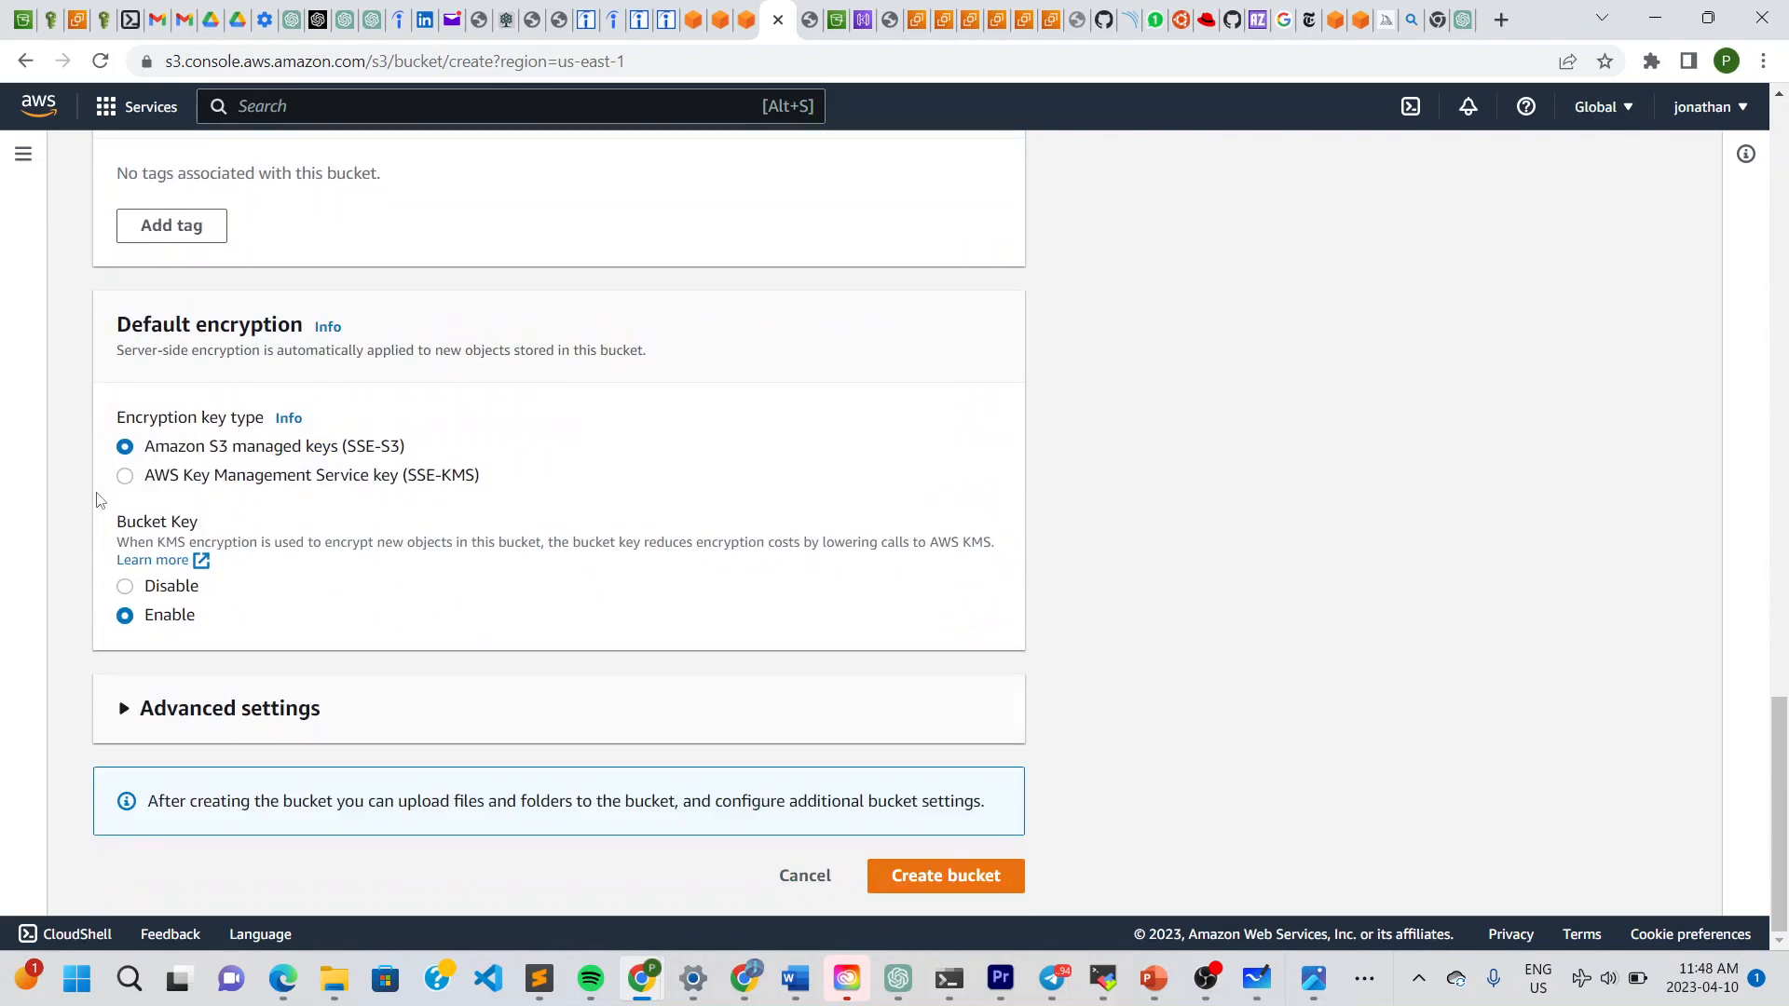
left_click(943, 877)
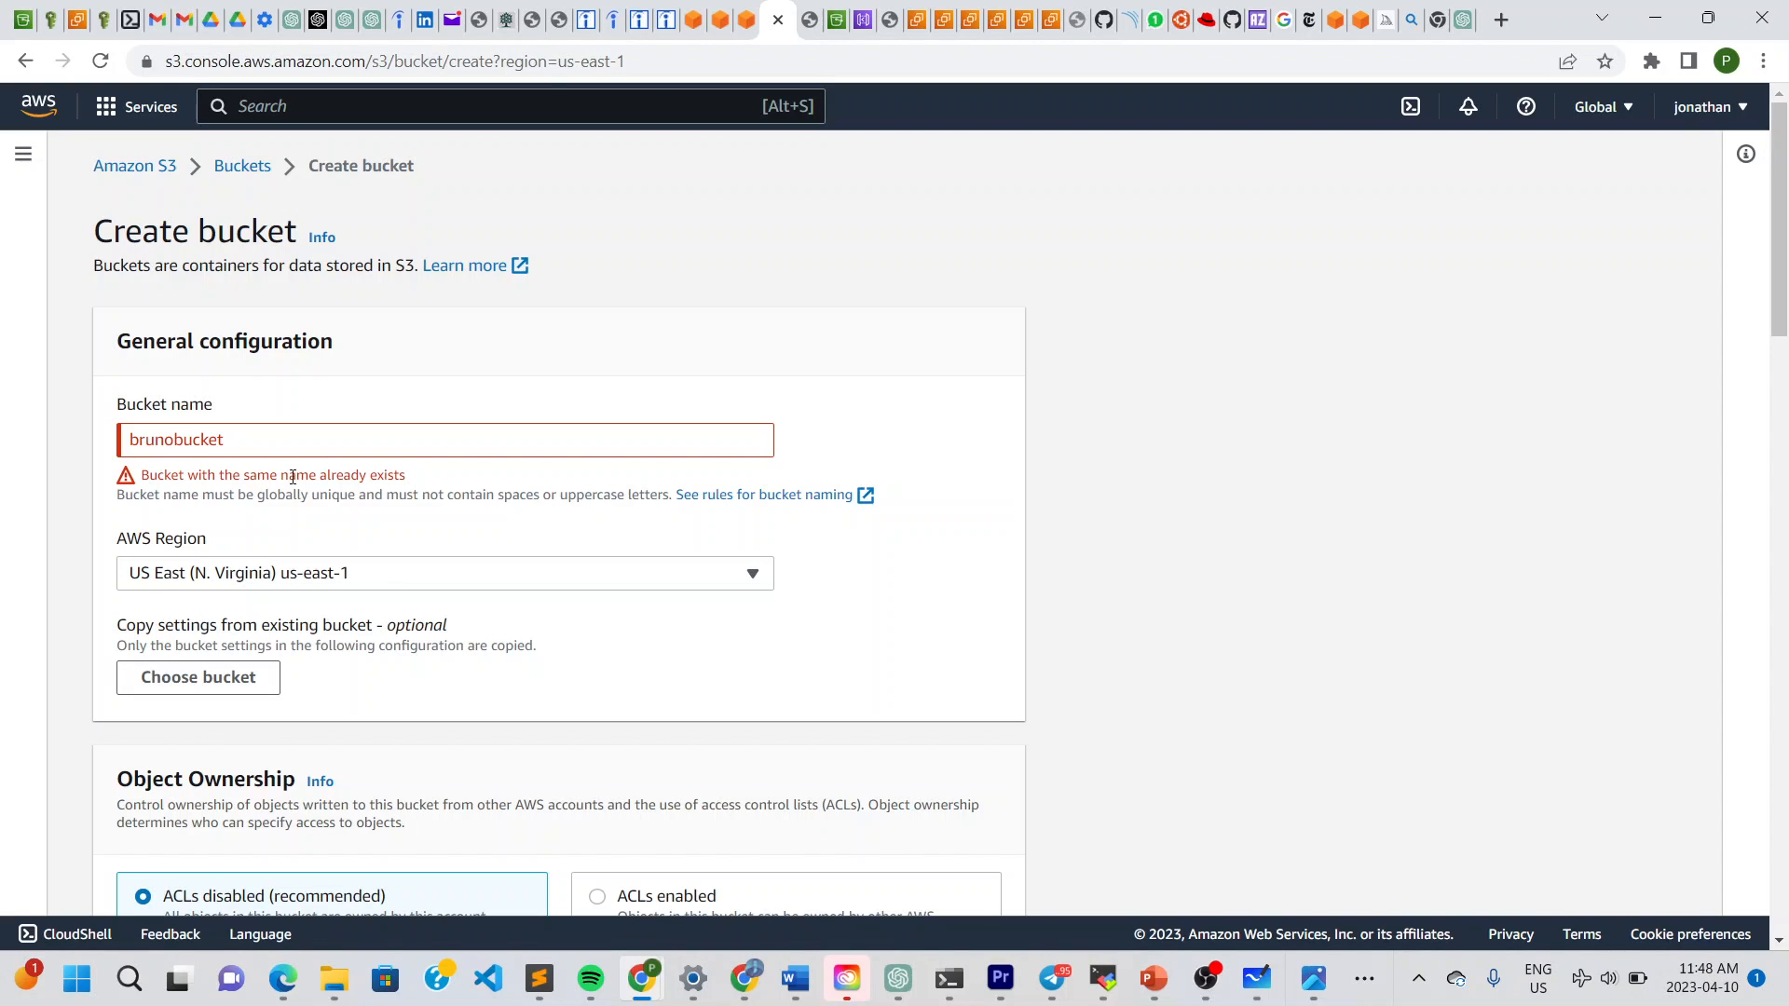
Change the bucket name to brunobucket123 and create the bucket with the default settings.
left_click(242, 439)
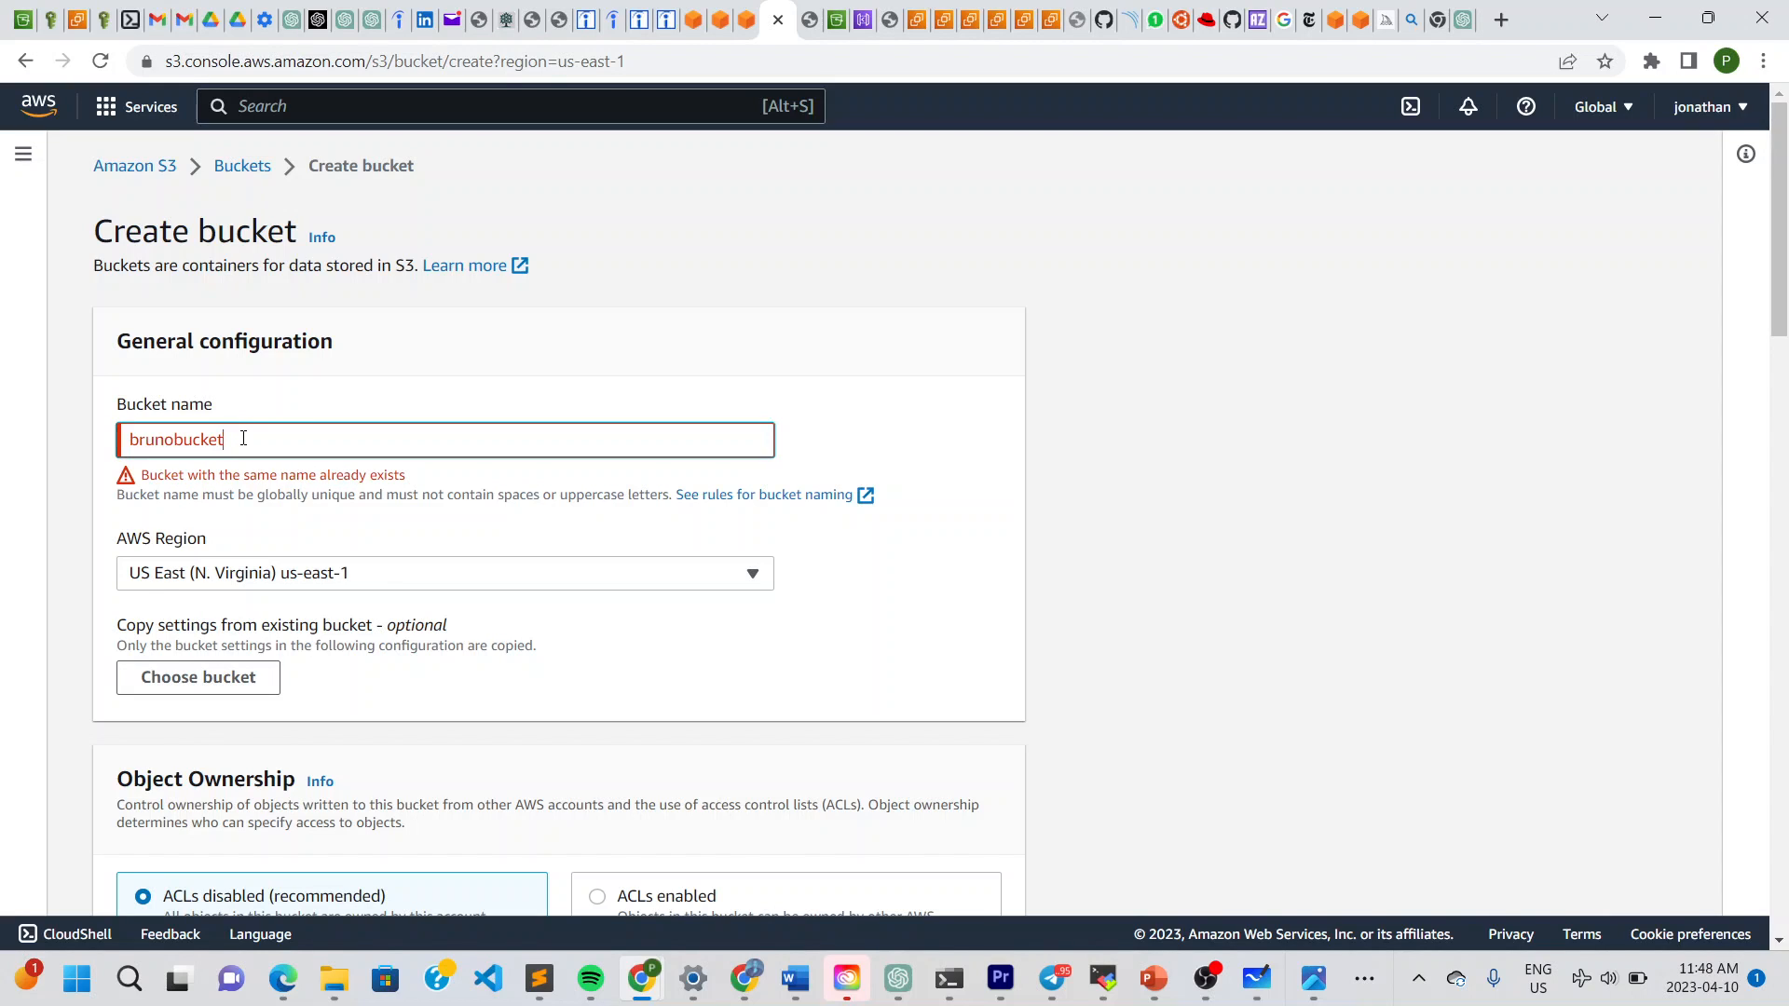
type("123")
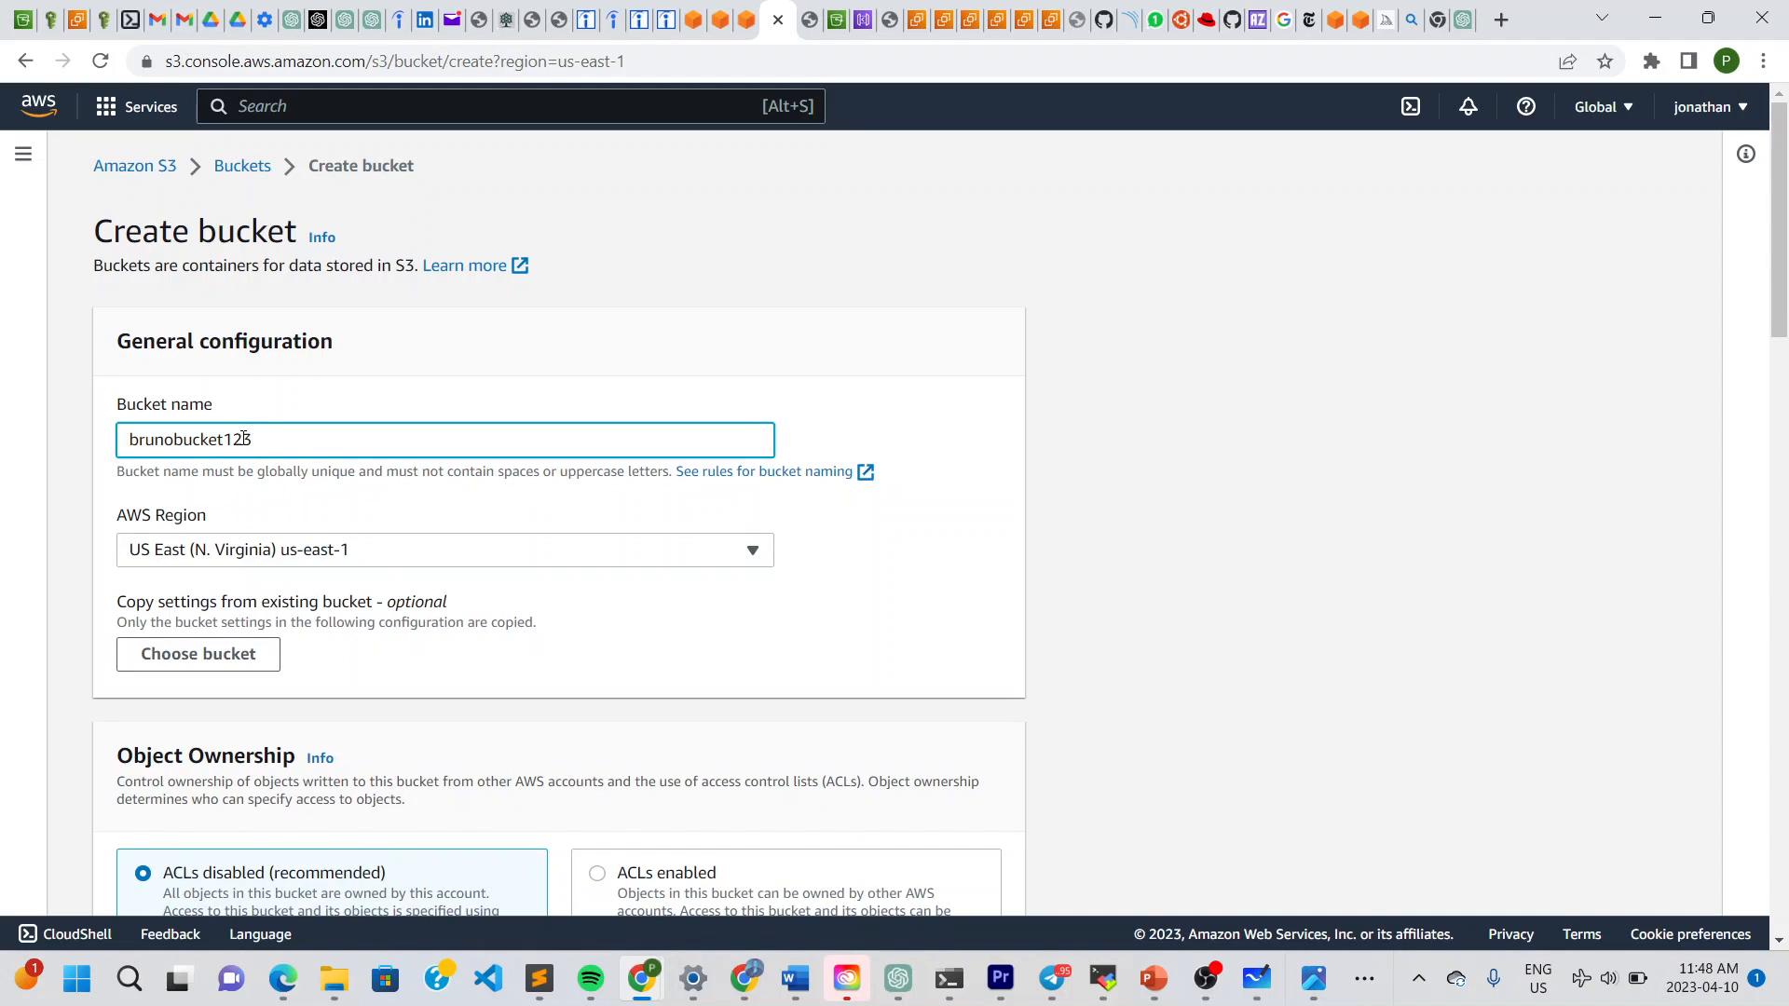
scroll(1026, 643, "down", 20)
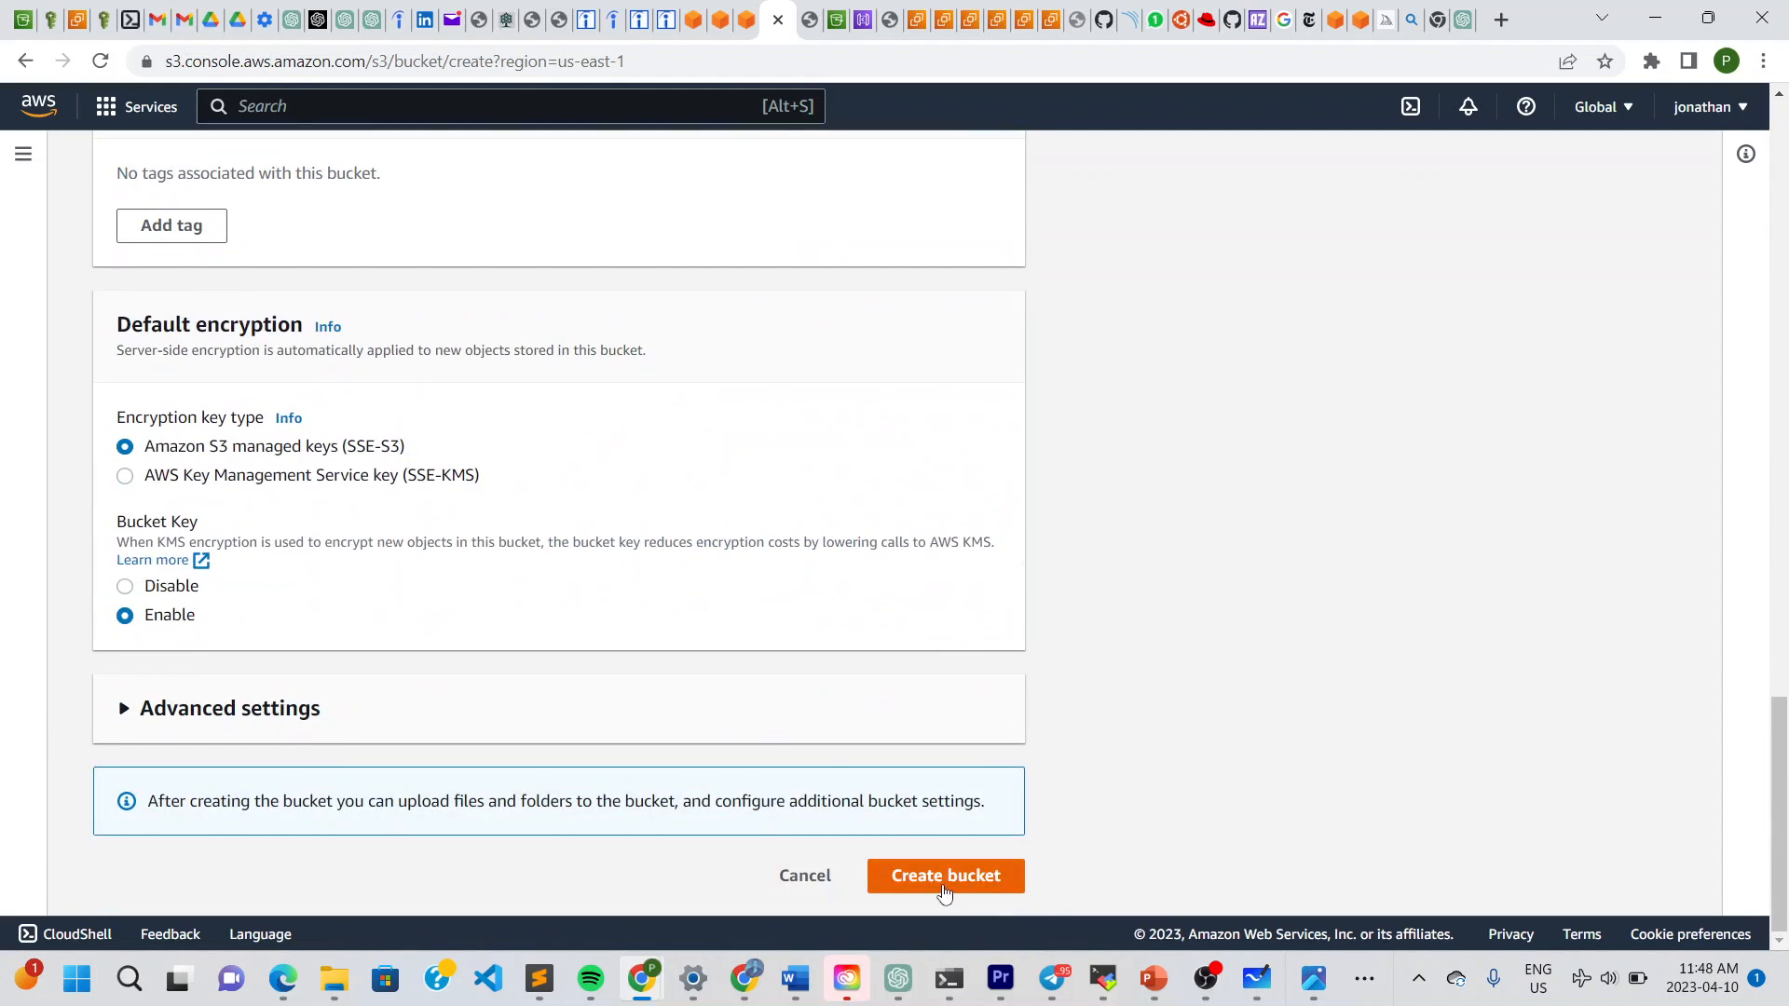
left_click(944, 890)
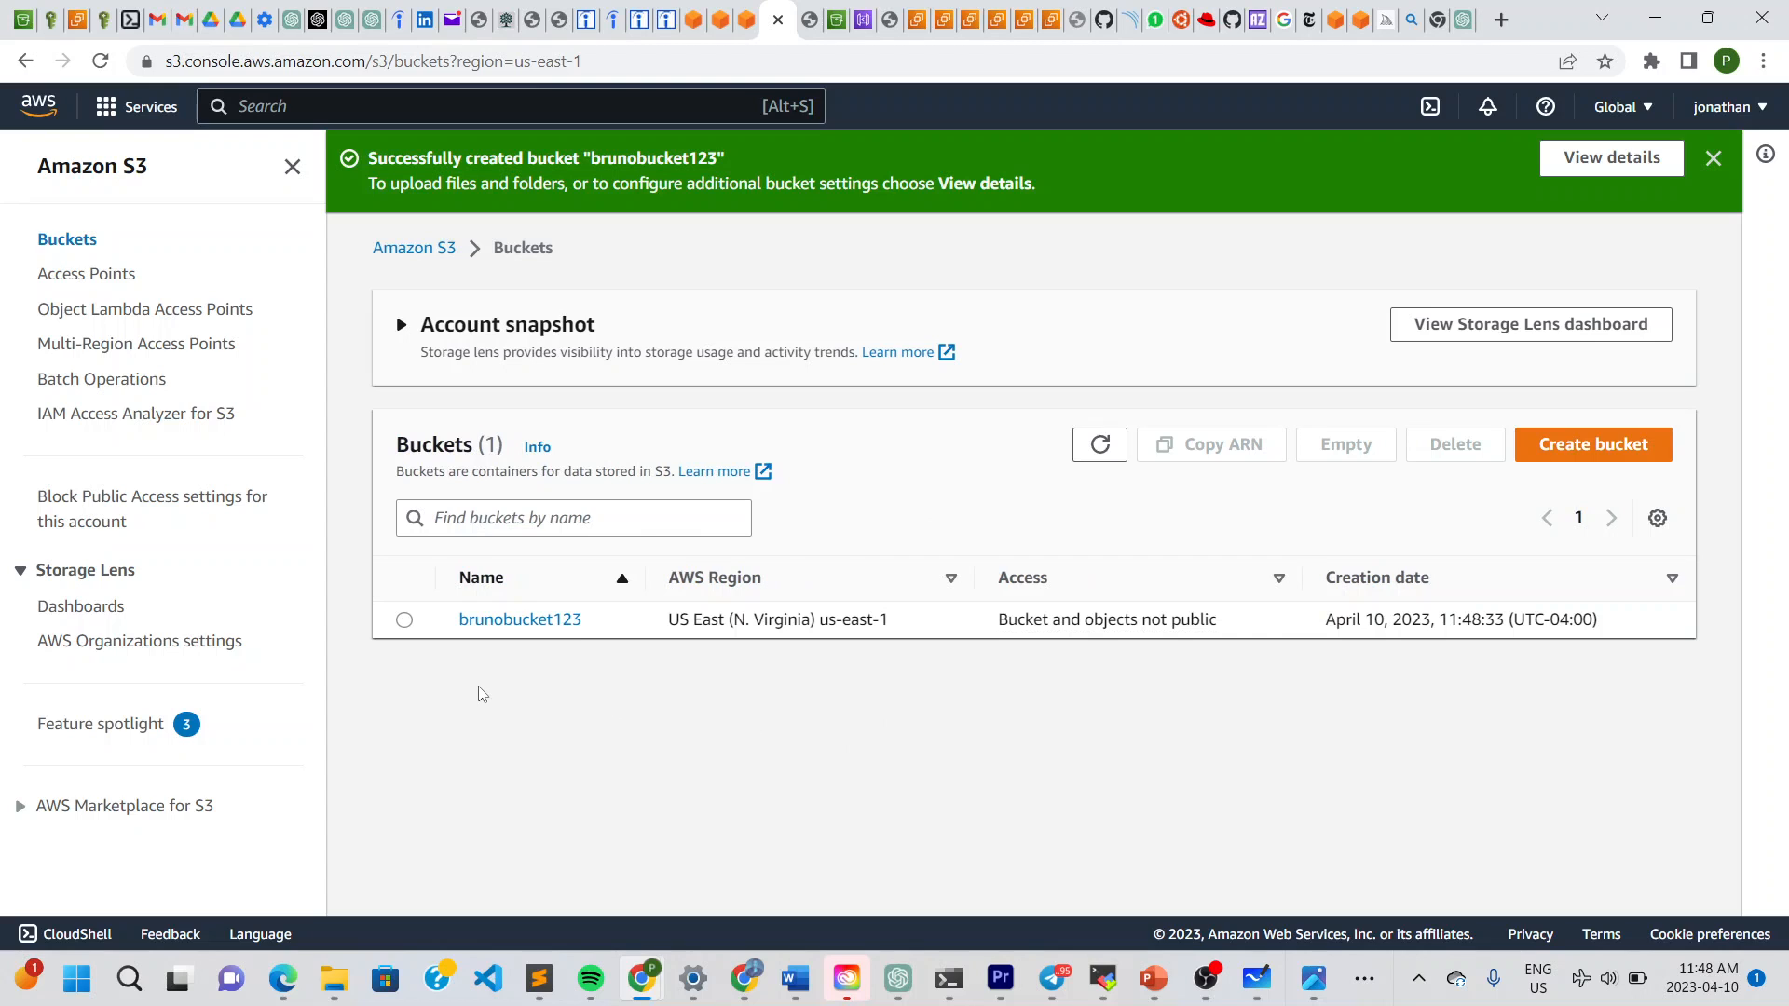
Open the brunobucket123 bucket and look through its properties down to the static website hosting section.
left_click(521, 618)
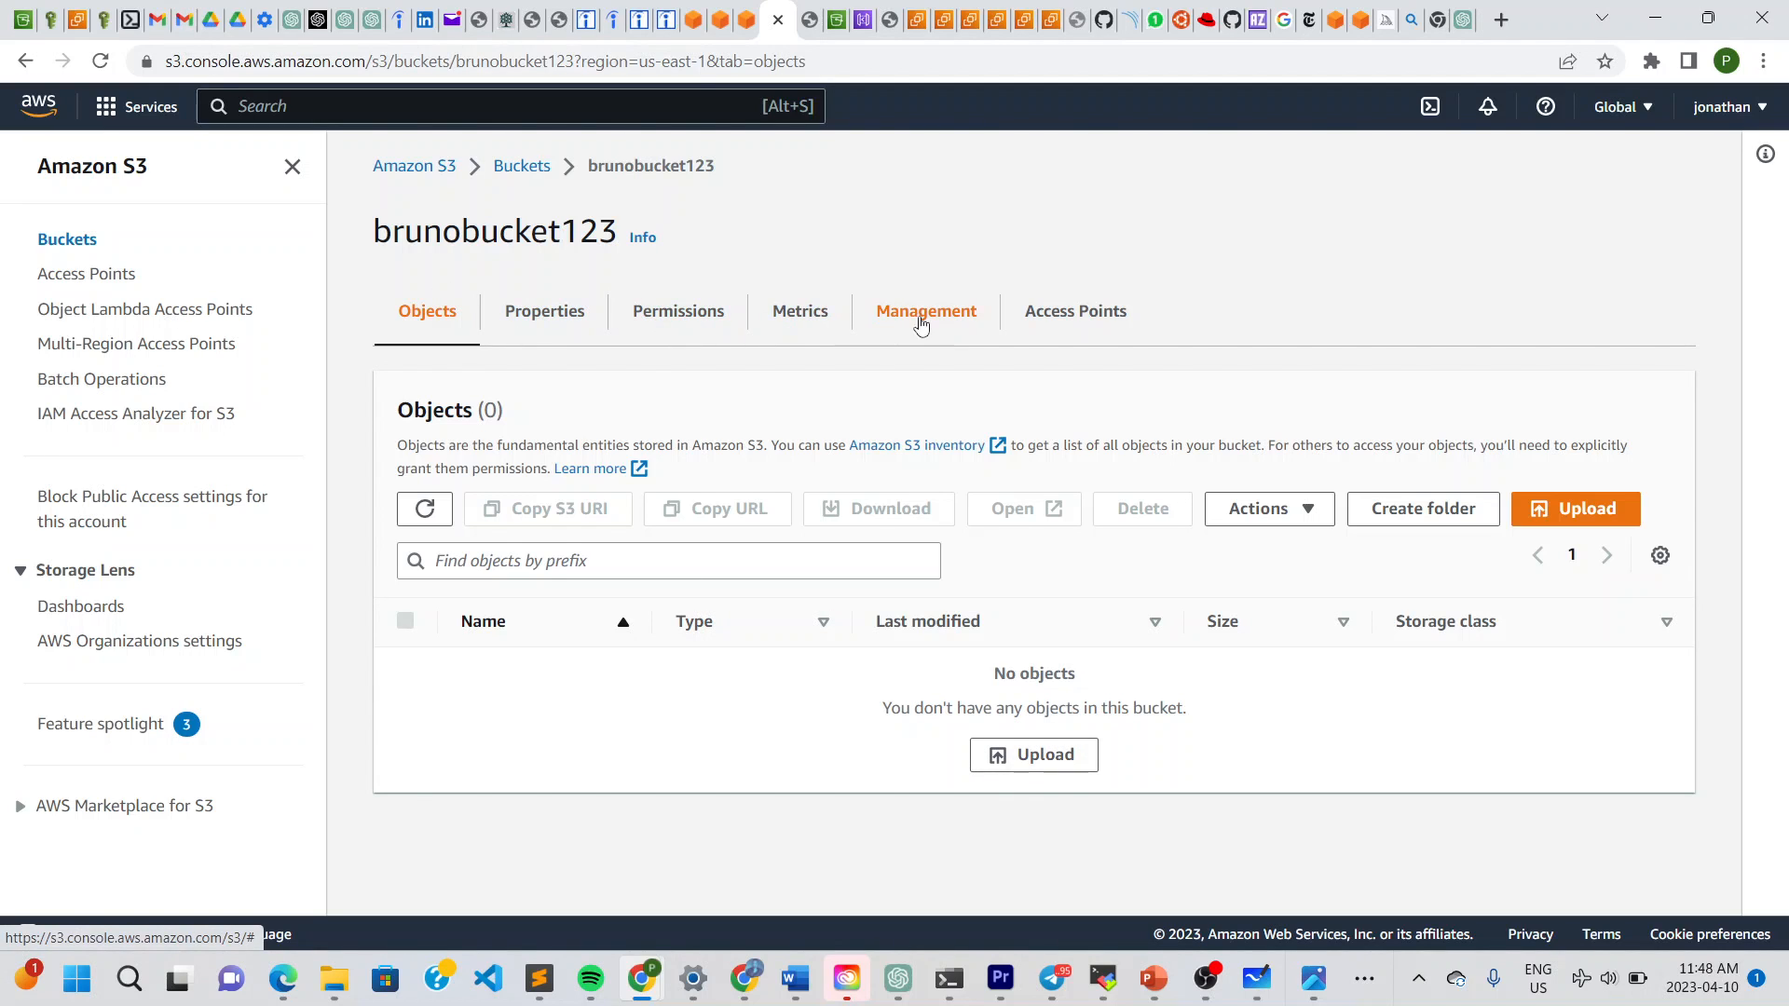
left_click(526, 317)
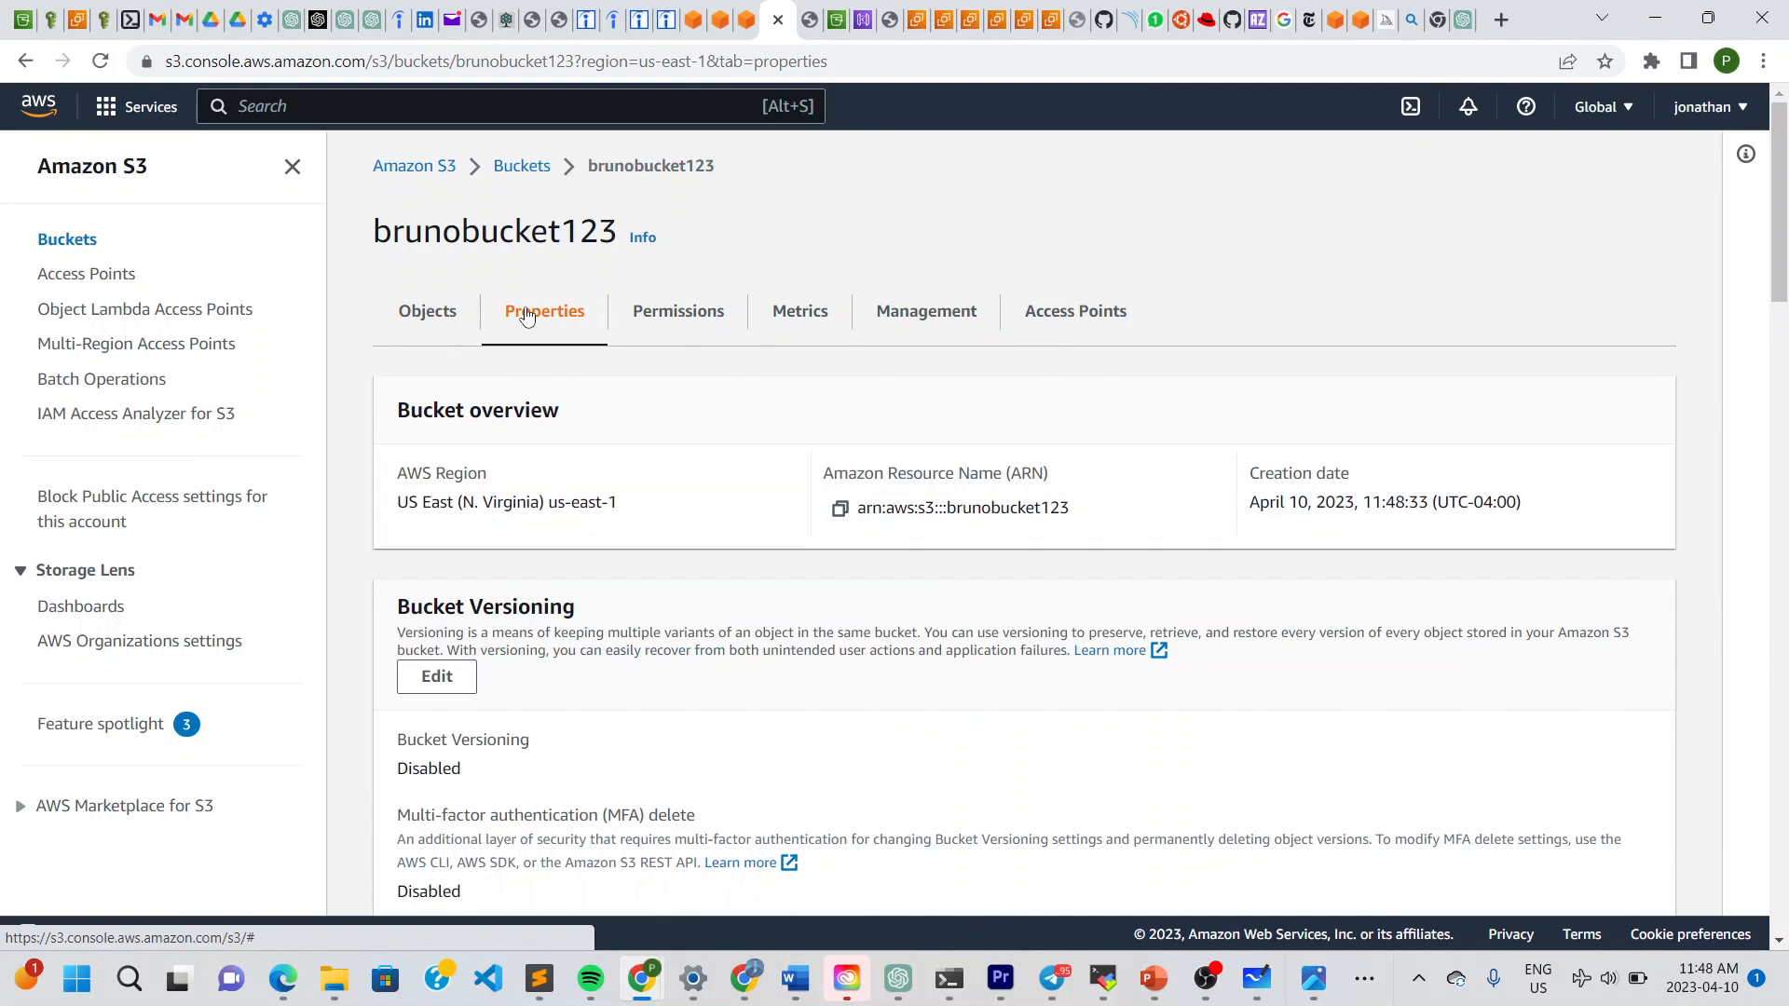
scroll(384, 627, "down", 4)
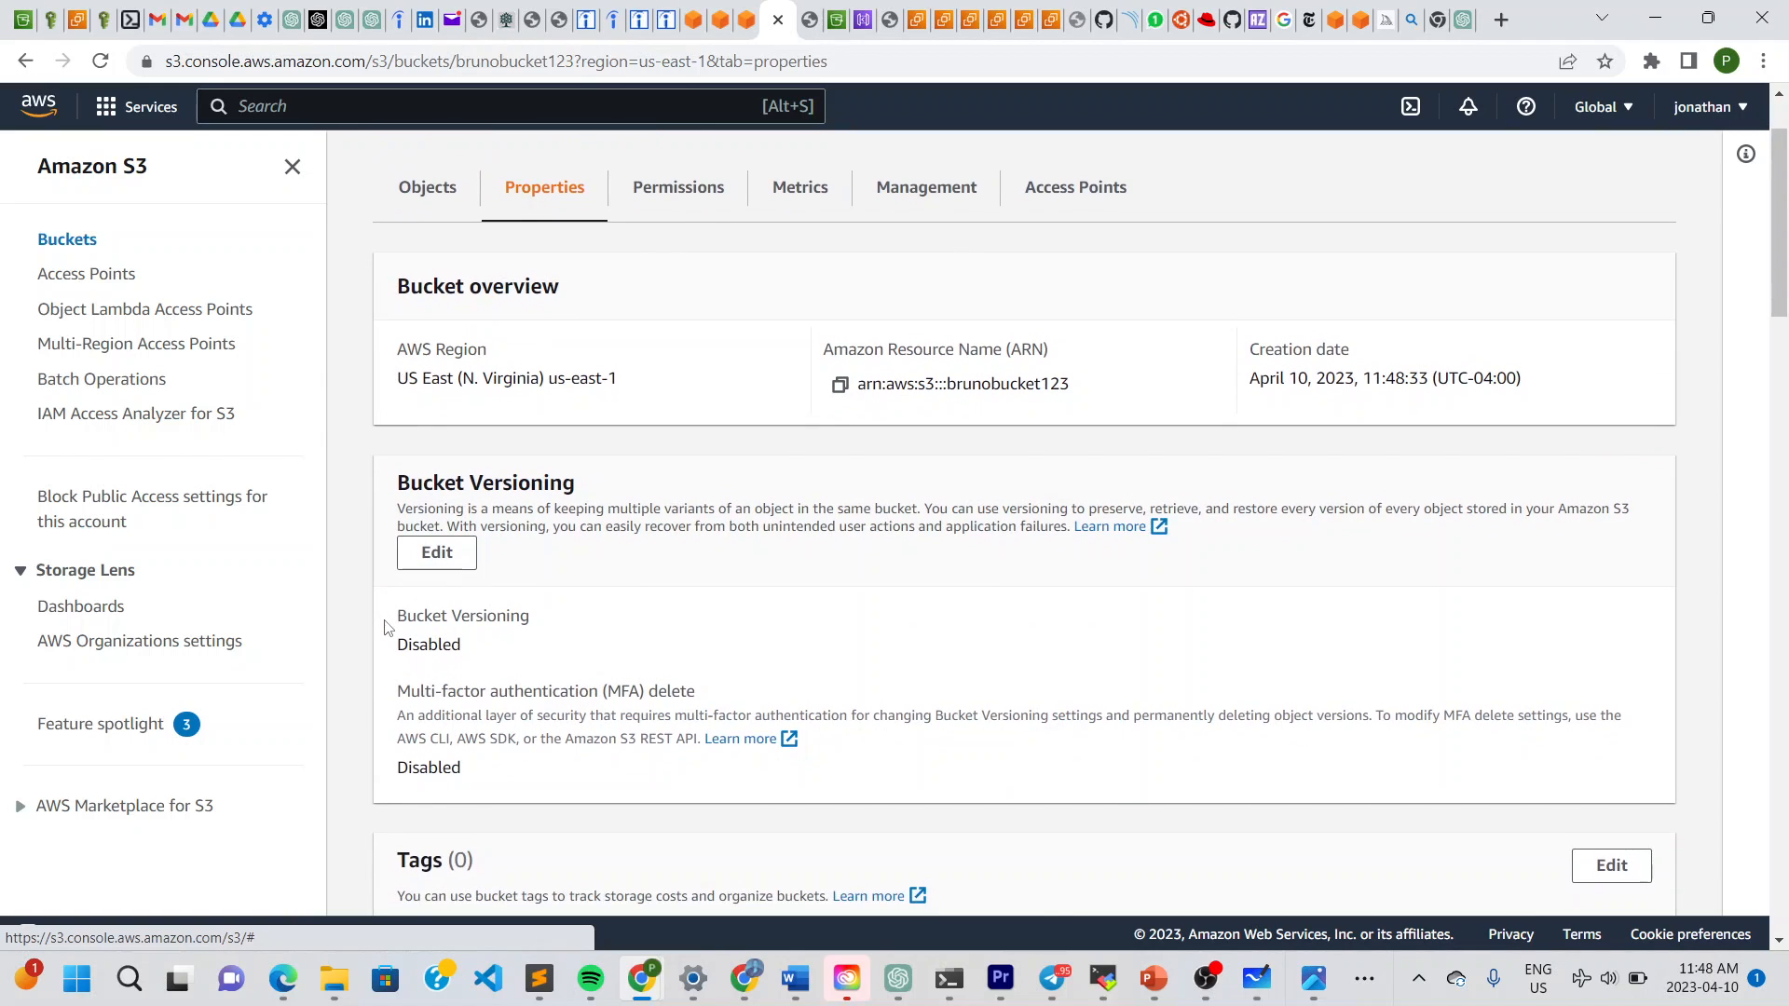
scroll(385, 627, "down", 5)
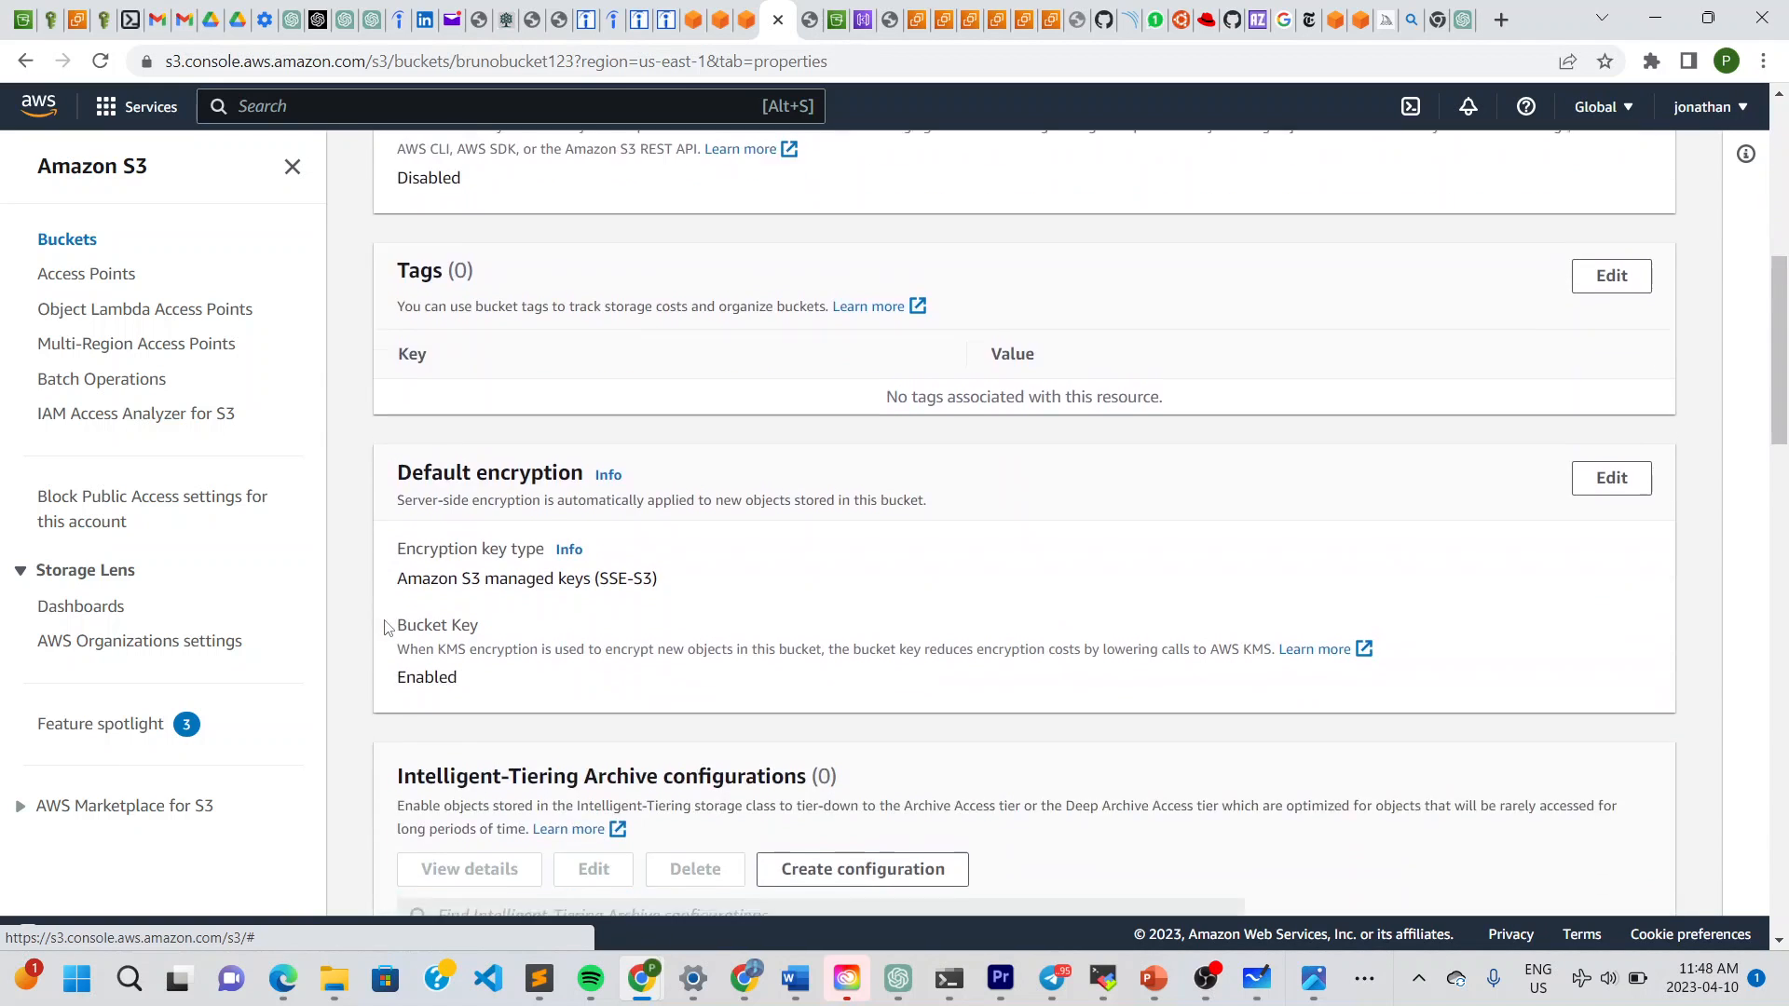
scroll(385, 627, "down", 6)
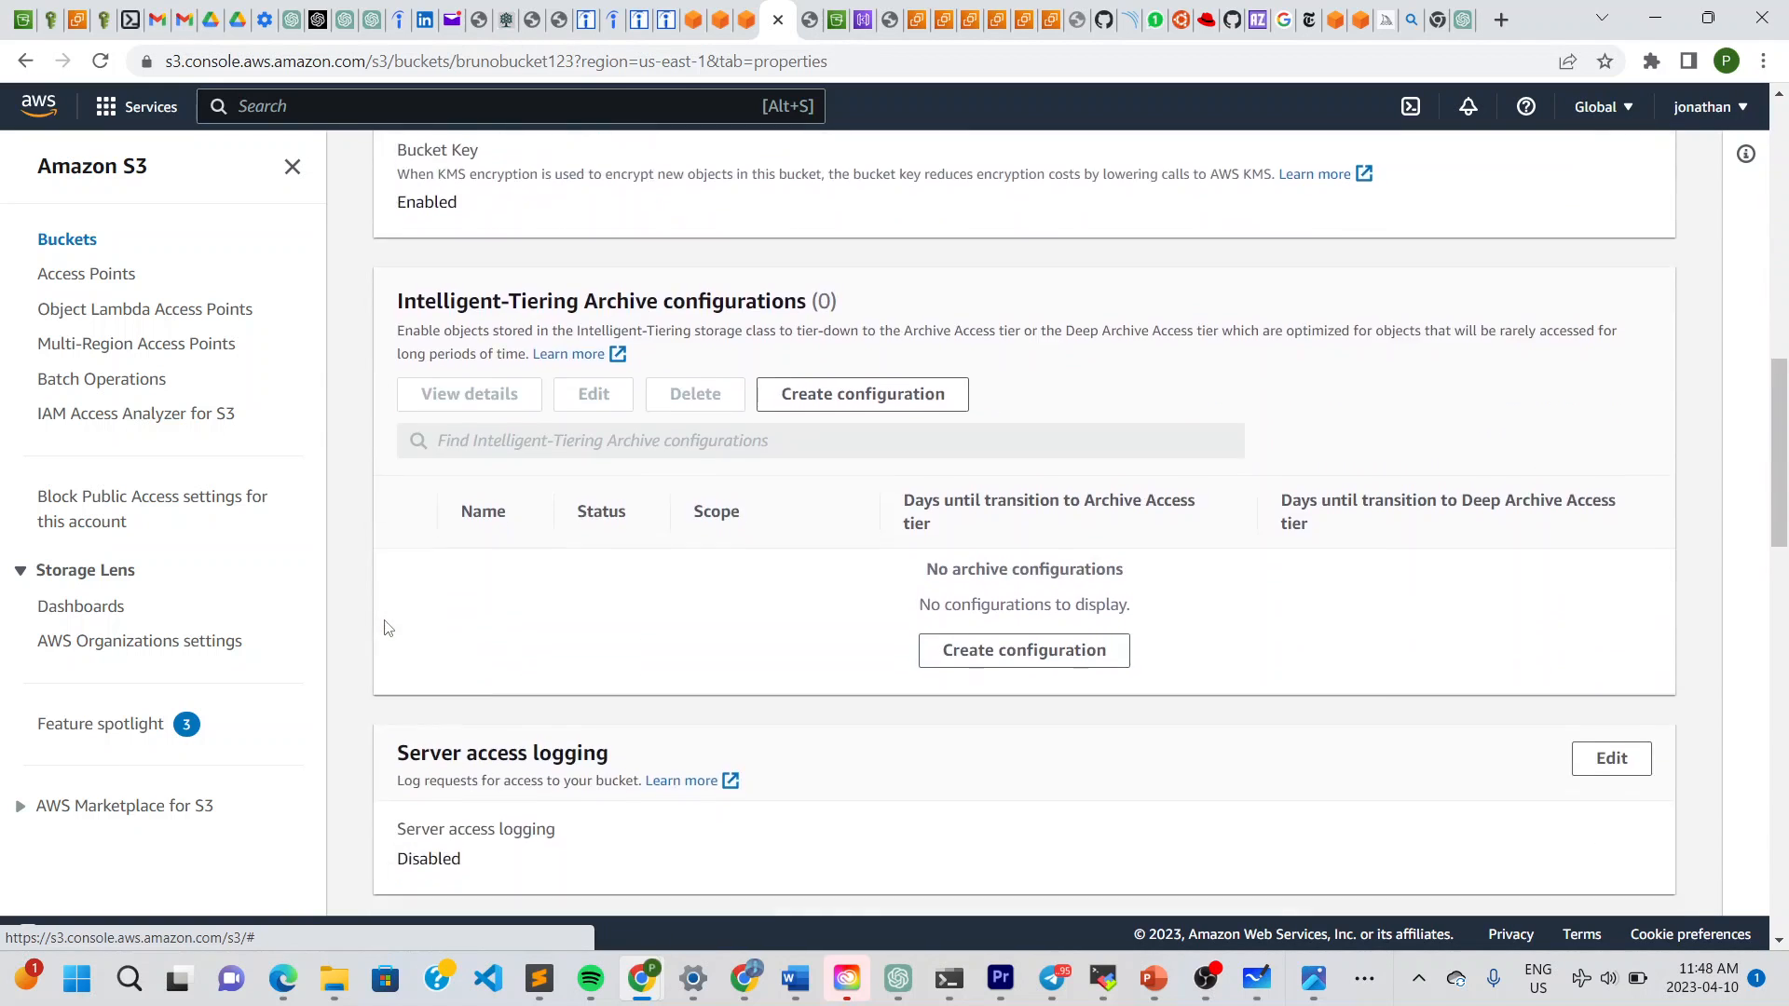
scroll(384, 627, "down", 15)
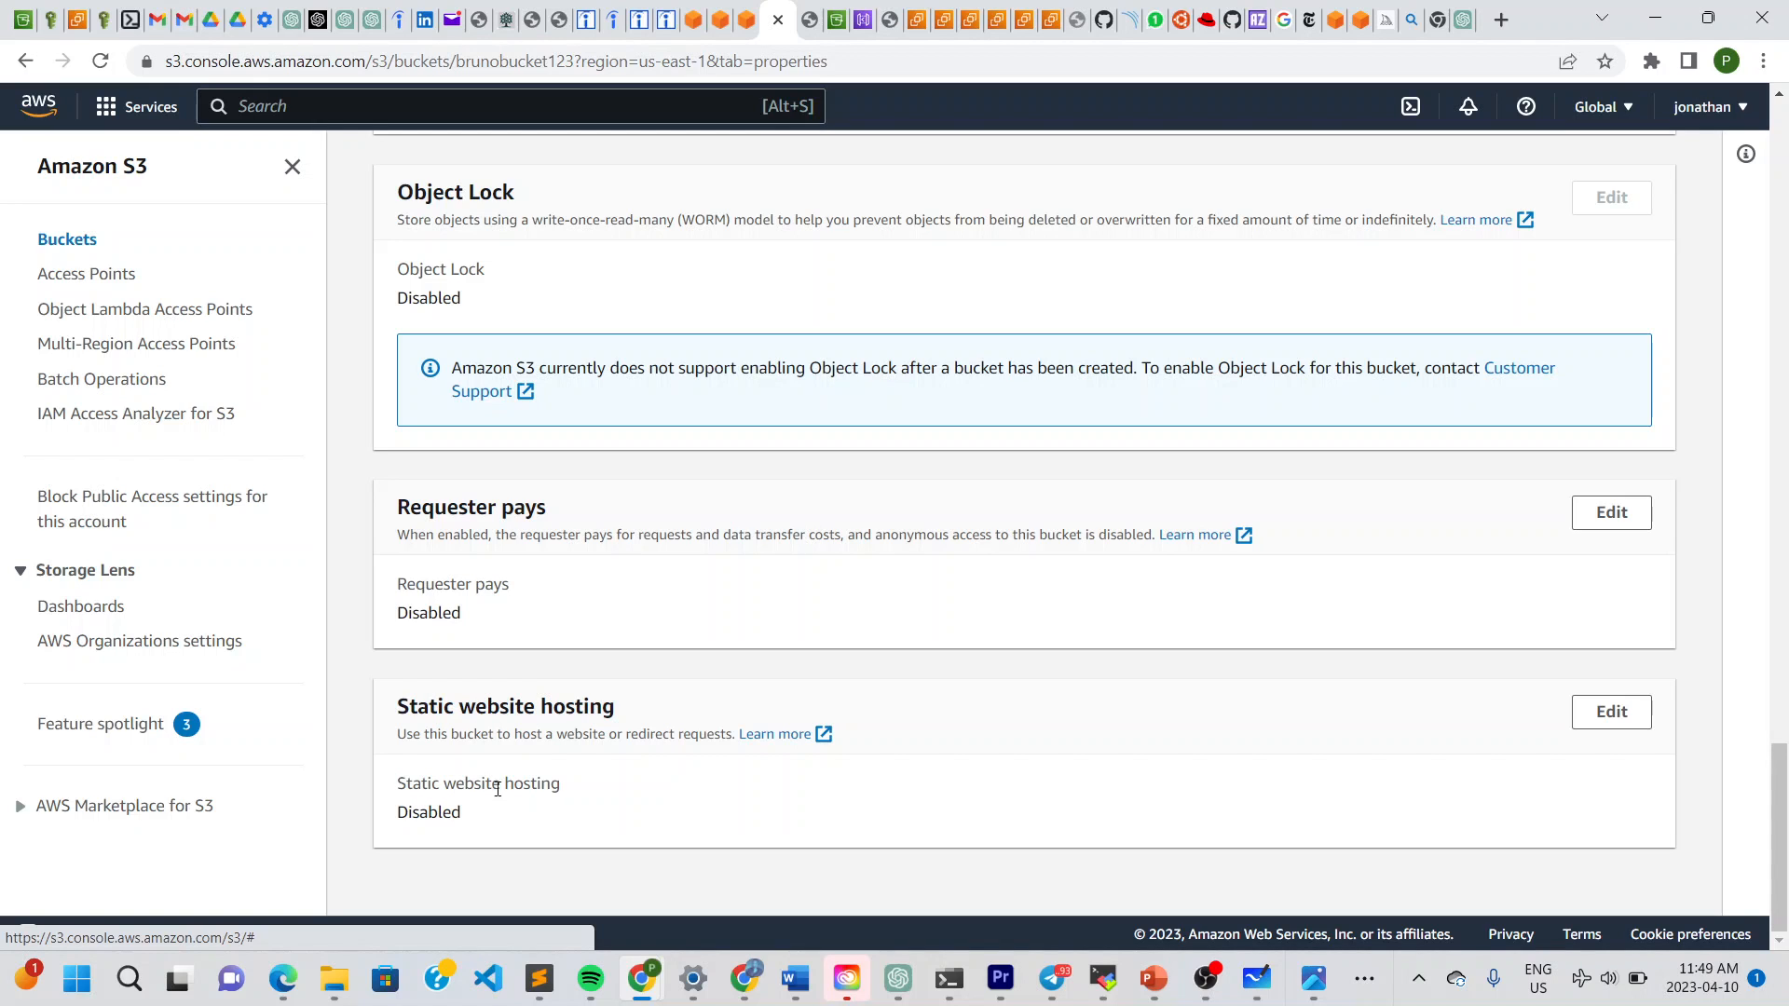
Enable static website hosting for the bucket as a hosted static website with index.html as the index document, and save.
left_click(1615, 714)
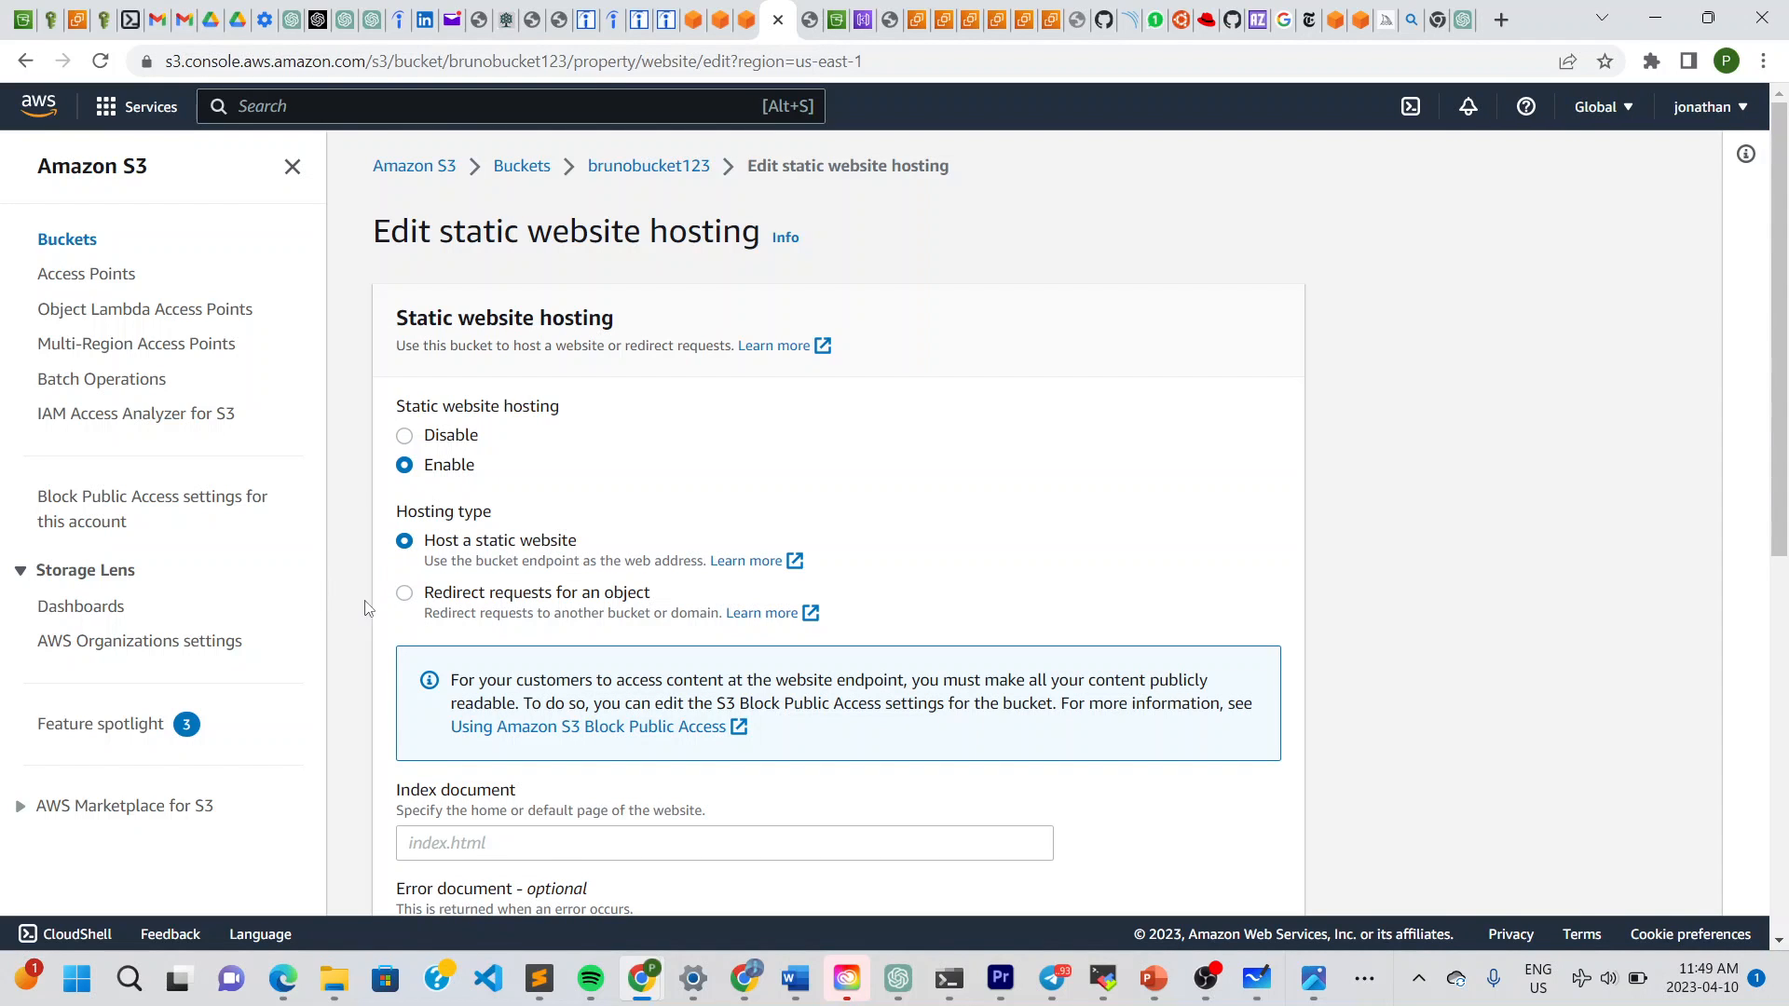
scroll(368, 652, "down", 2)
scroll(368, 652, "down", 1)
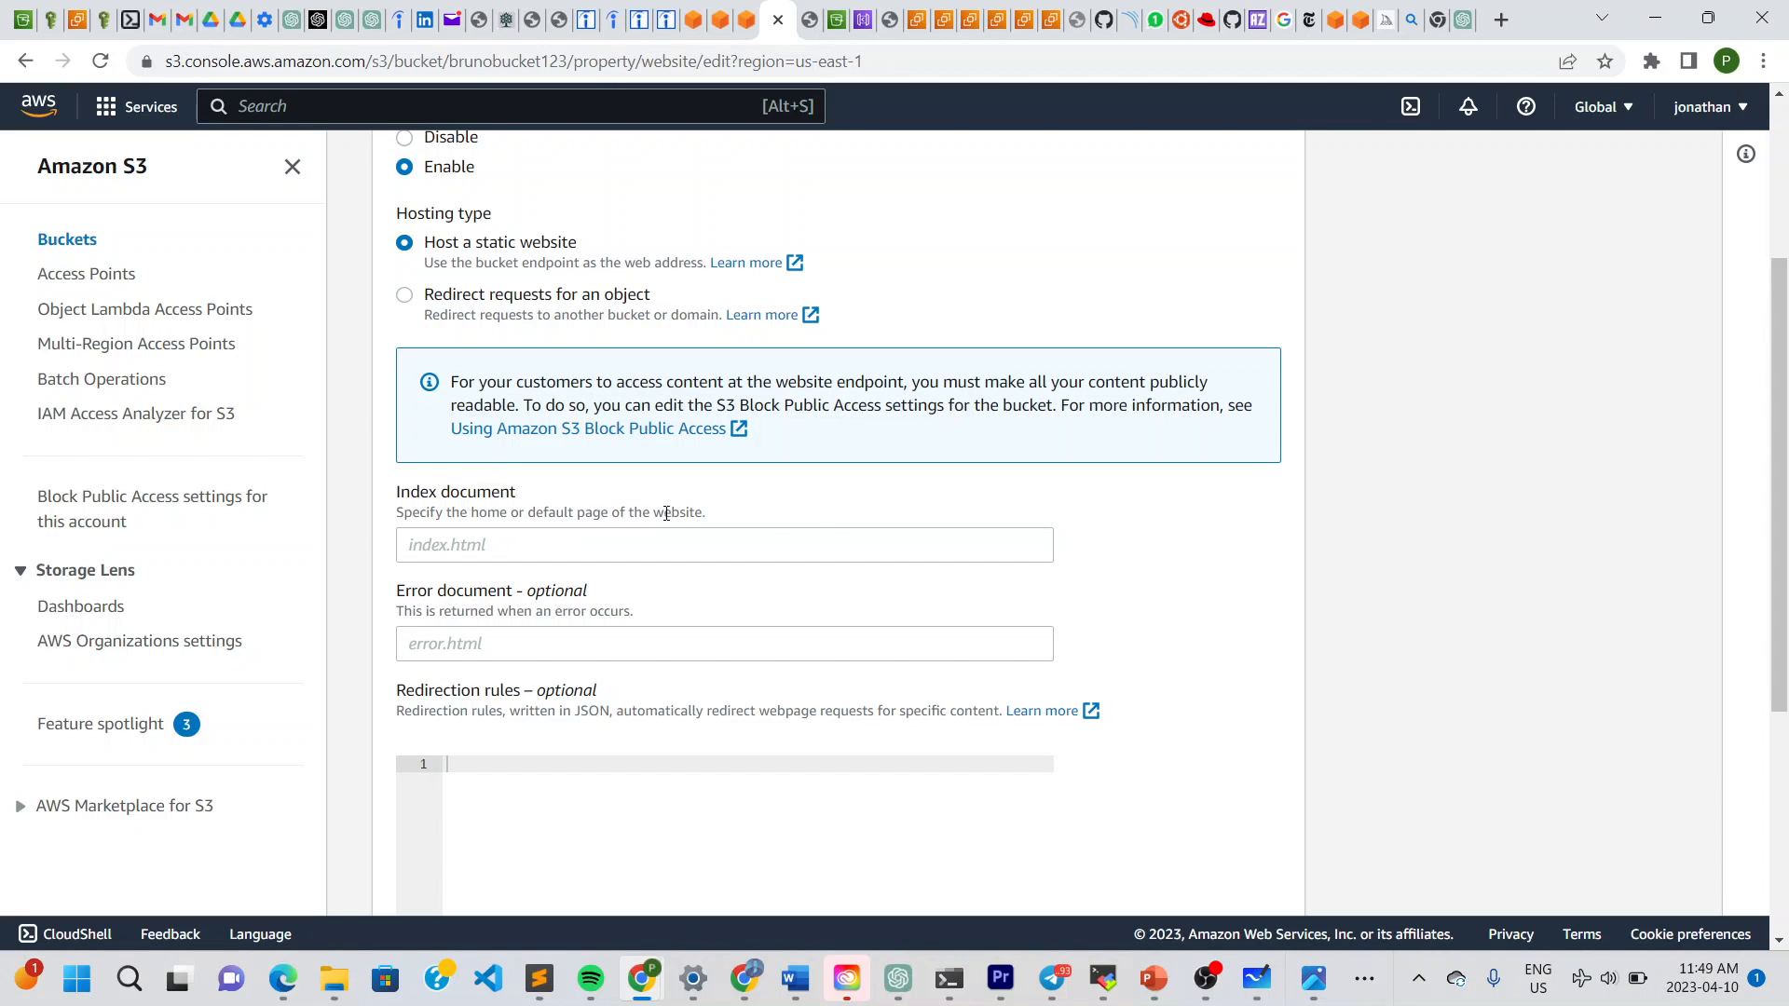
left_click(610, 544)
type("i")
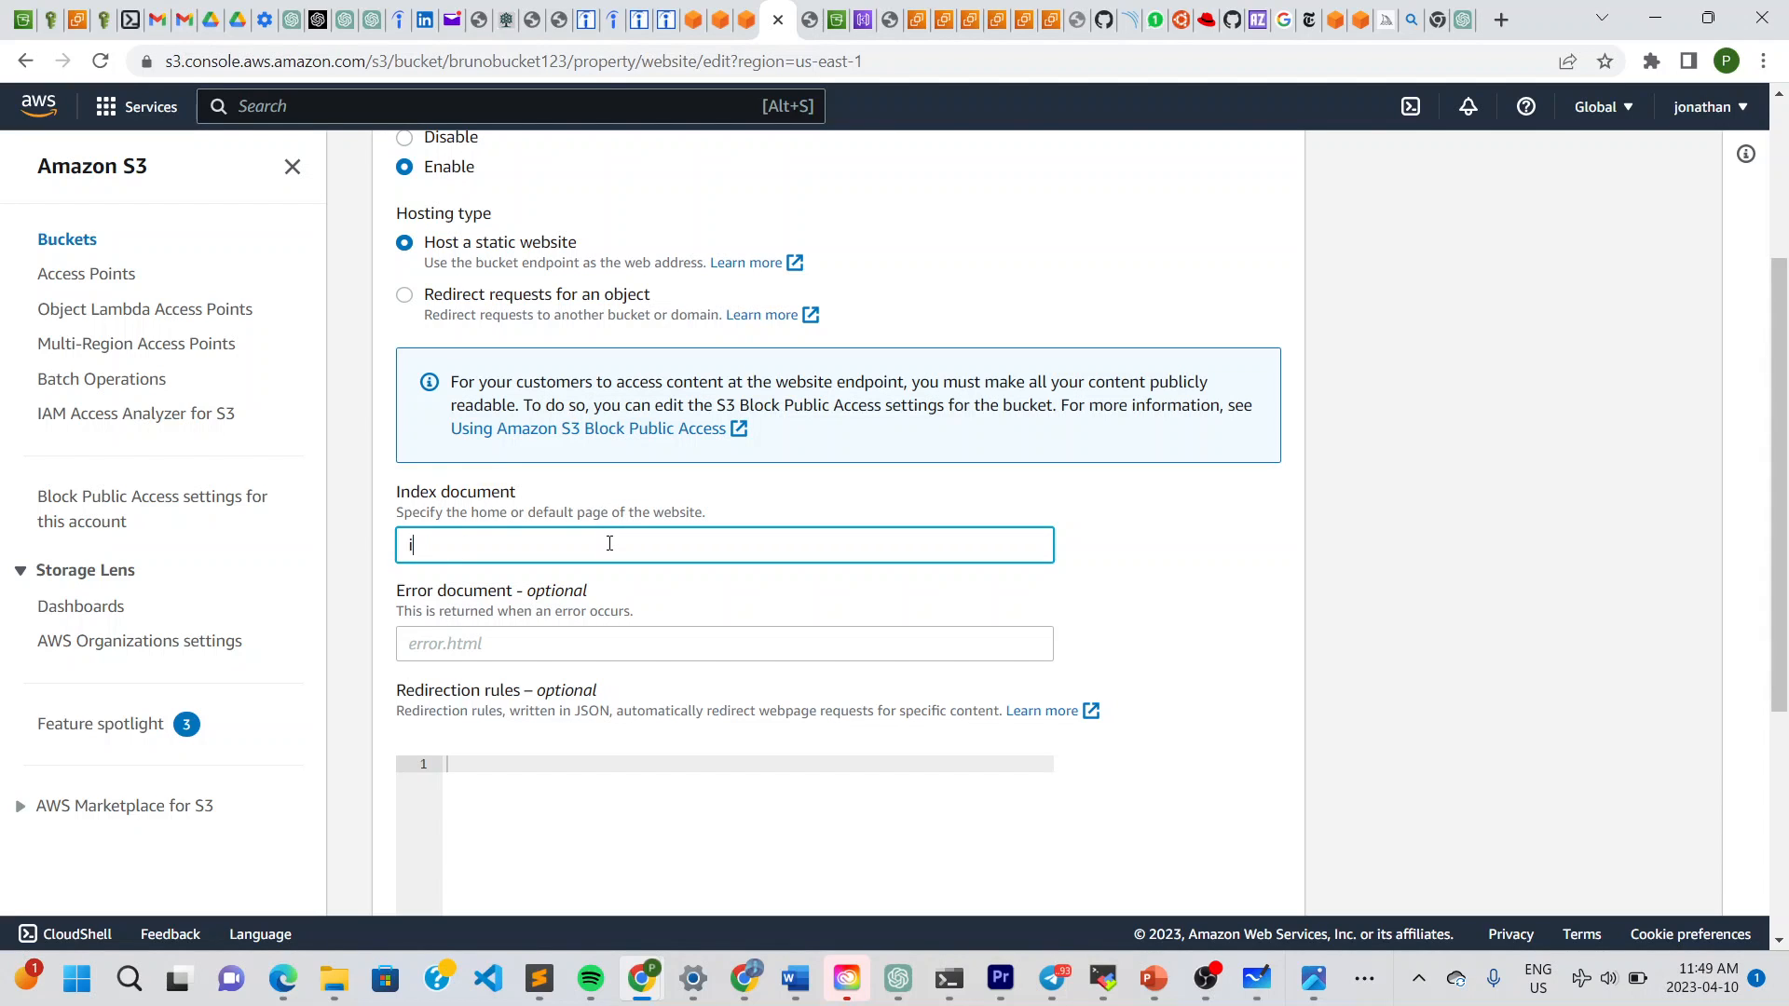
type("ndex.html")
left_click(389, 610)
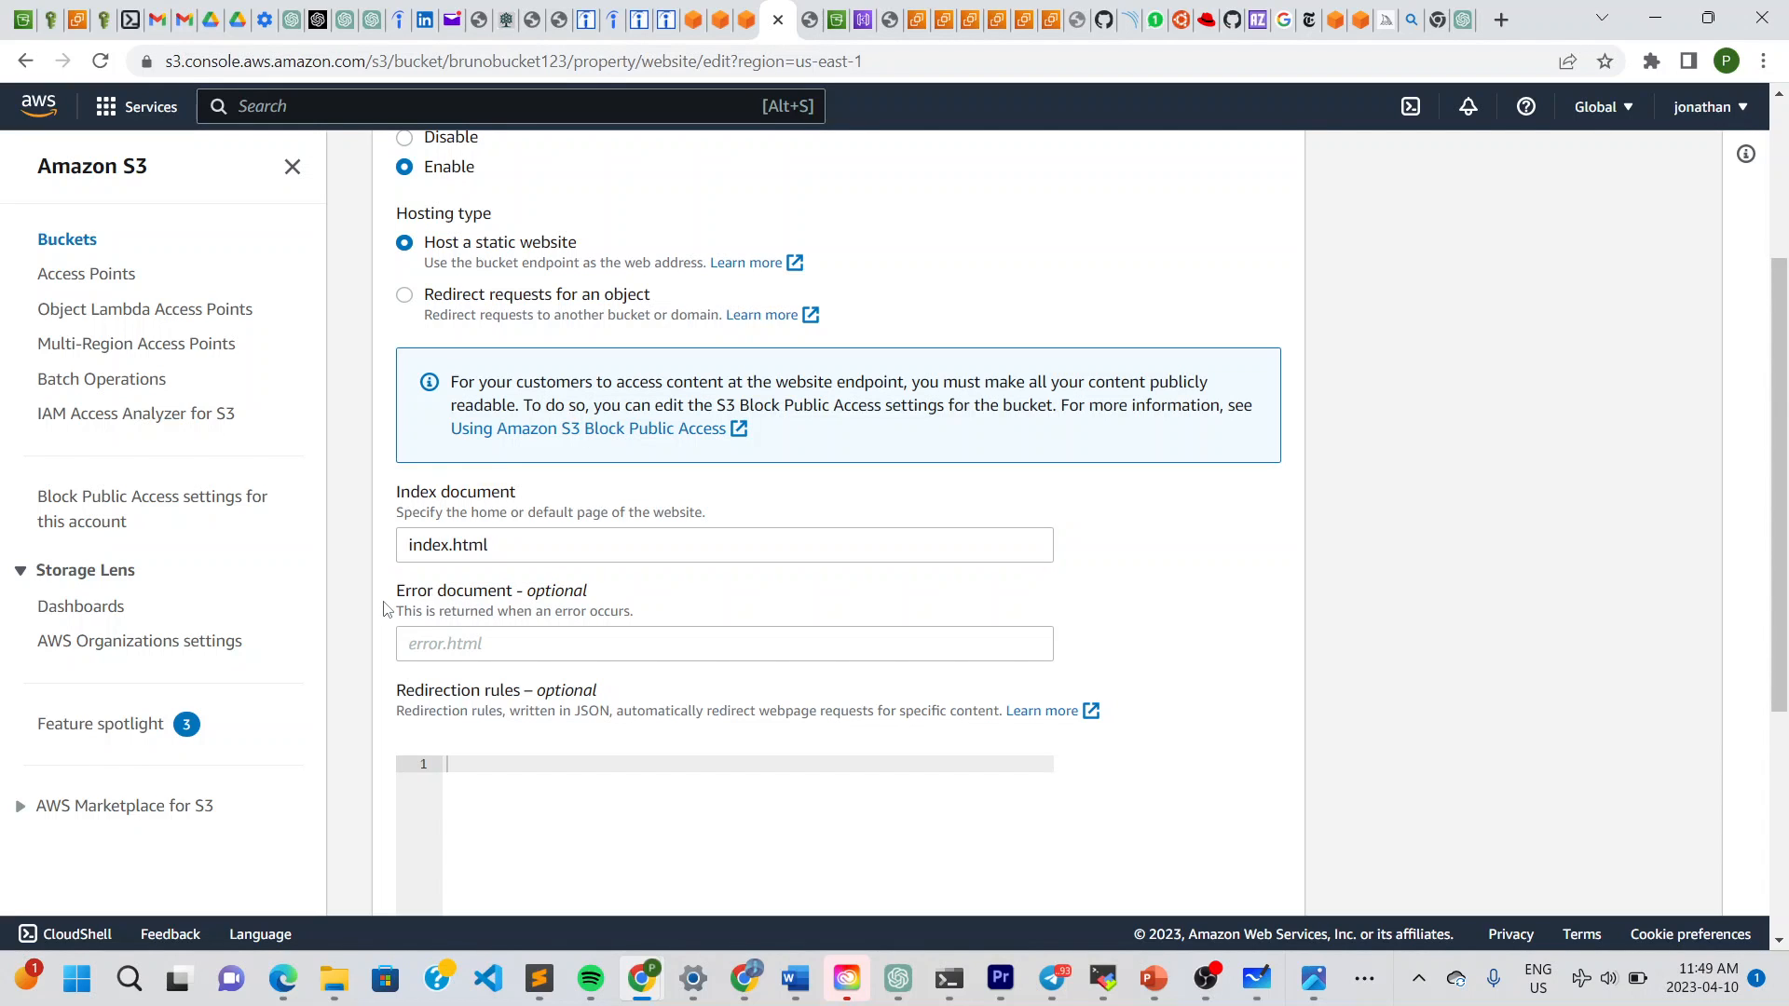
scroll(374, 641, "down", 2)
scroll(377, 649, "down", 3)
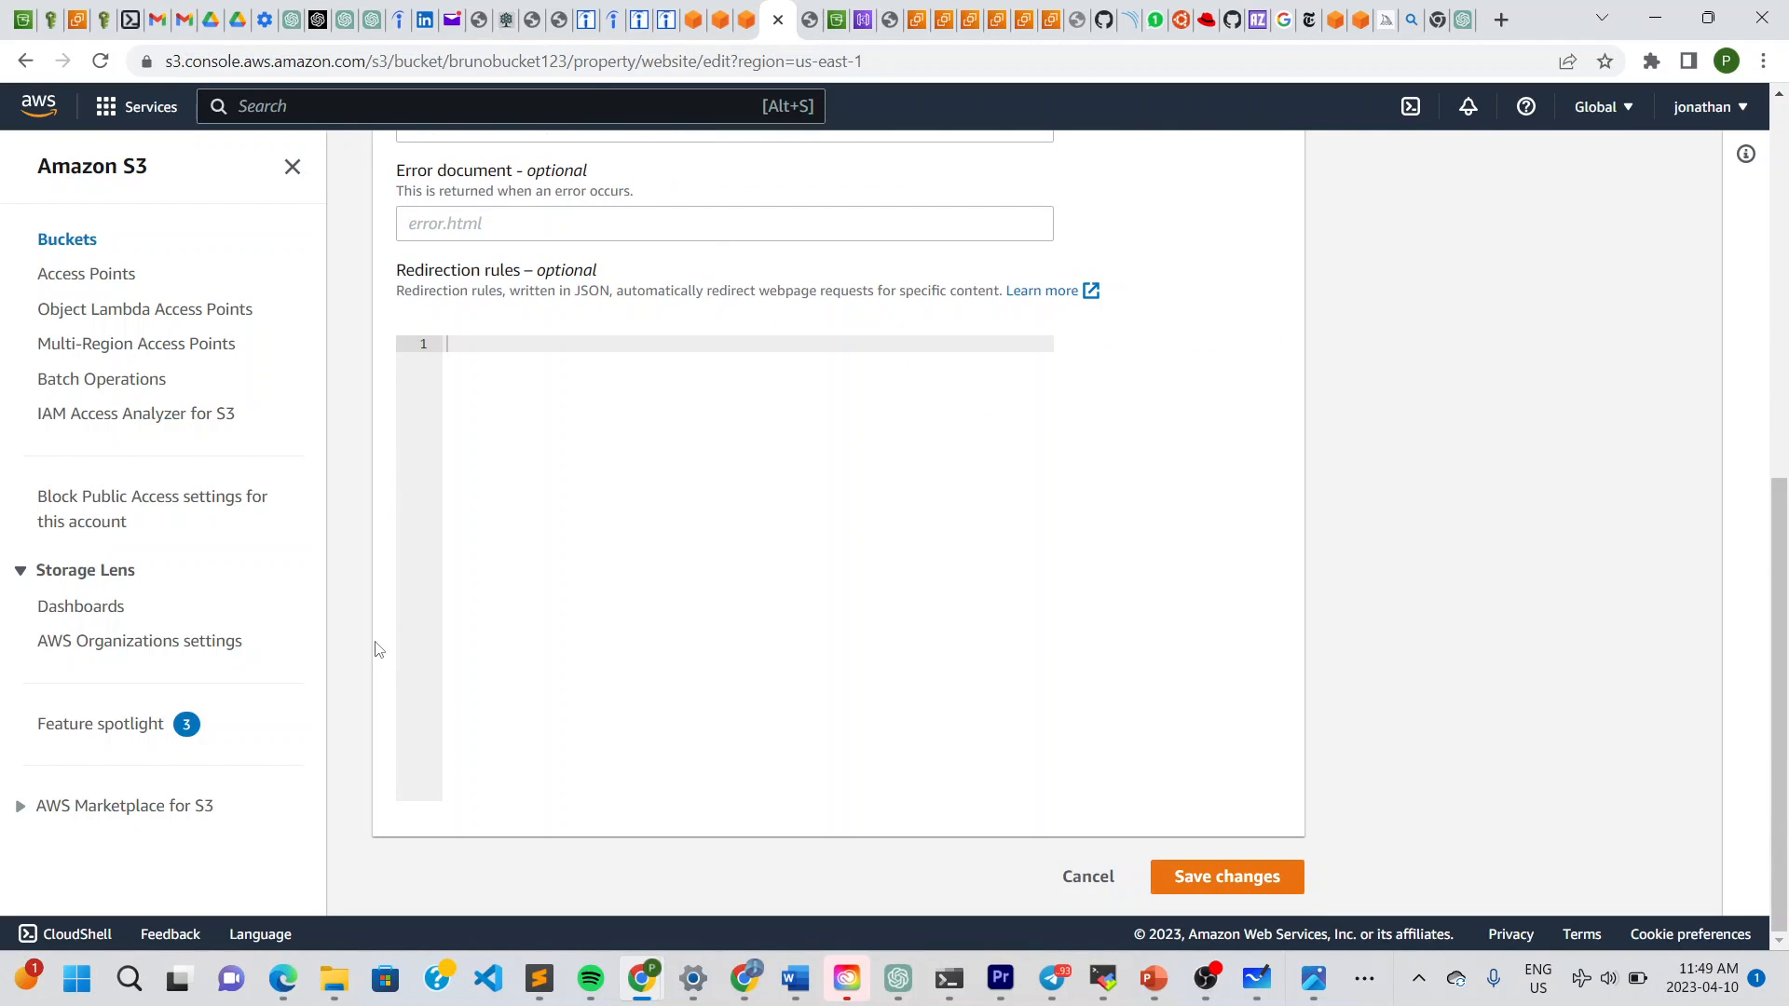
left_click(1225, 881)
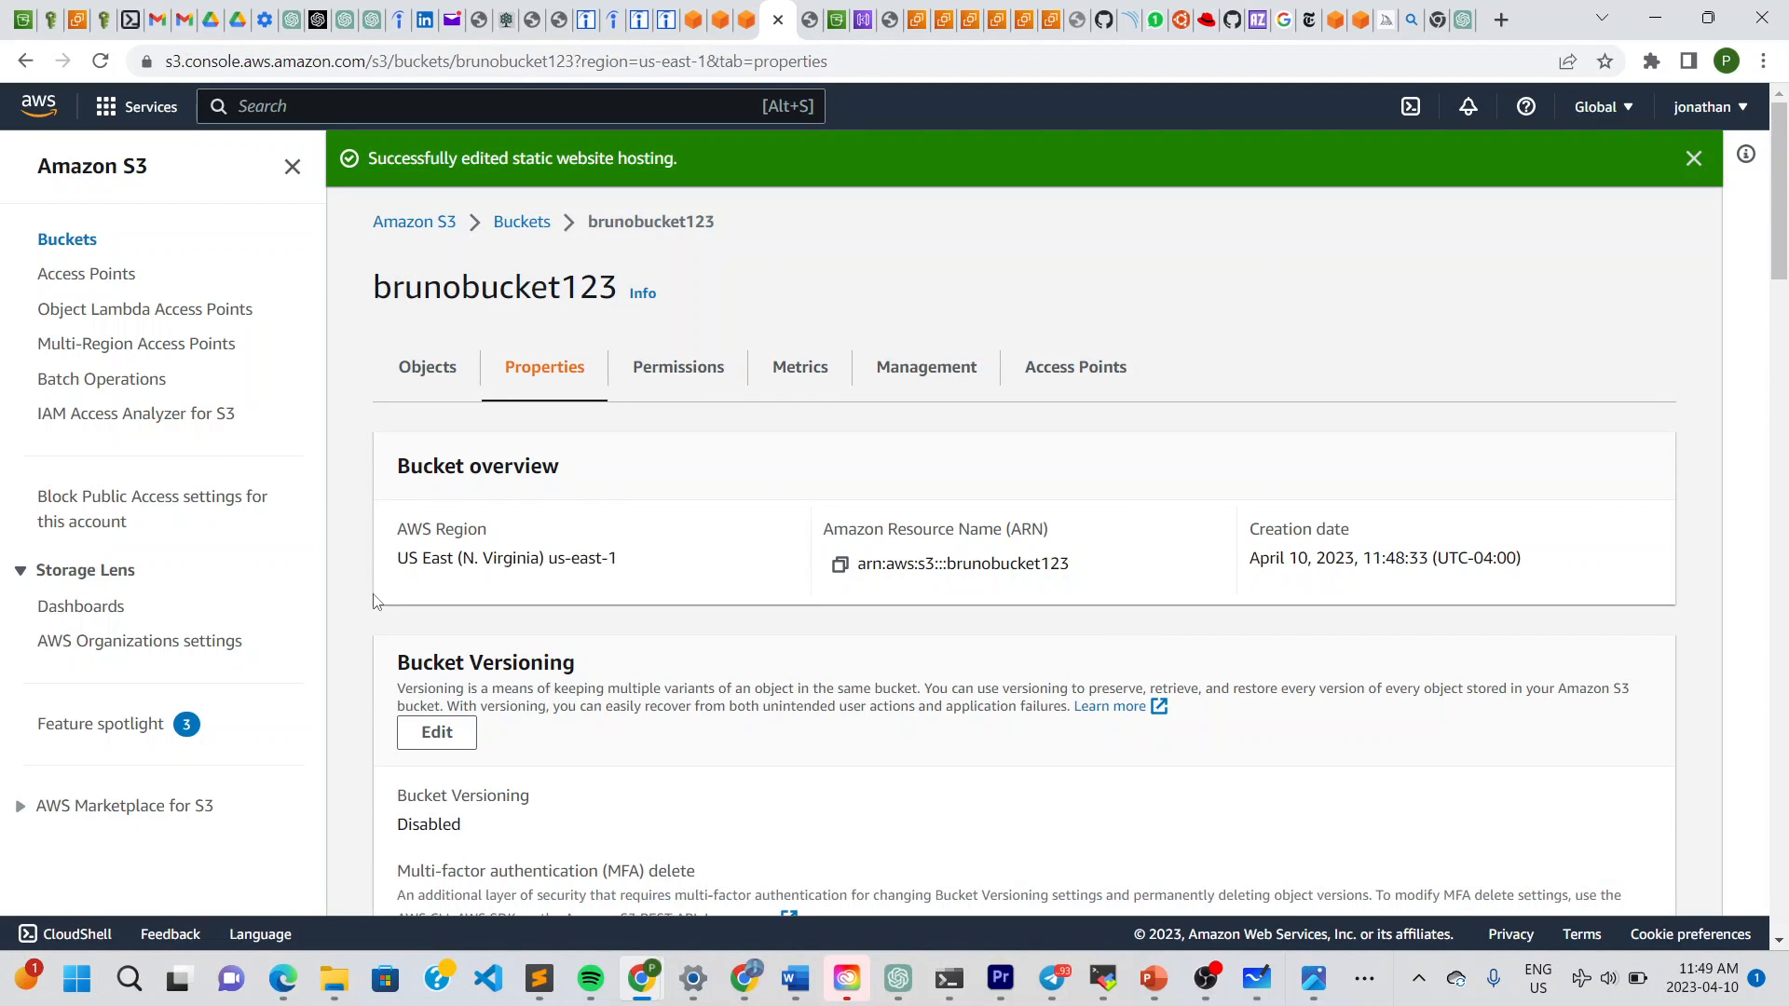
Find the bucket website endpoint in the static website hosting section and open it in a new browser tab.
scroll(366, 668, "down", 1)
scroll(366, 668, "down", 20)
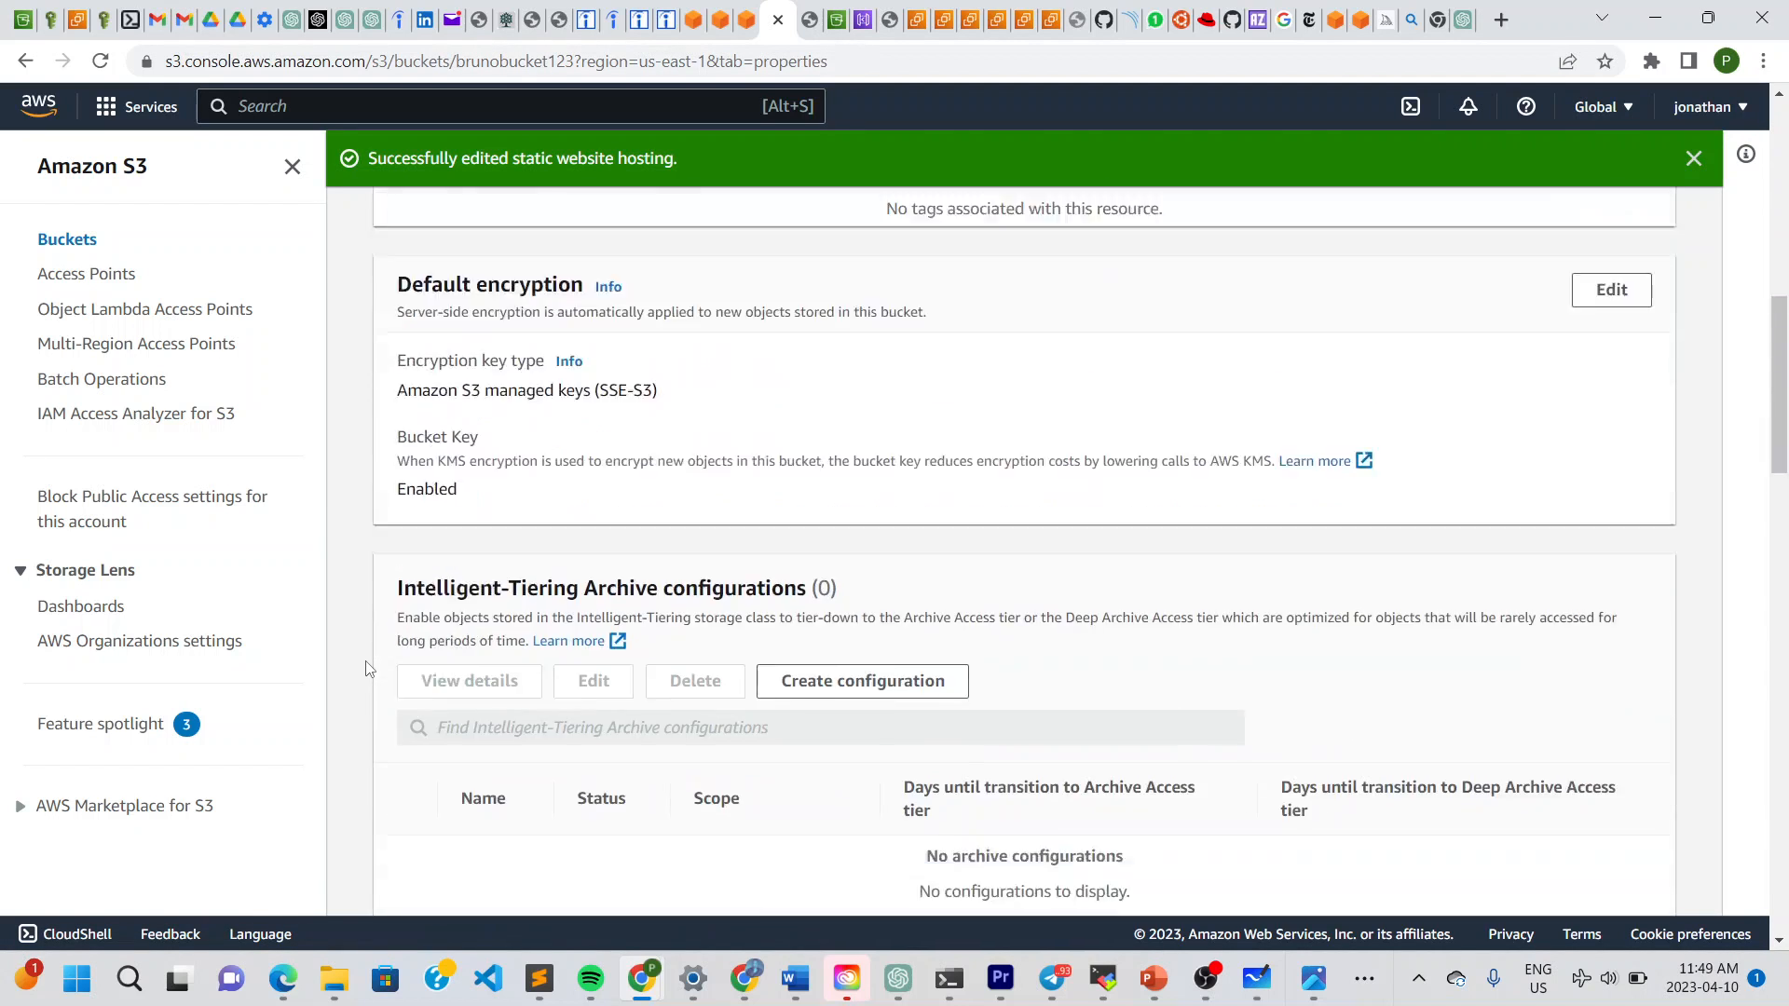
scroll(366, 668, "down", 10)
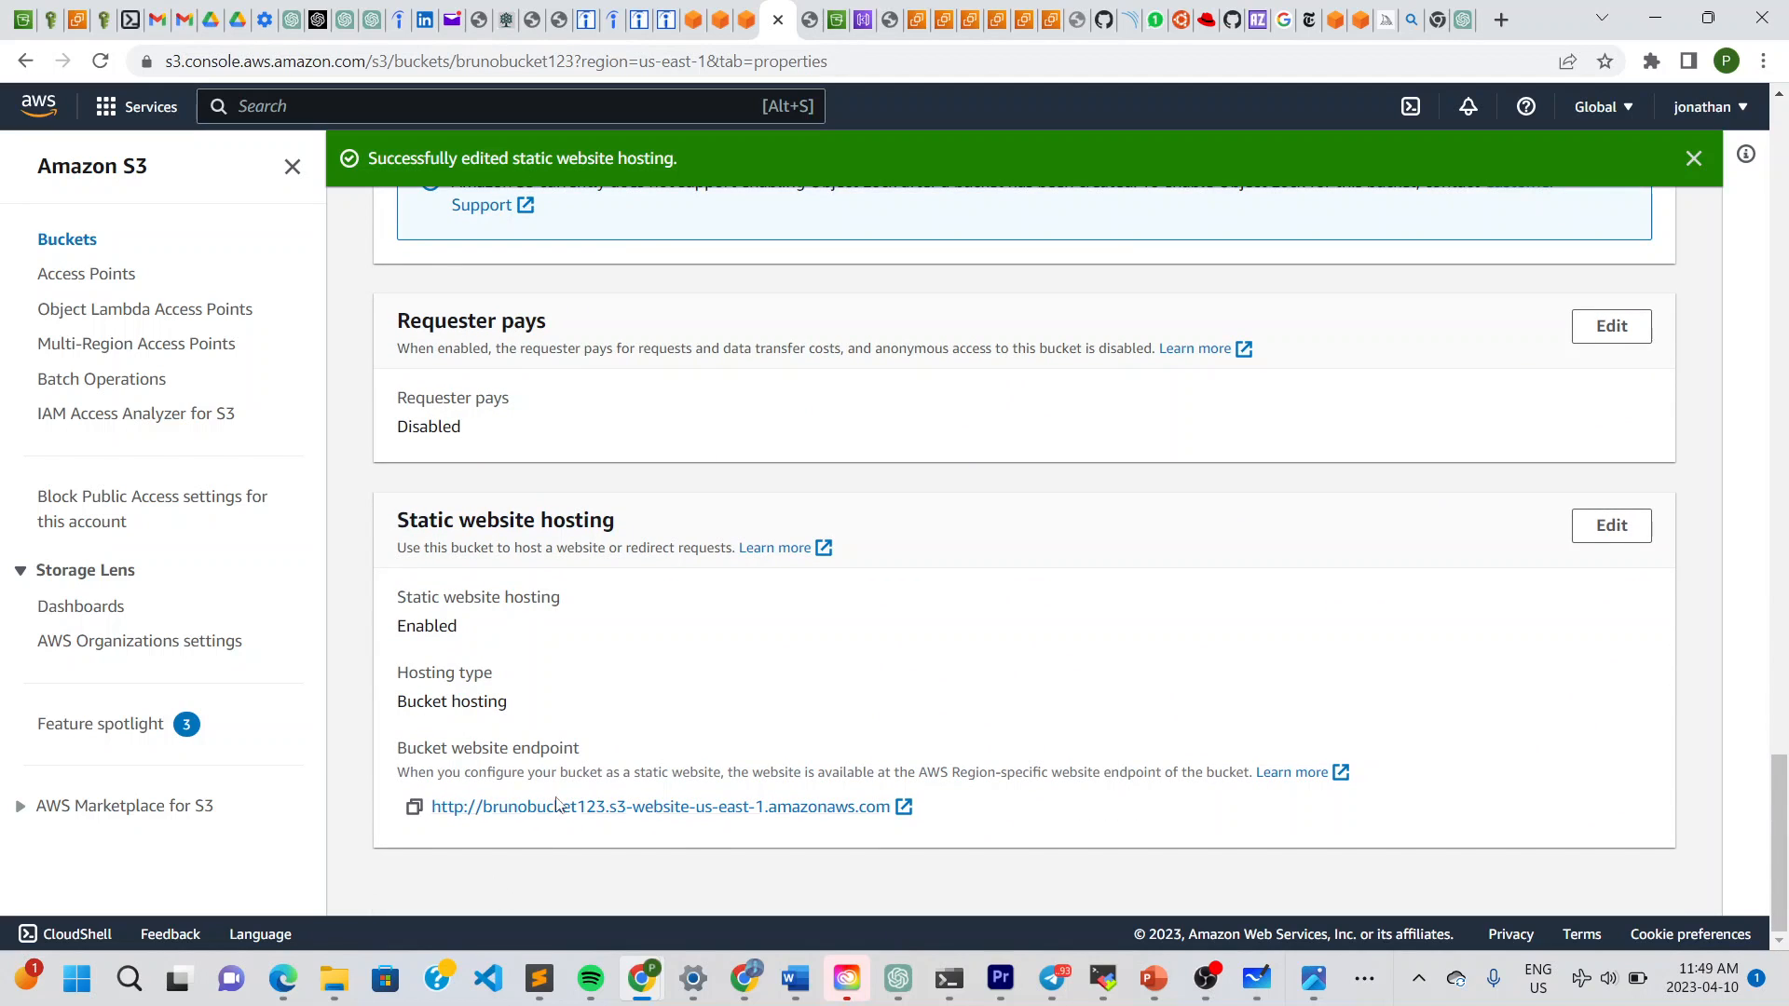
right_click(623, 816)
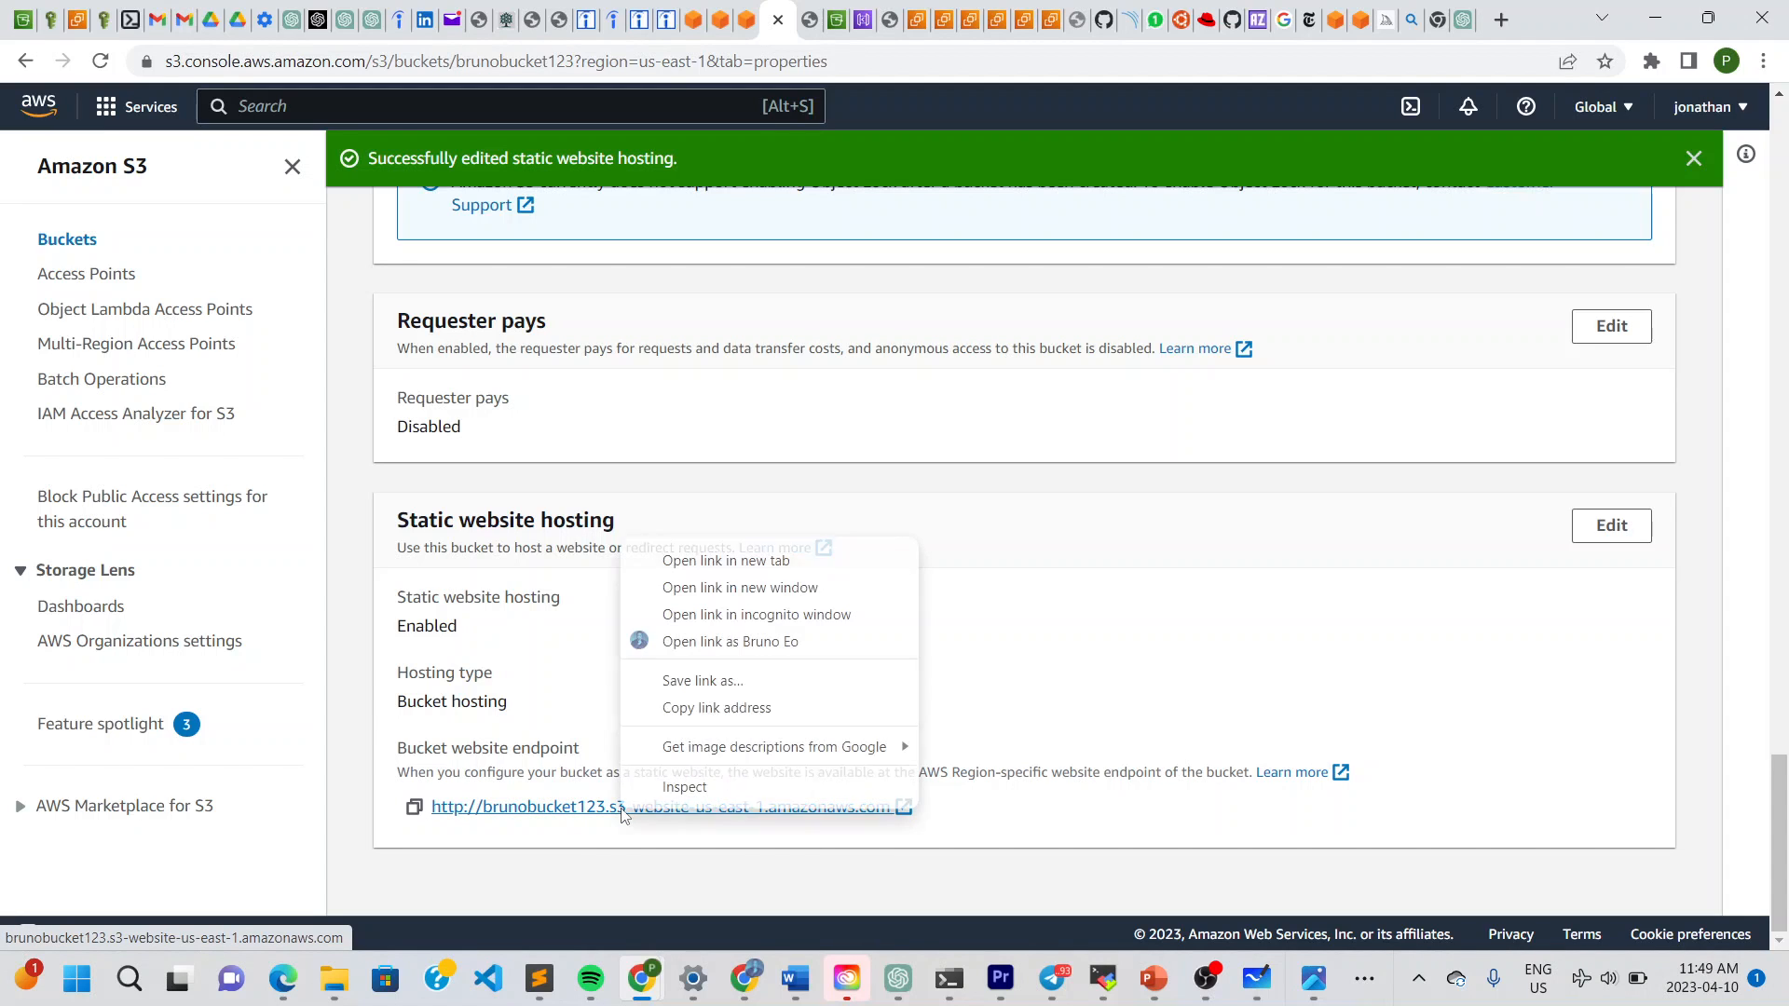
left_click(724, 562)
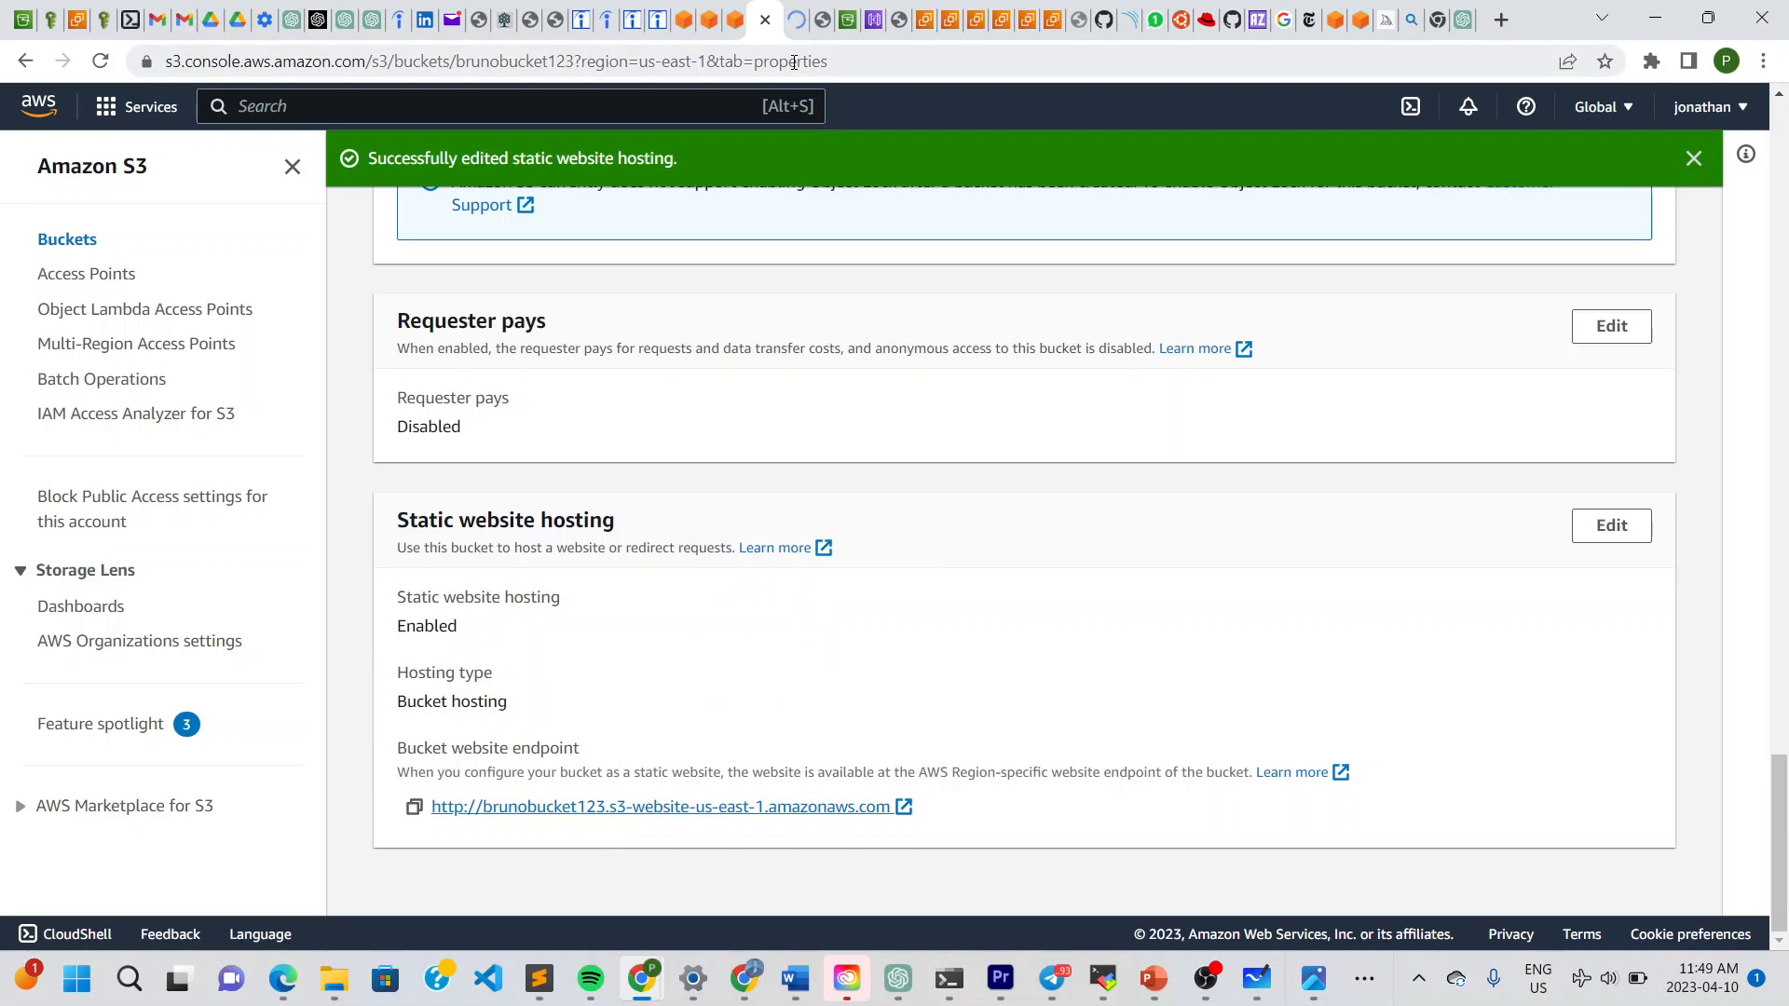
left_click(790, 28)
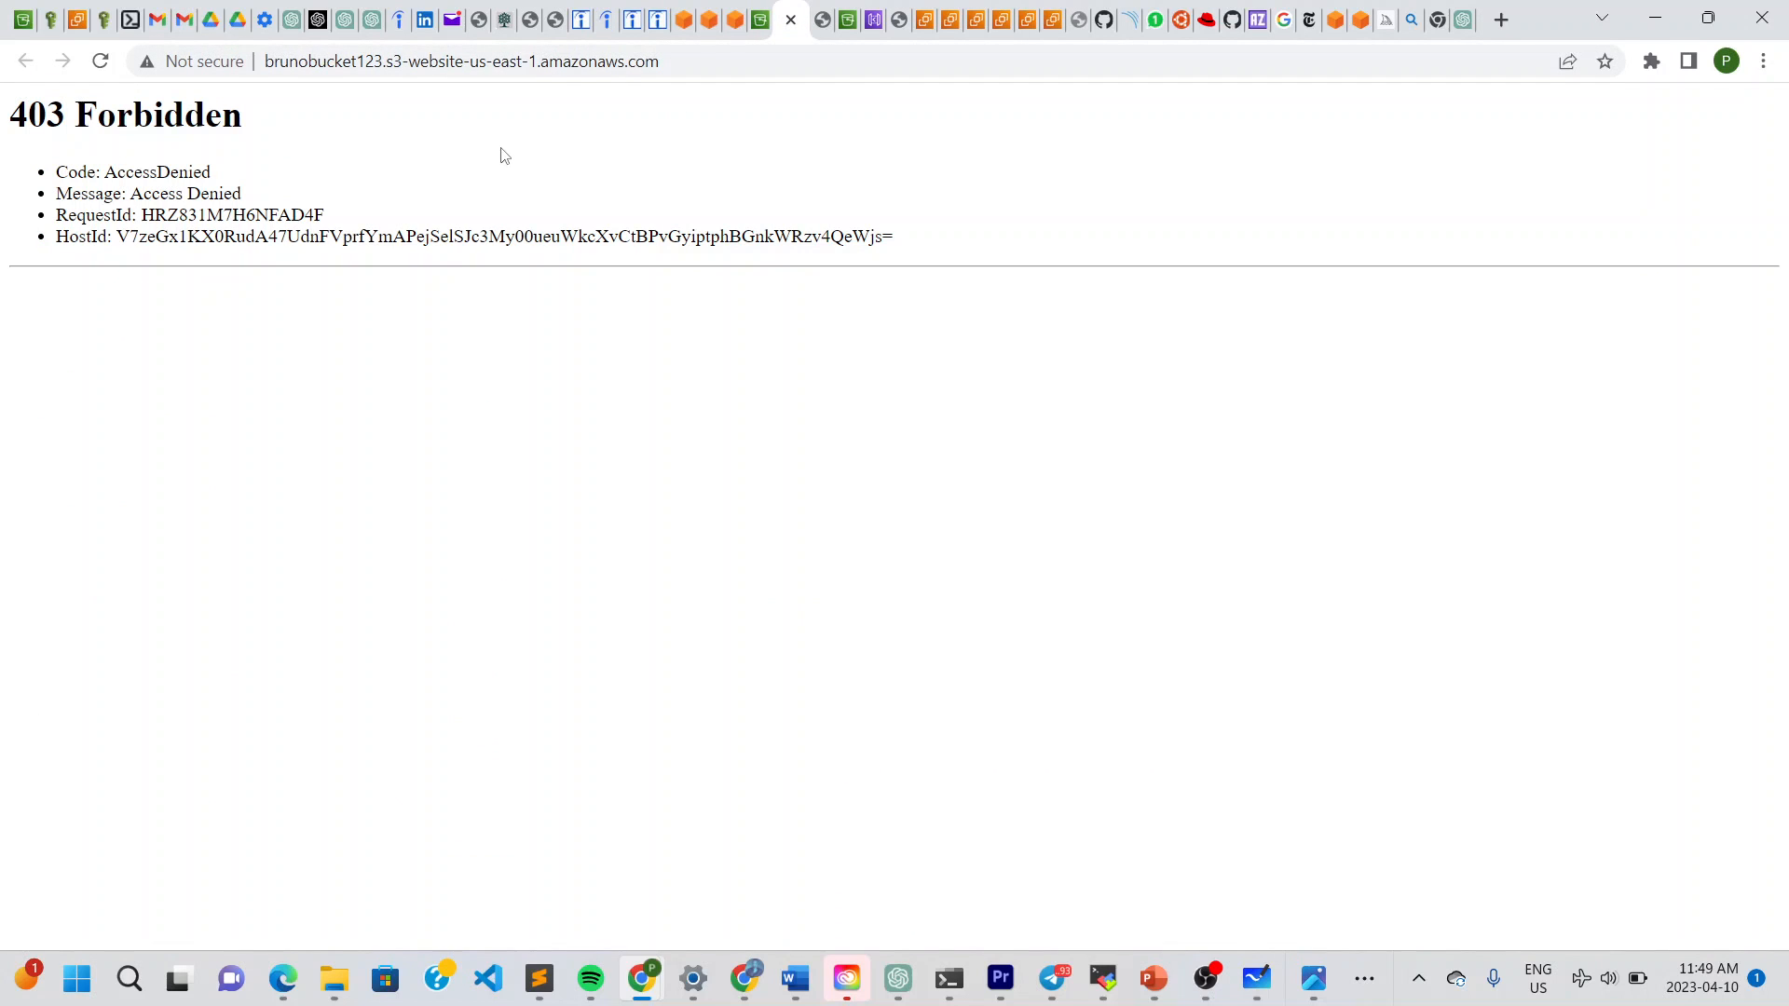
Return to the bucket's console page and look over its properties again.
left_click(760, 31)
scroll(438, 477, "up", 15)
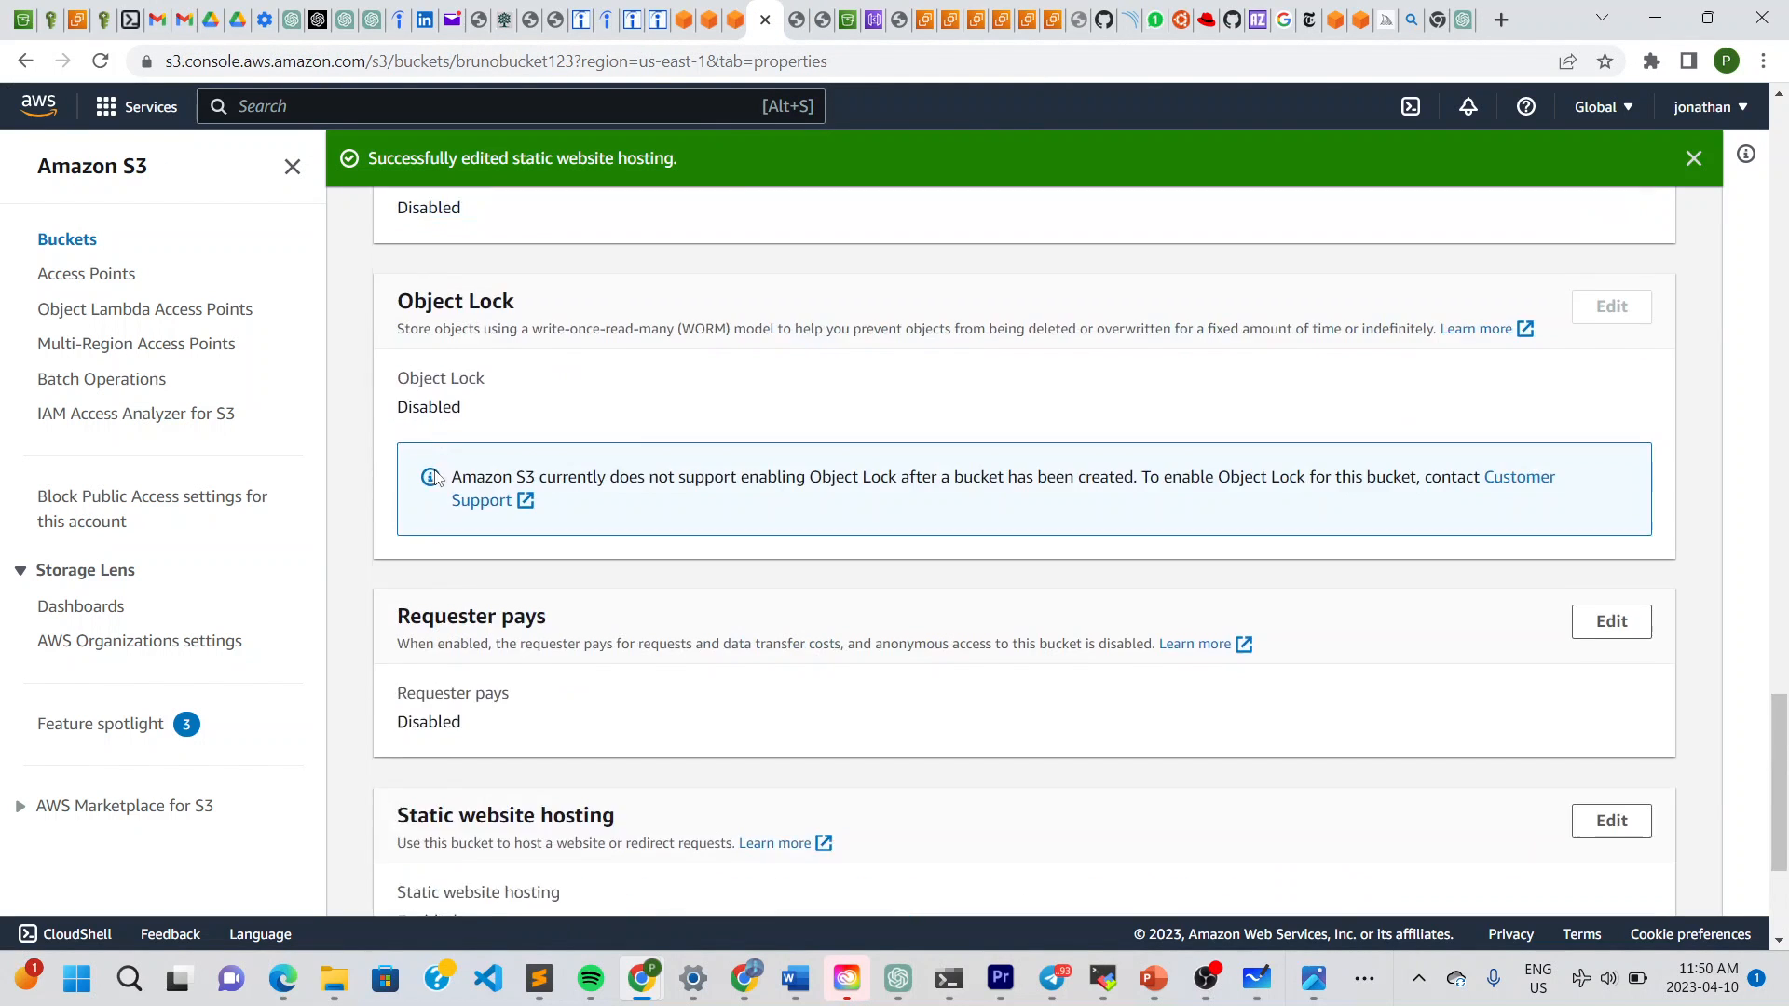
scroll(438, 477, "up", 10)
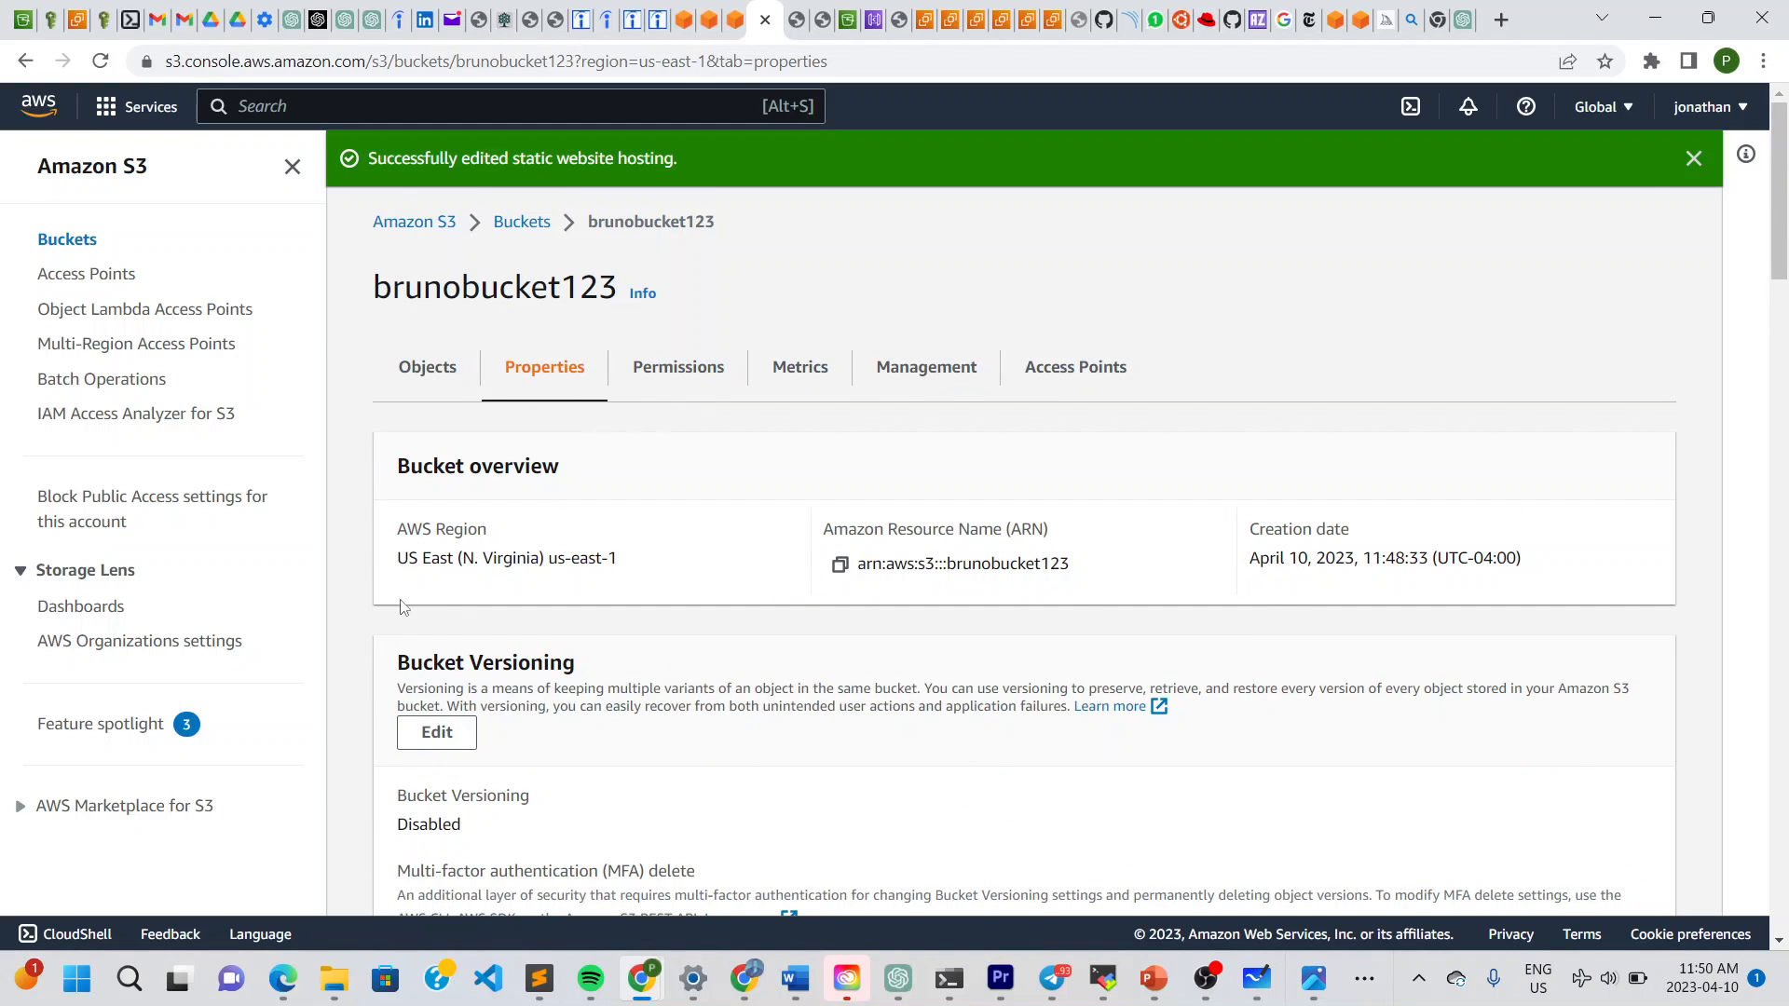
scroll(369, 445, "down", 2)
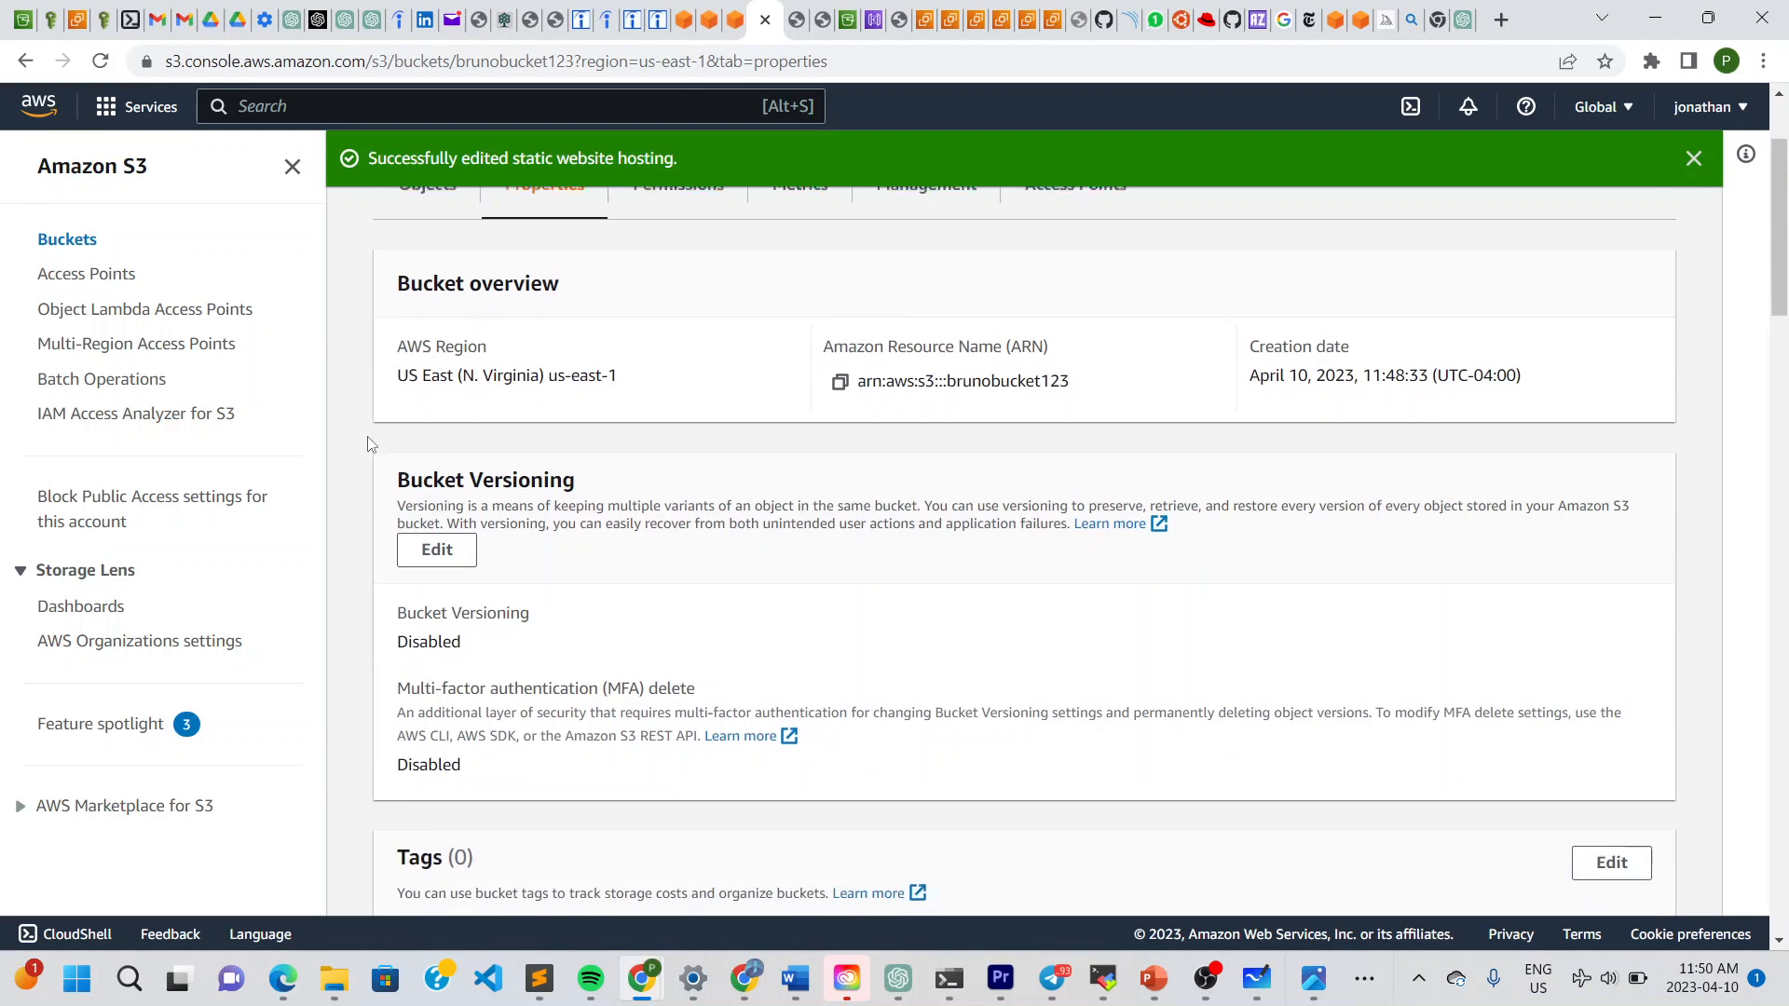
scroll(368, 445, "down", 7)
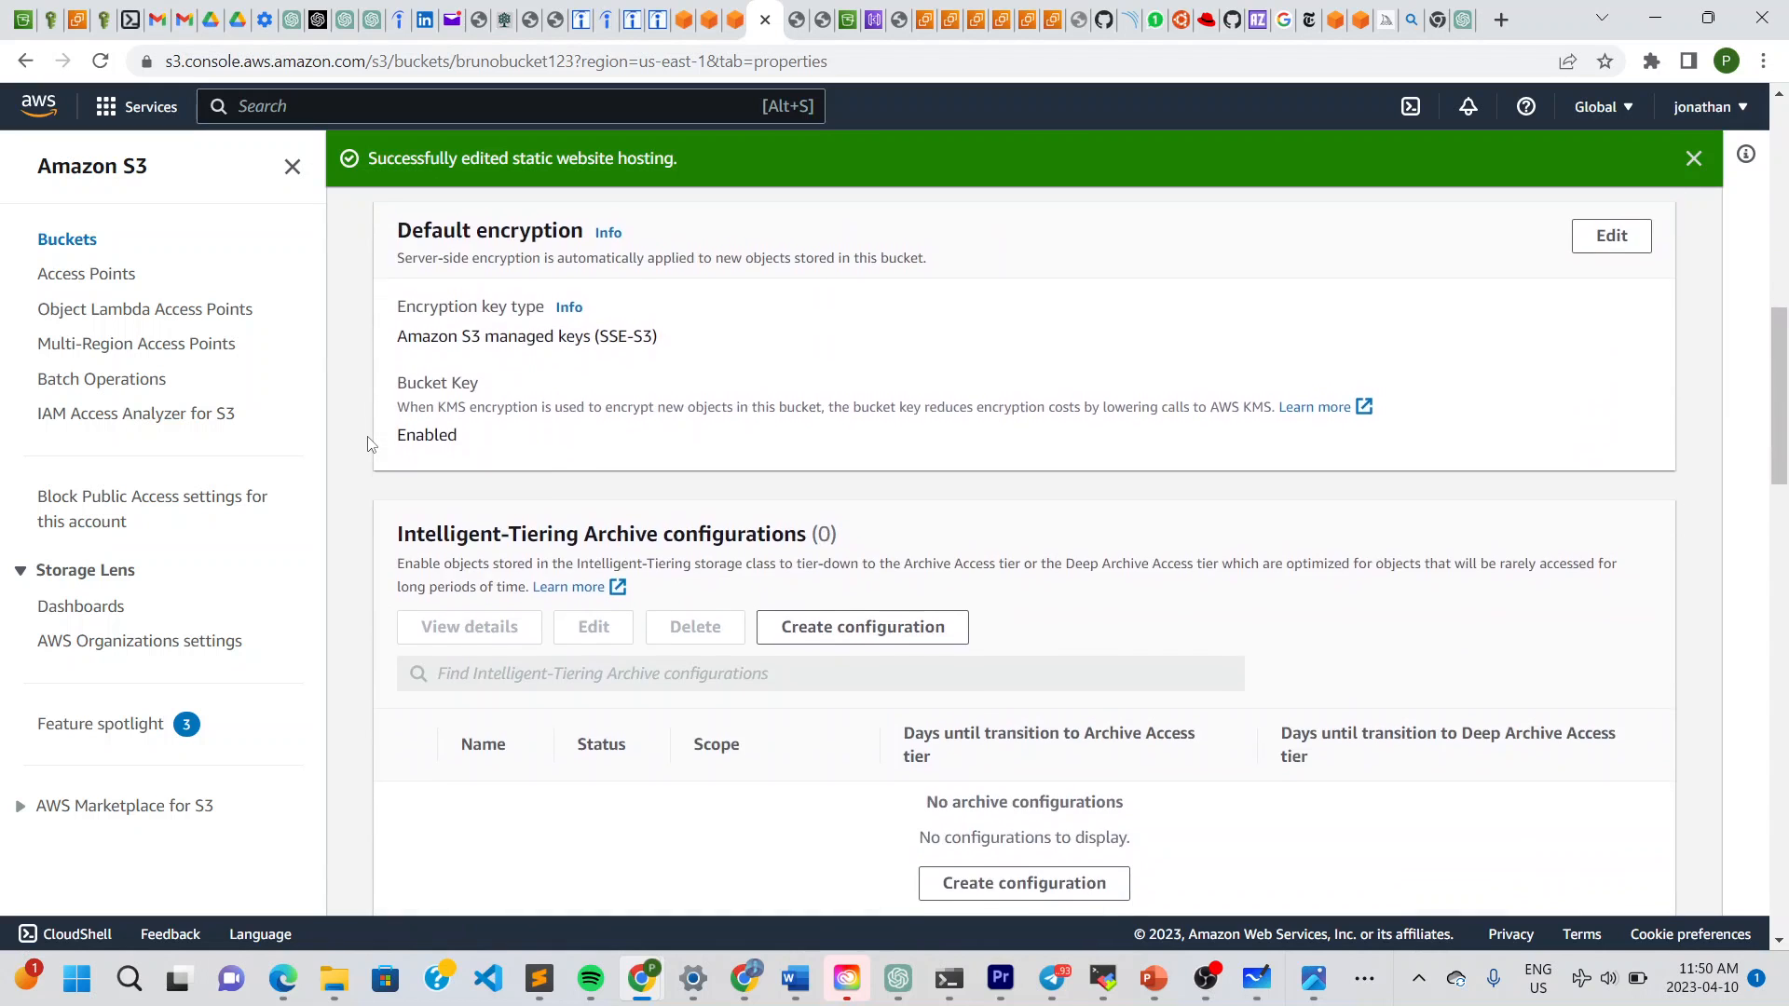
scroll(369, 444, "up", 9)
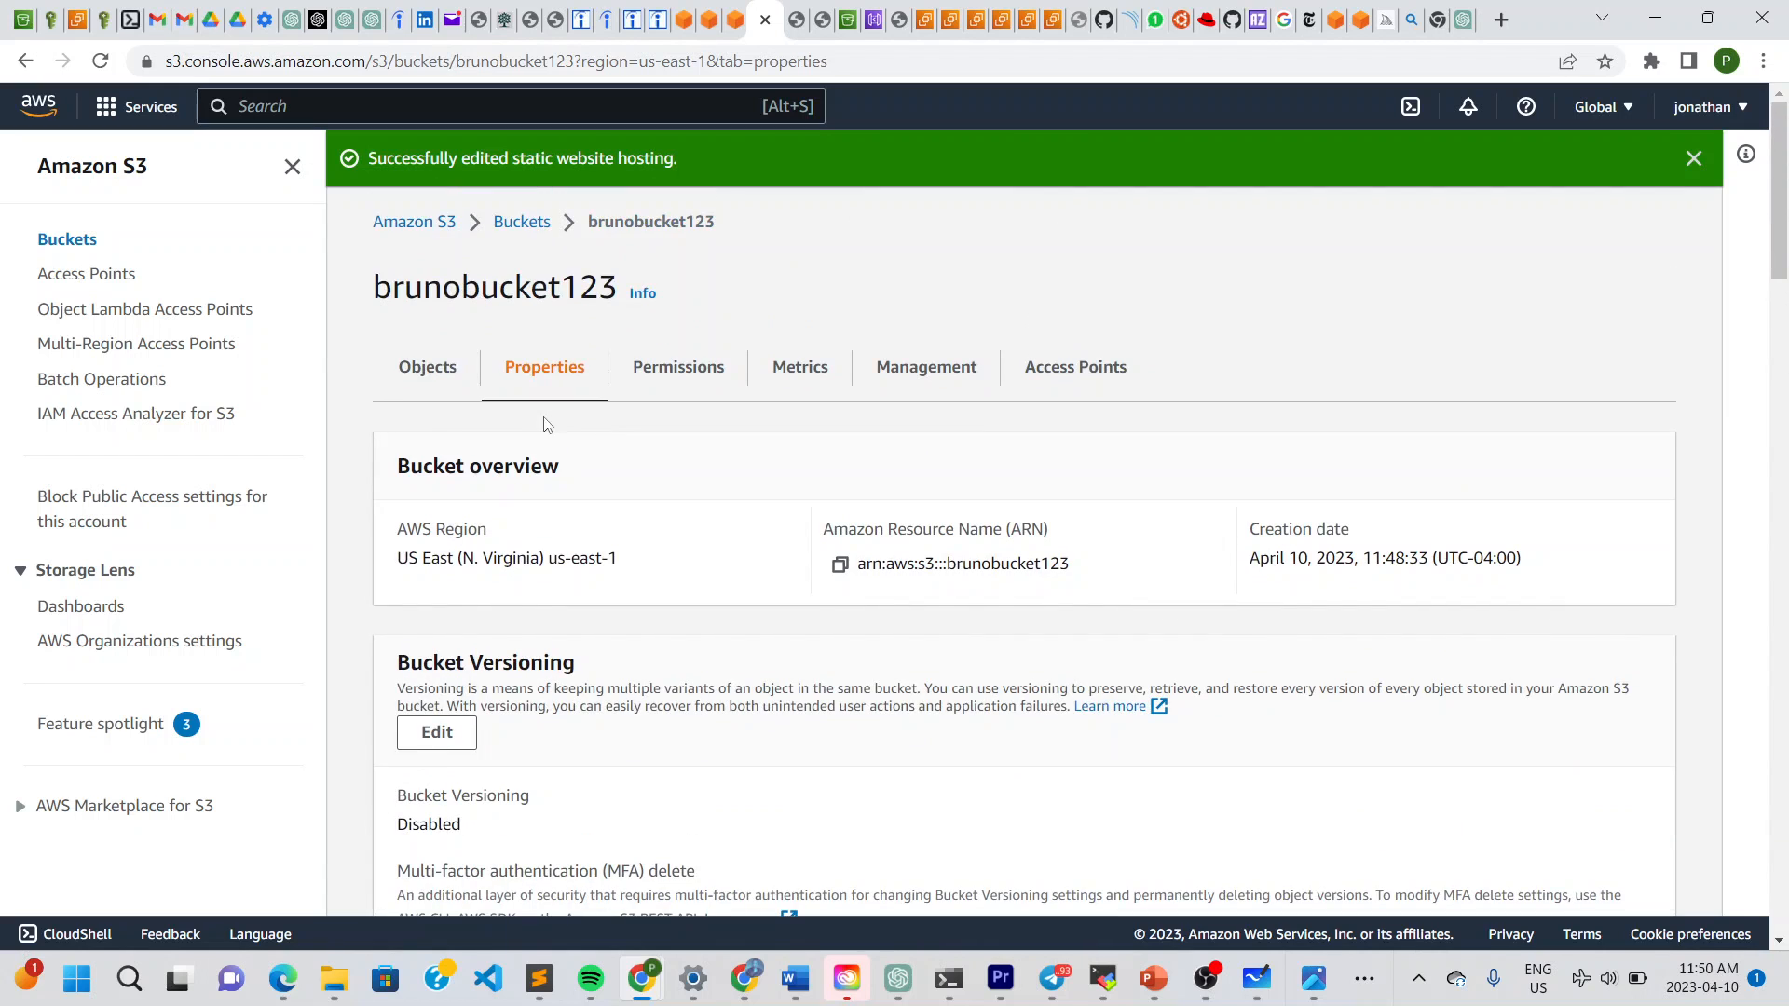
Turn off Block all public access in the bucket's permissions, save the change and approve it by entering confirm.
left_click(679, 372)
scroll(369, 660, "down", 2)
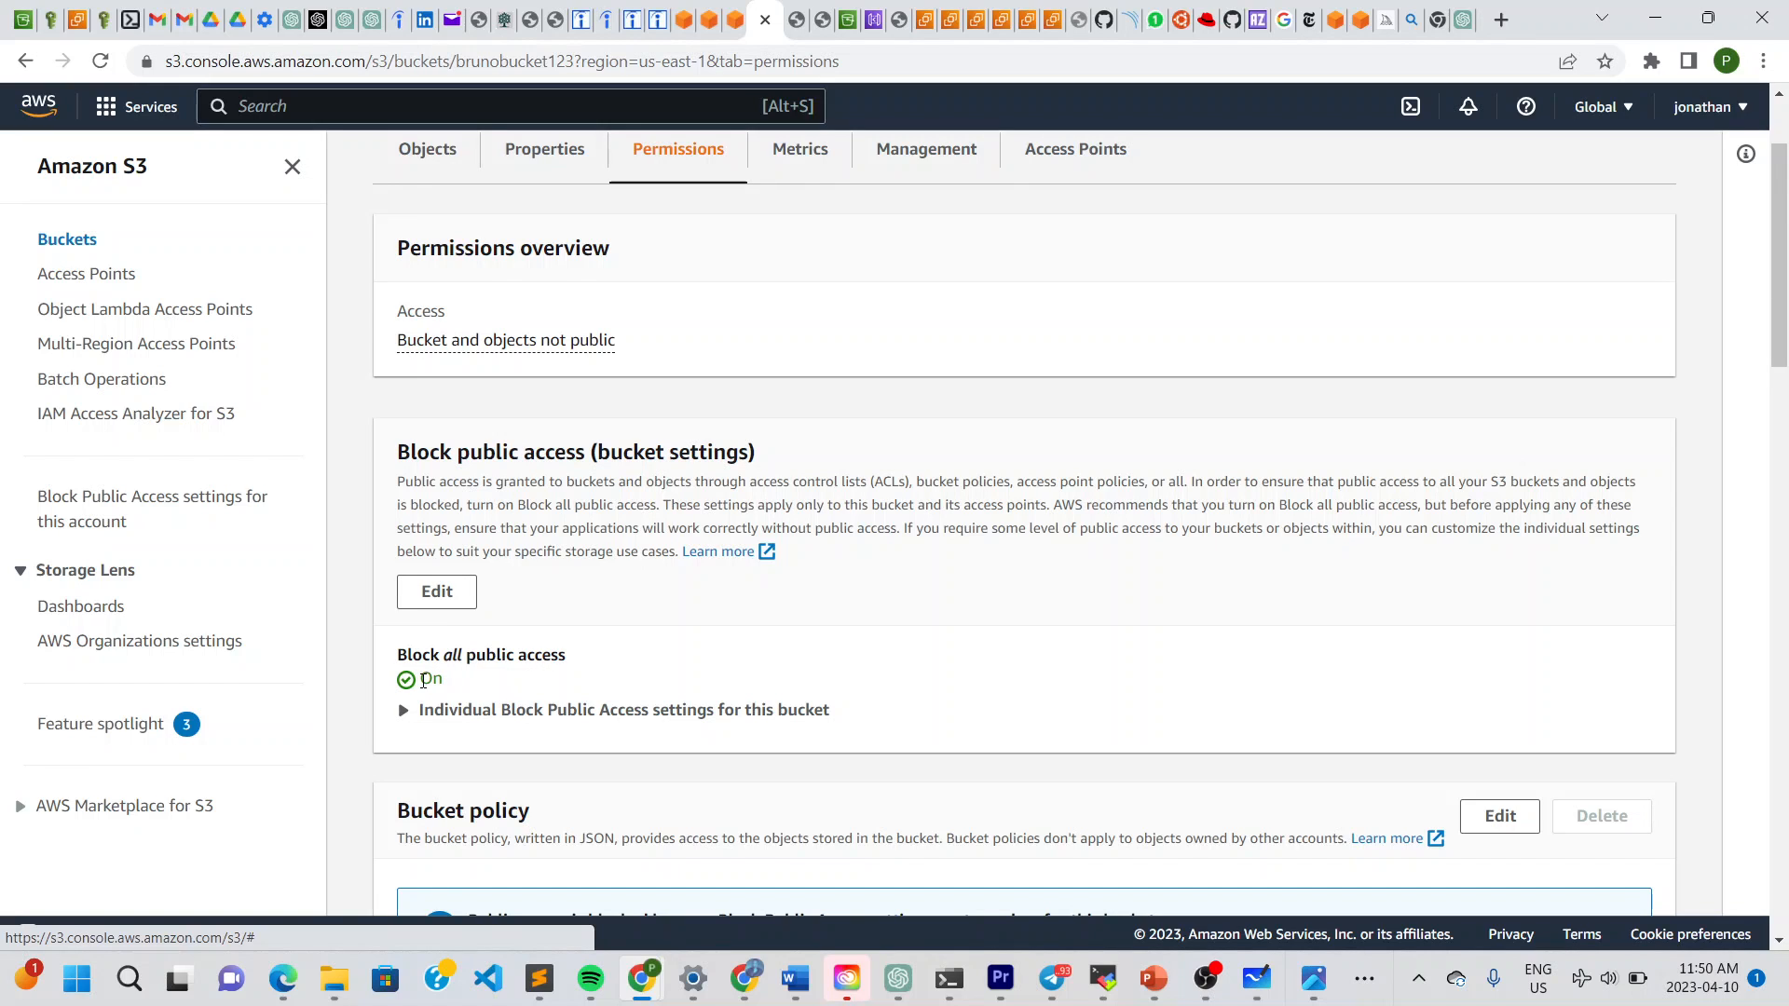
left_click(435, 604)
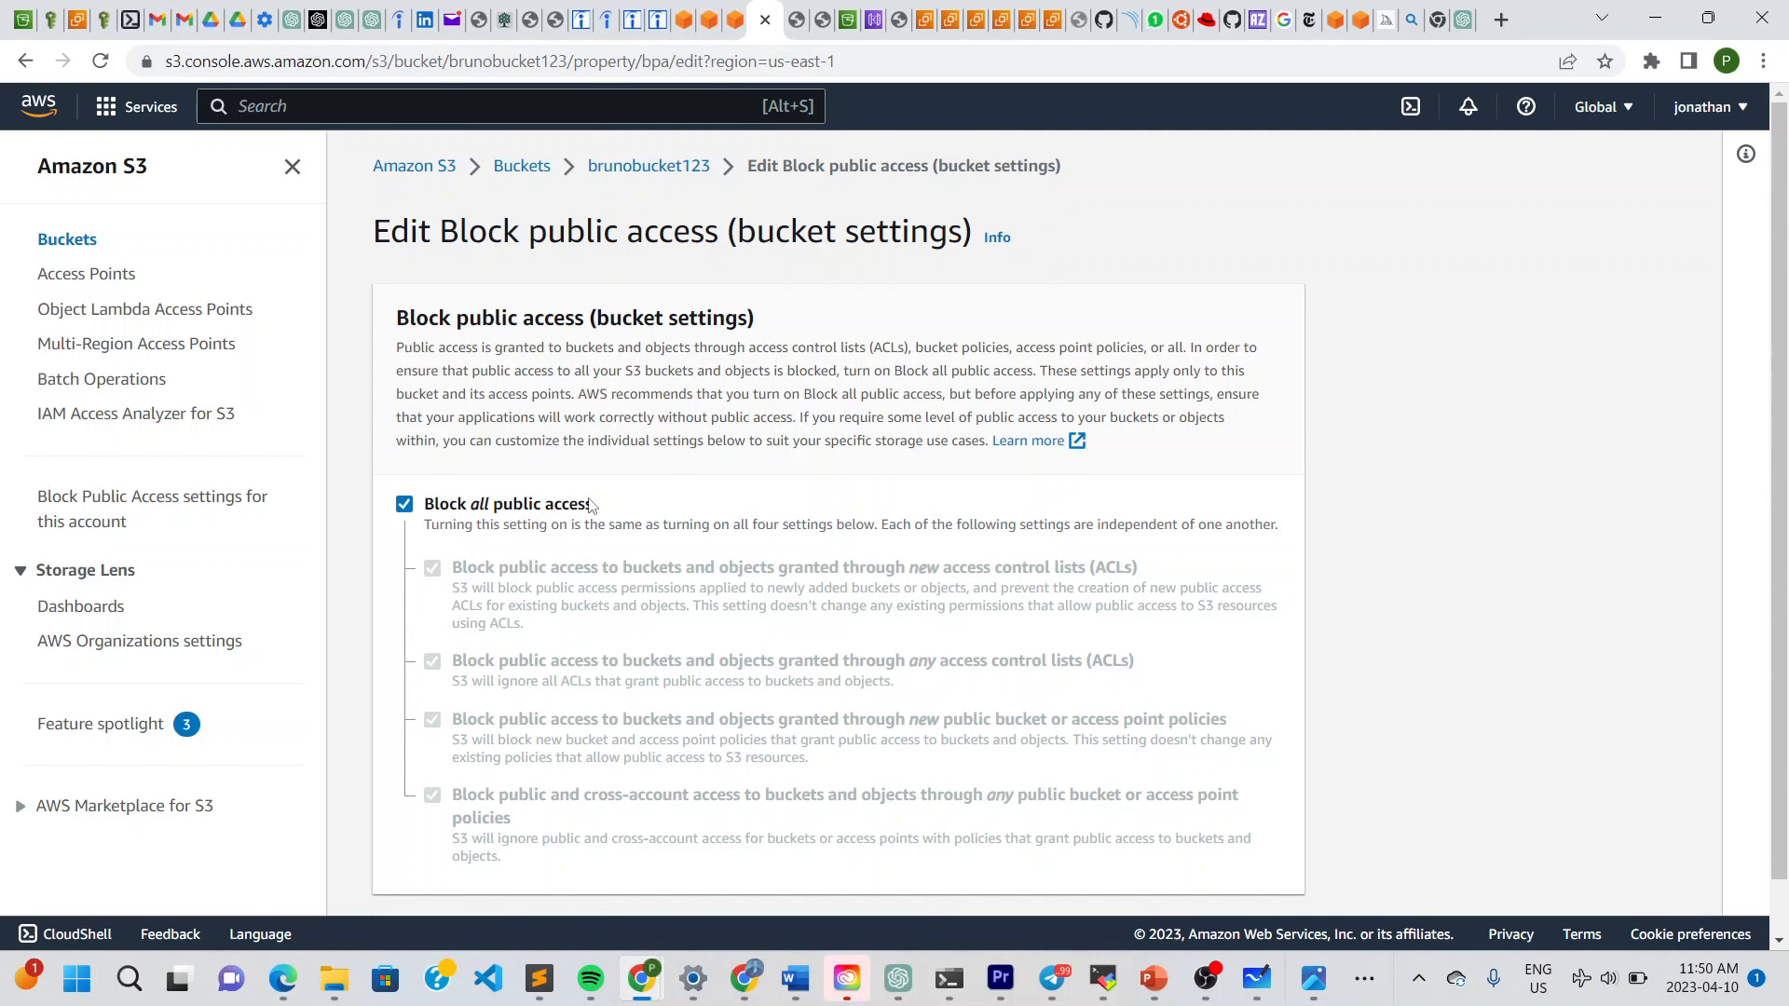
left_click(405, 504)
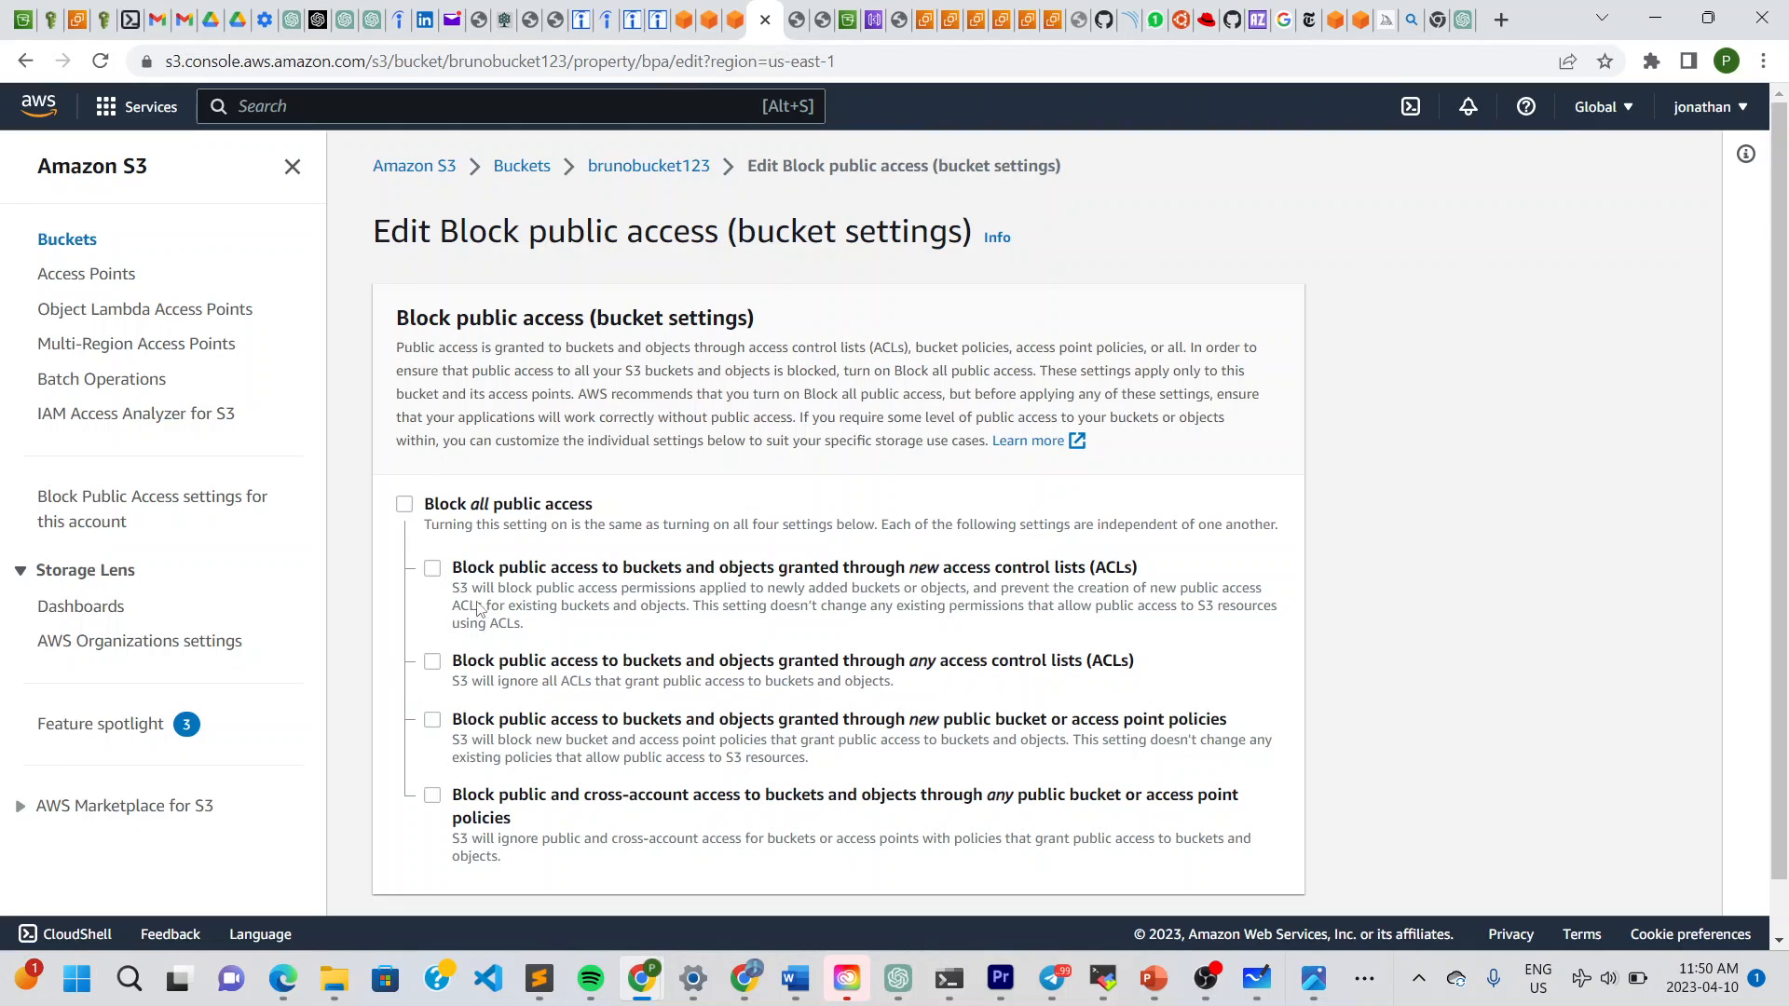
scroll(553, 750, "down", 1)
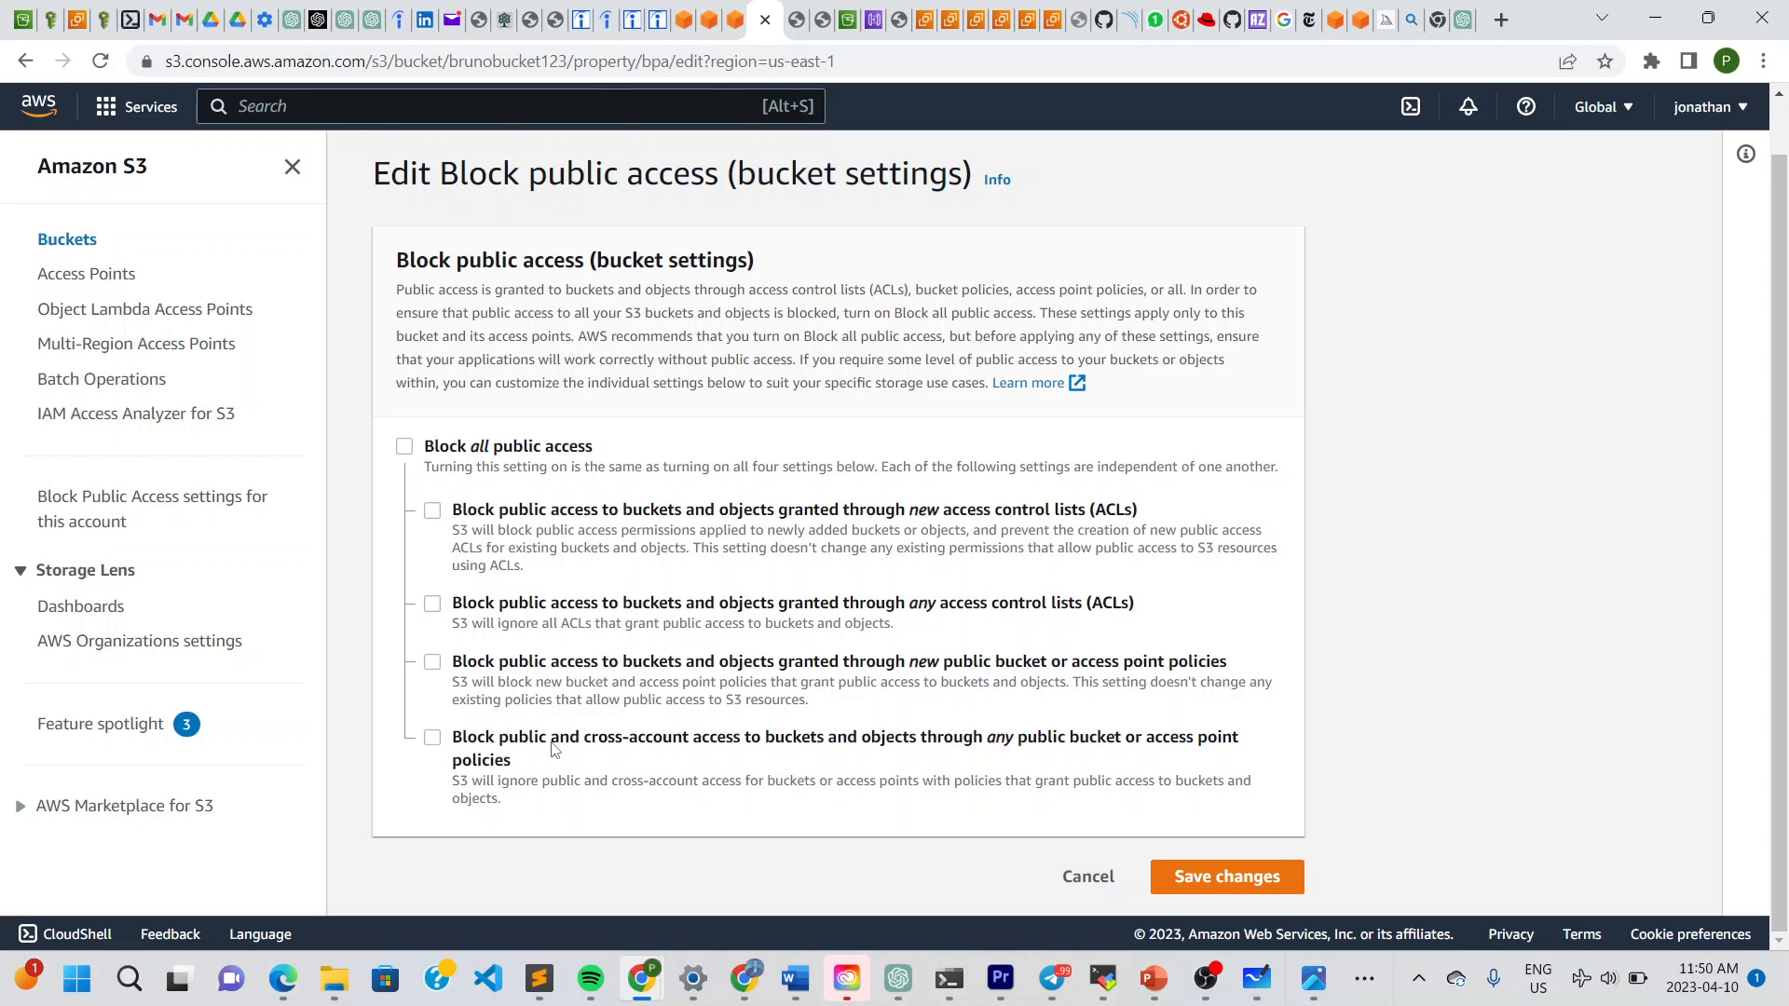
left_click(1209, 880)
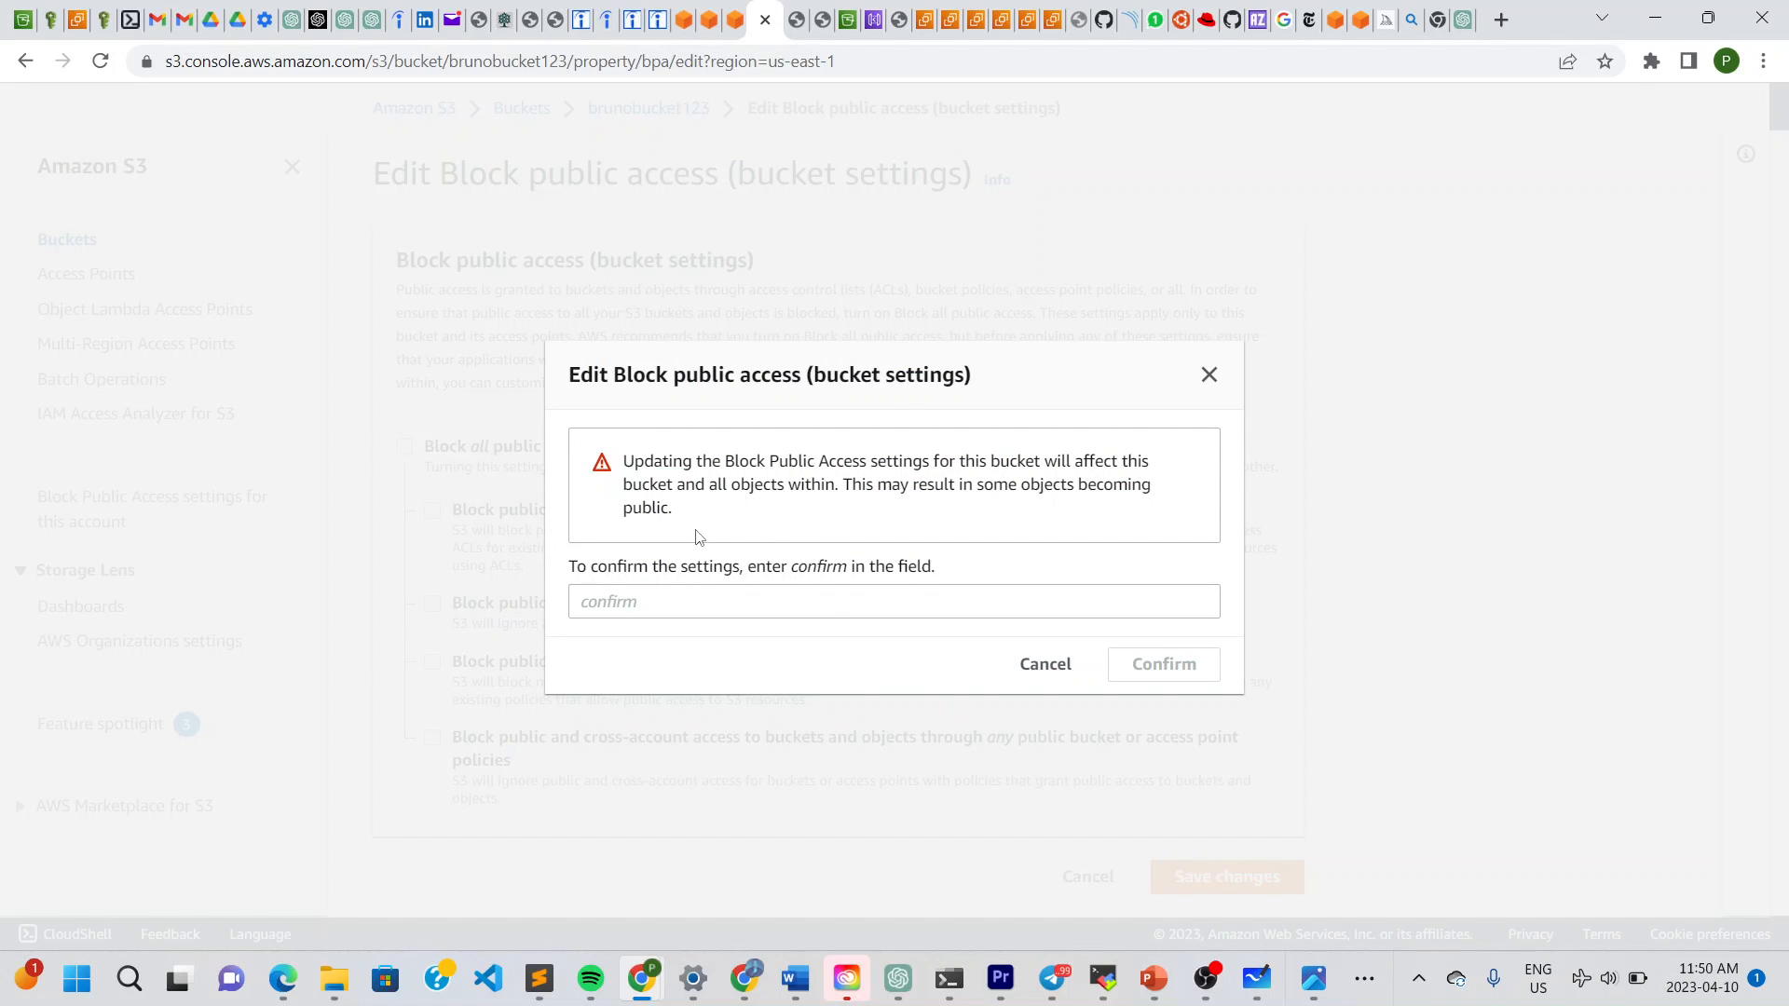
left_click(722, 598)
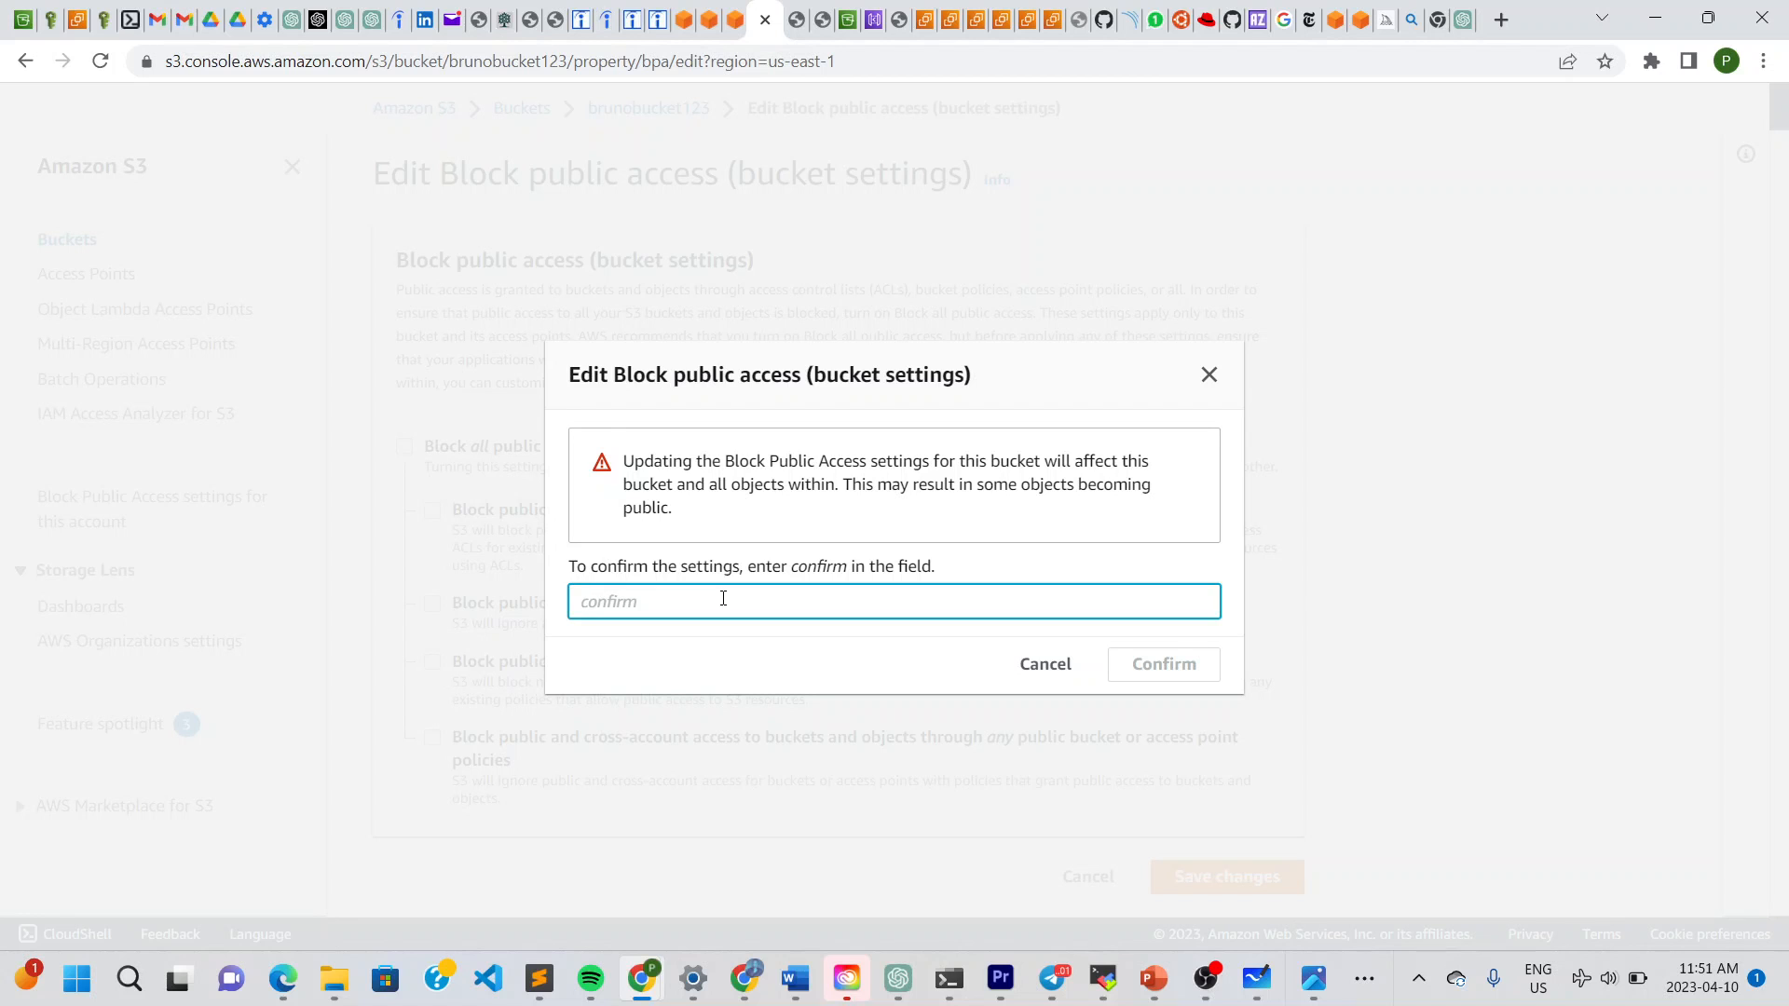
type("confirm")
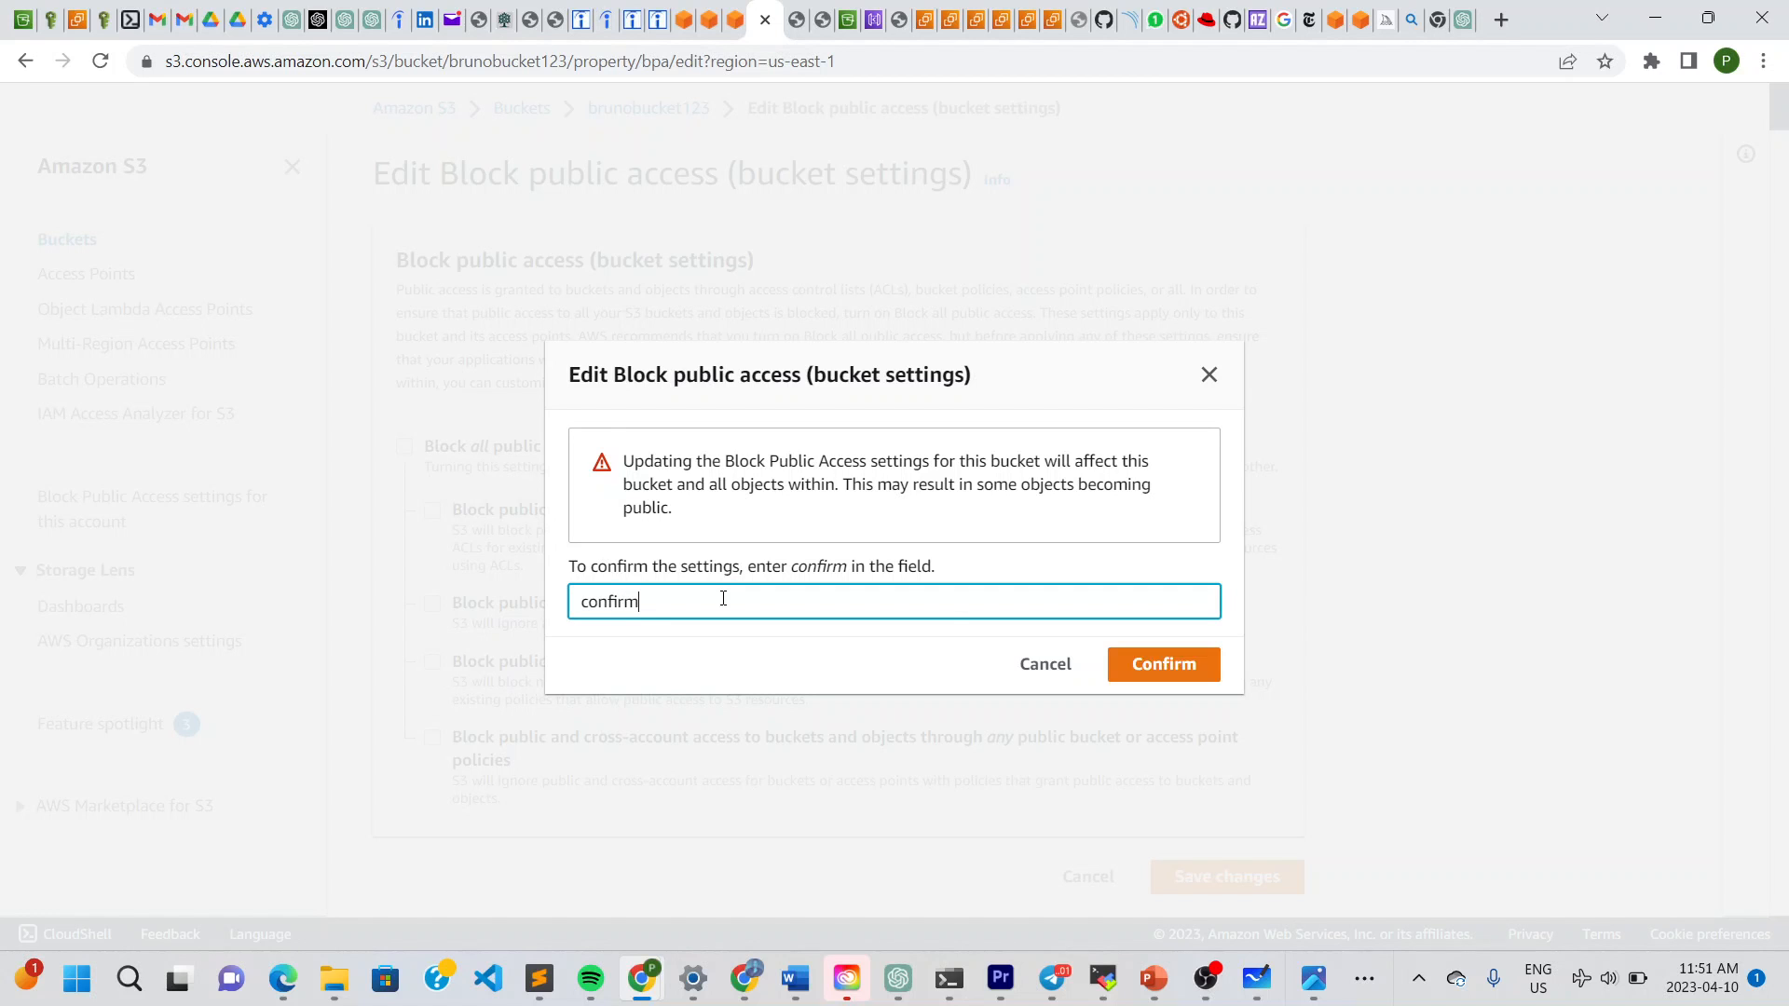
left_click(1160, 667)
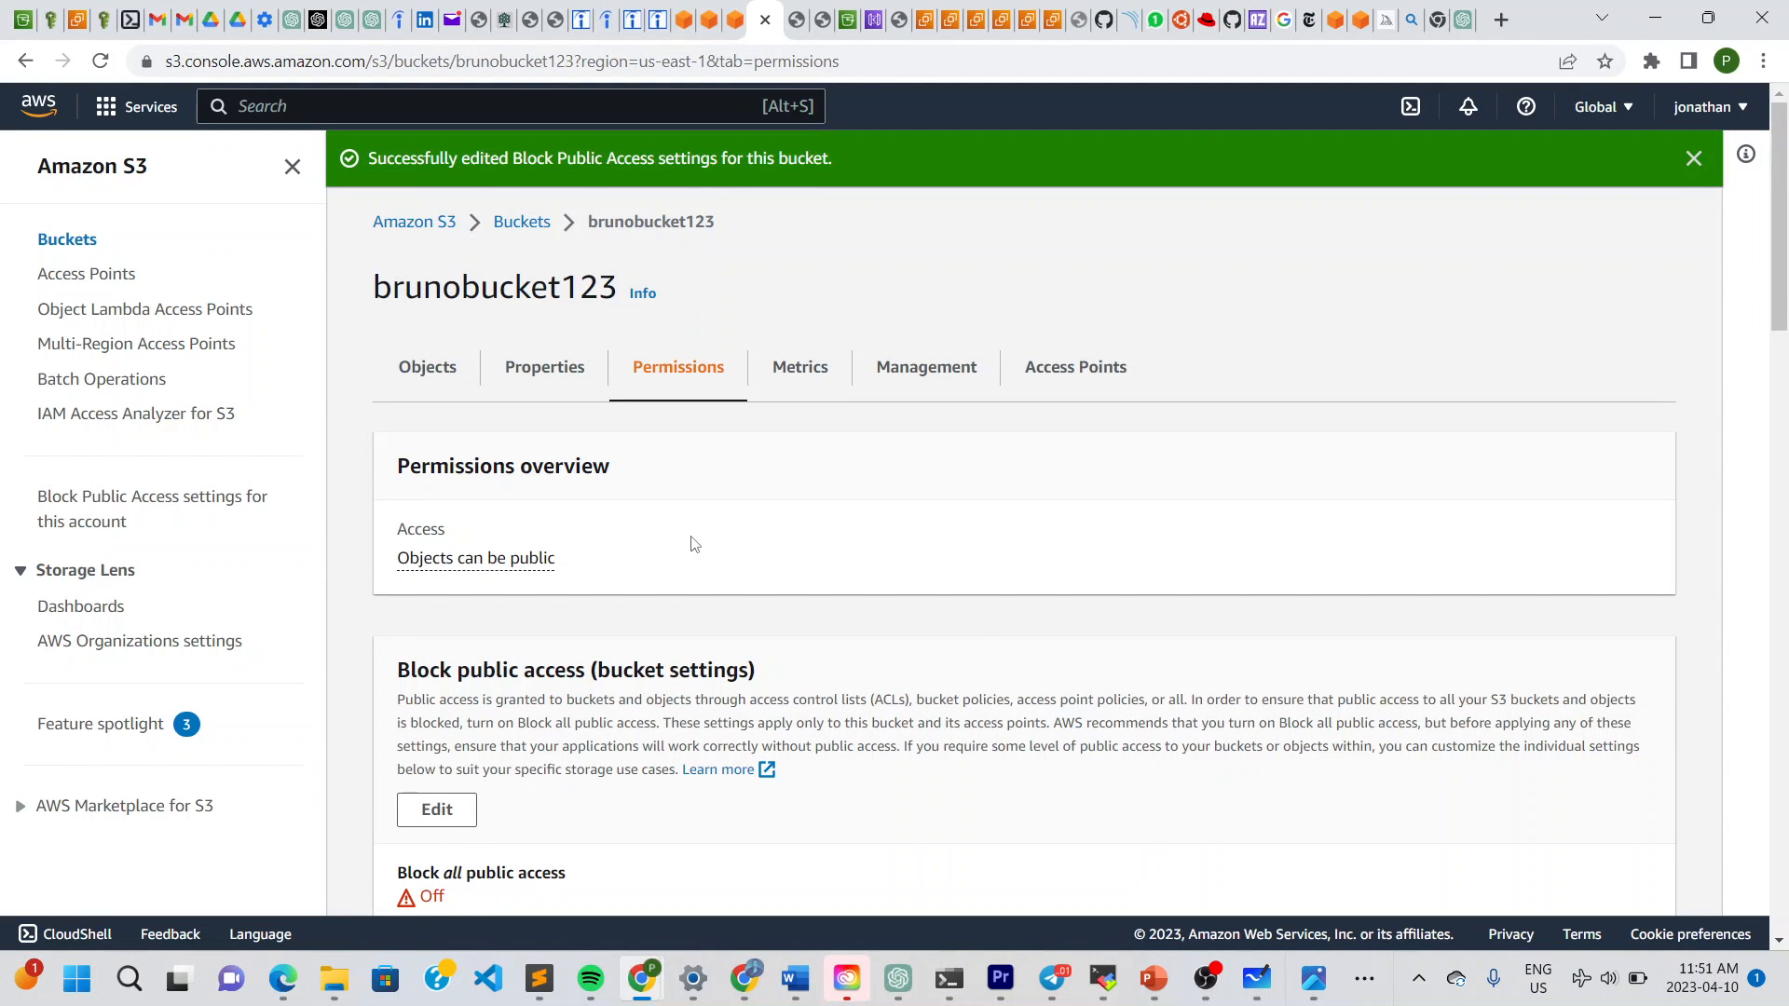
scroll(692, 543, "down", 2)
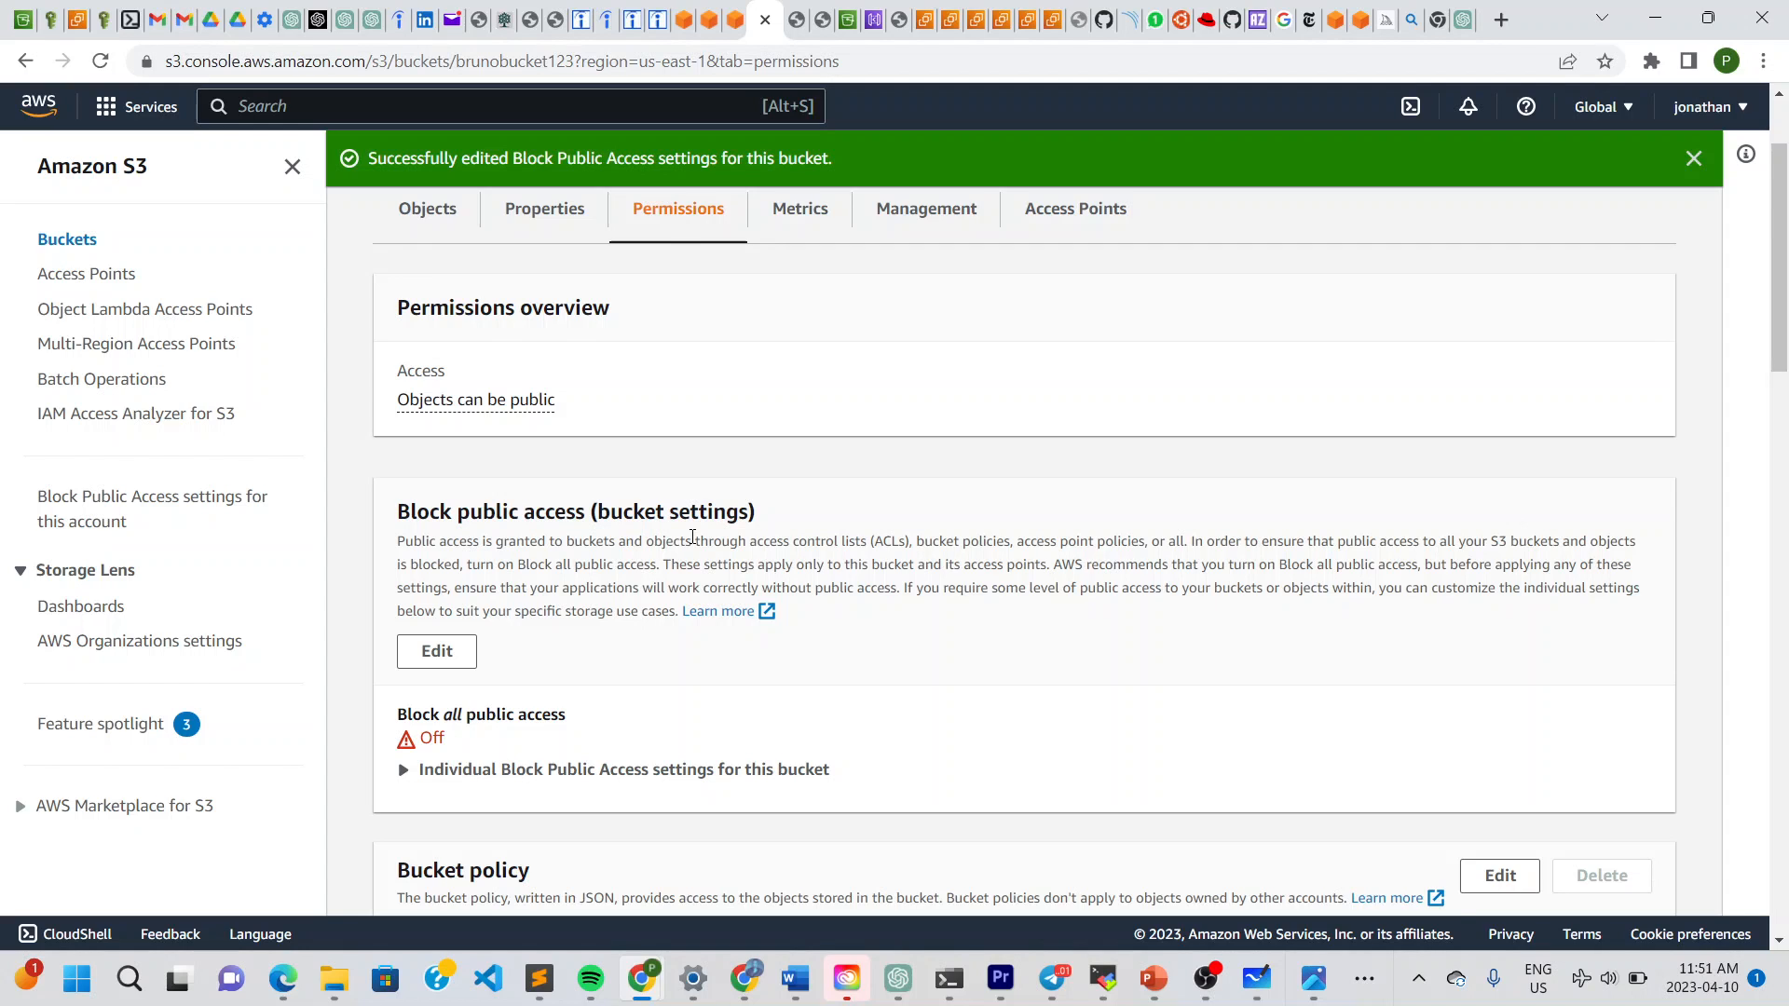
Look through the bucket's permissions and open the bucket policy for editing.
scroll(693, 537, "up", 1)
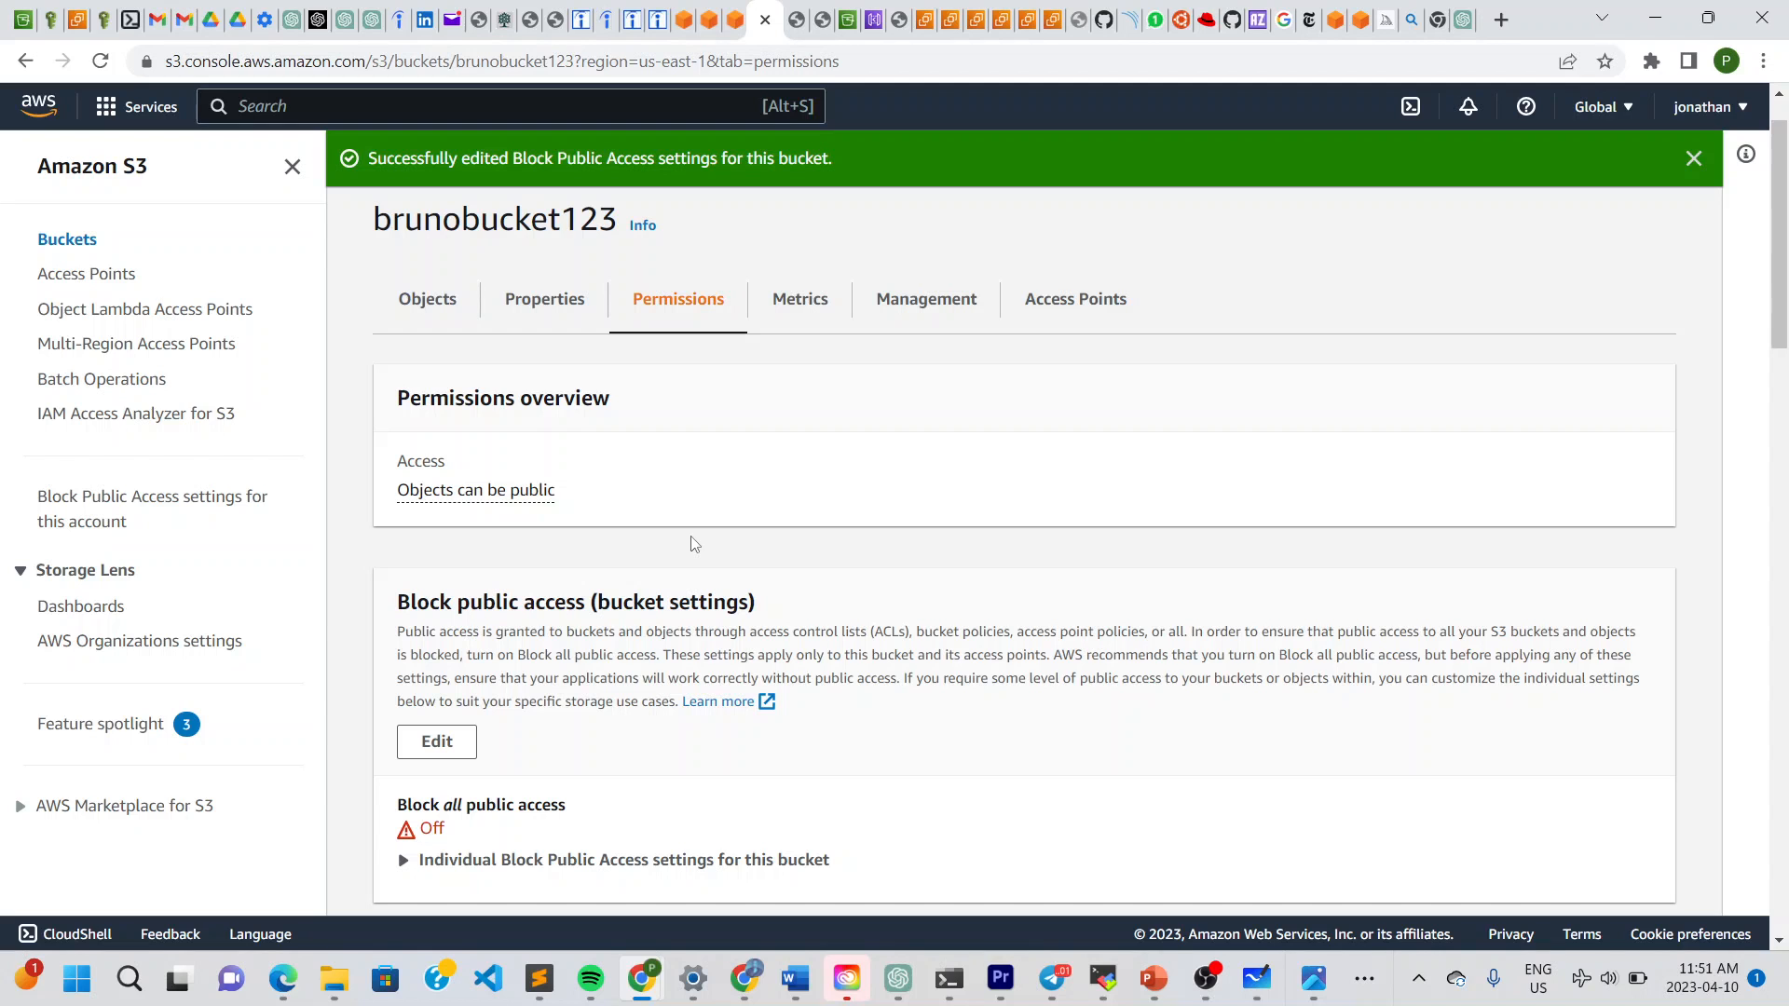
scroll(692, 543, "down", 8)
scroll(692, 543, "up", 4)
scroll(692, 545, "up", 5)
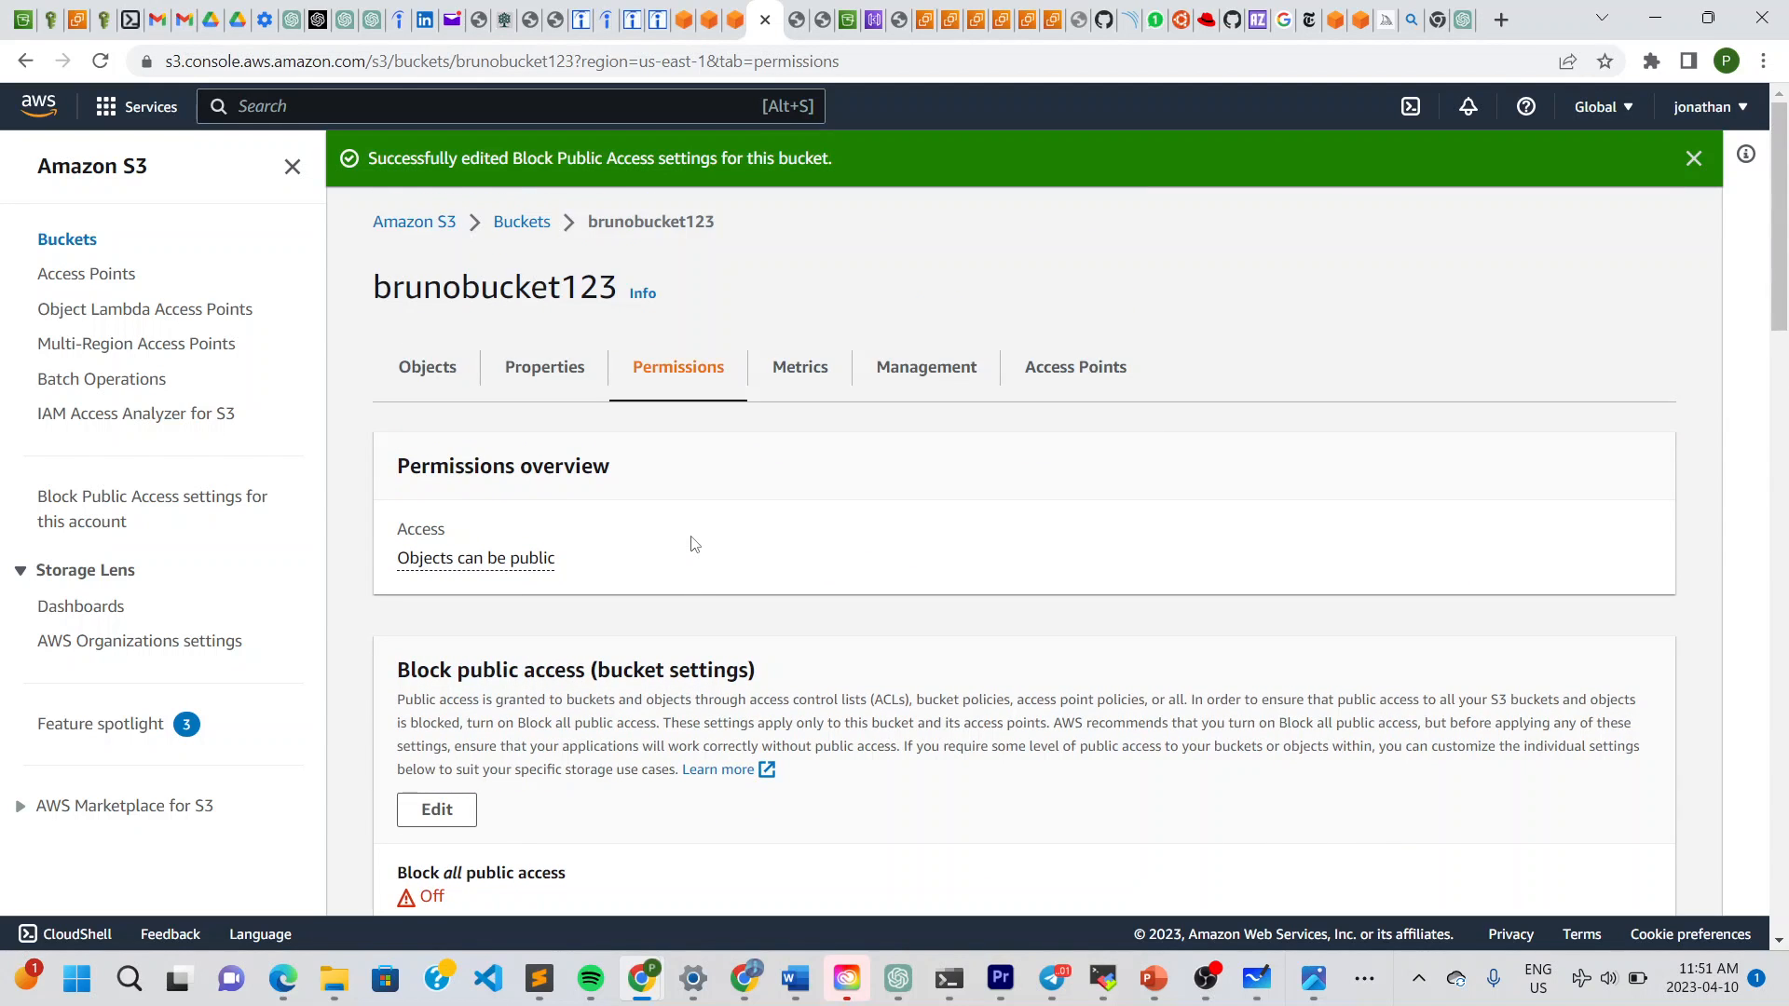
scroll(692, 541, "down", 6)
scroll(692, 536, "down", 1)
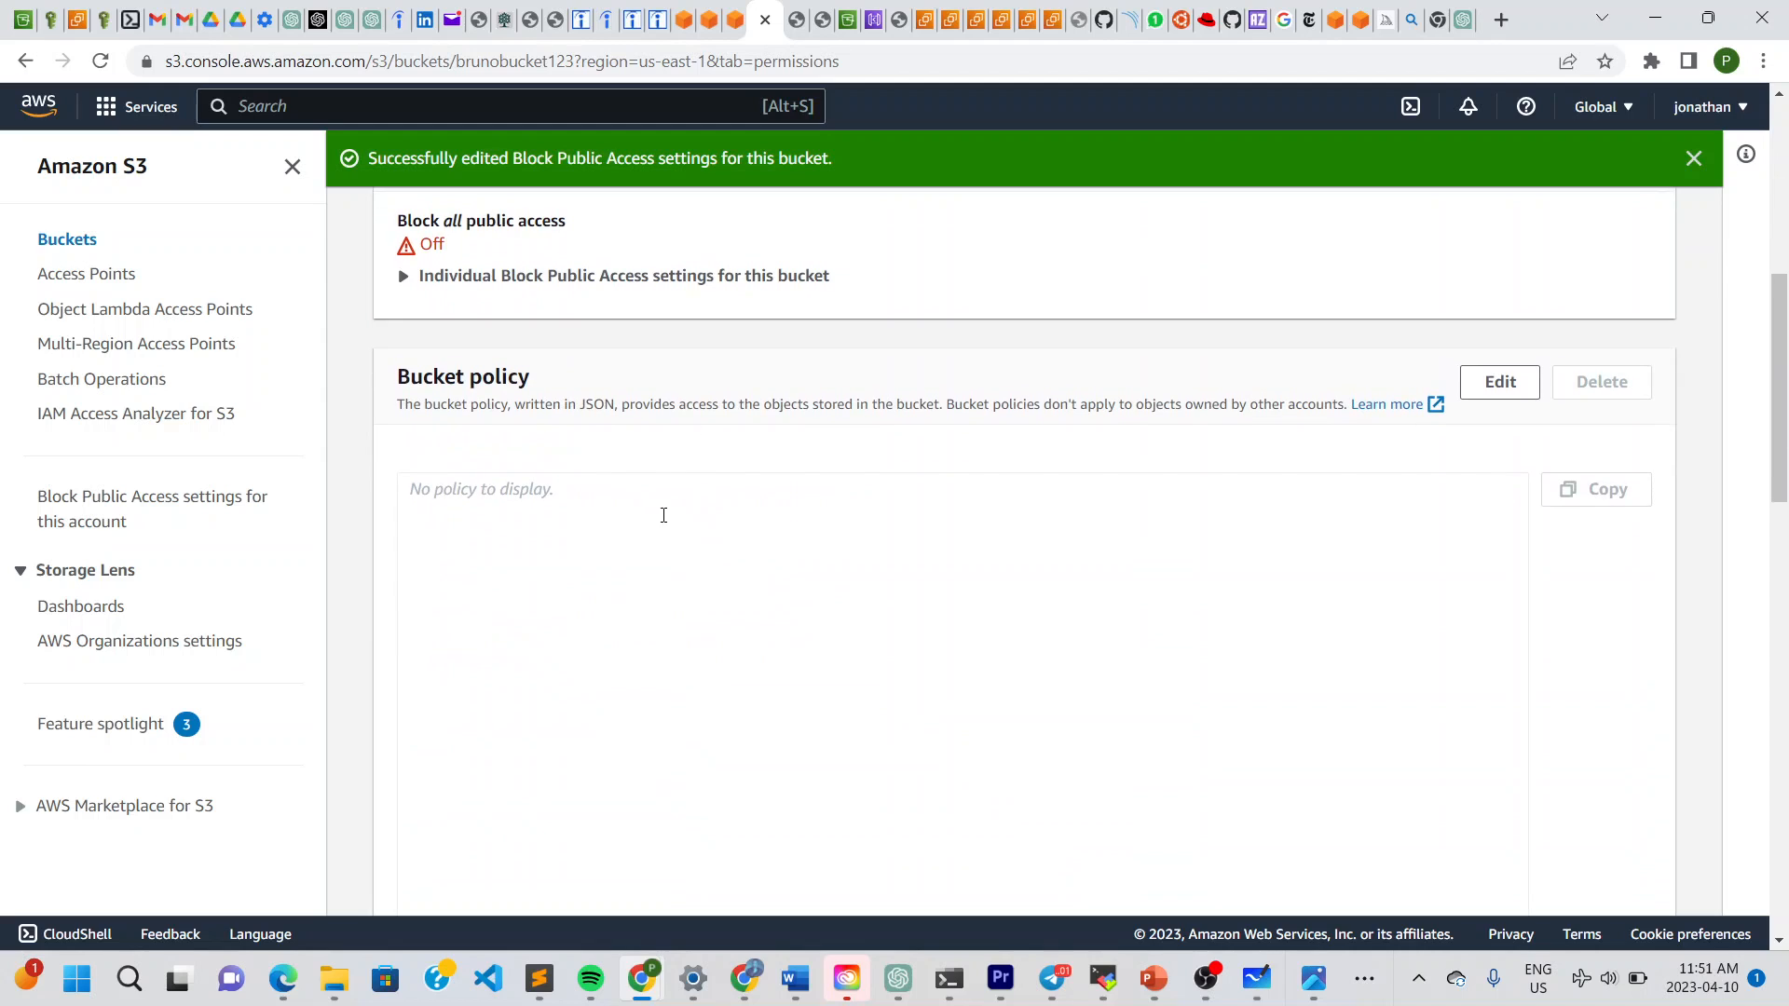
left_click(560, 494)
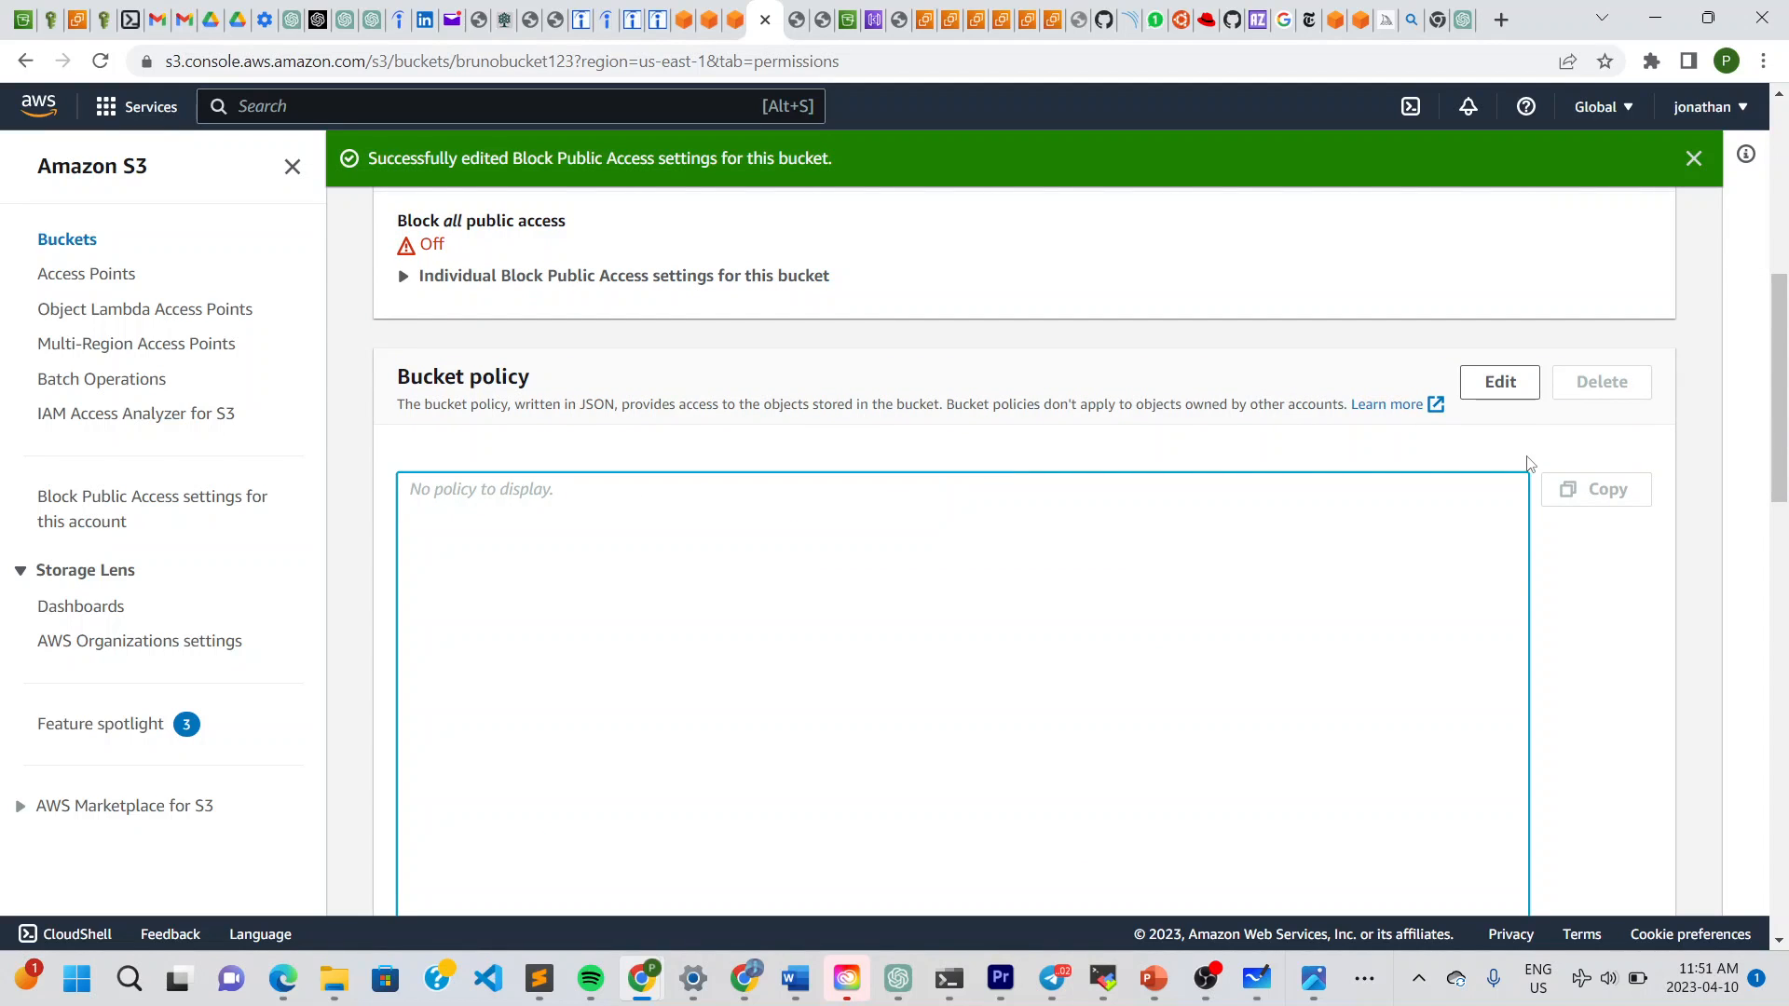
left_click(1500, 390)
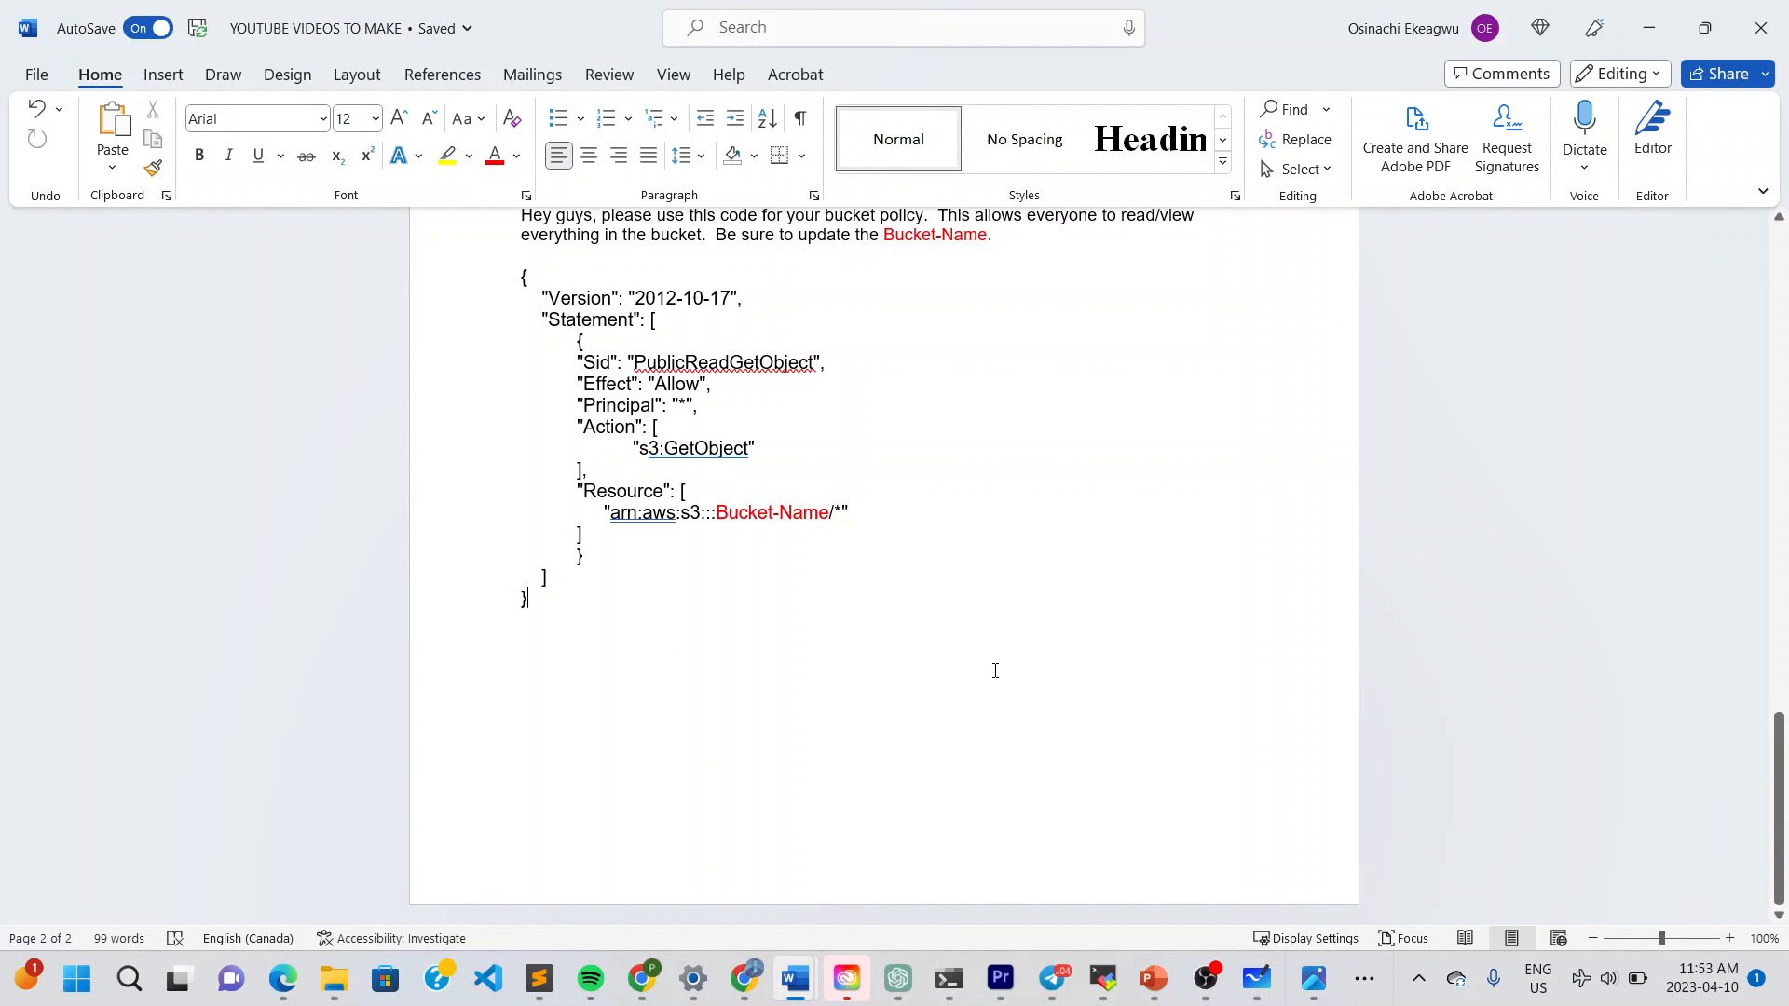
Copy the whole PublicReadGetObject policy JSON from the Word document and paste it into the bucket's empty policy editor in Chrome.
scroll(995, 671, "up", 3)
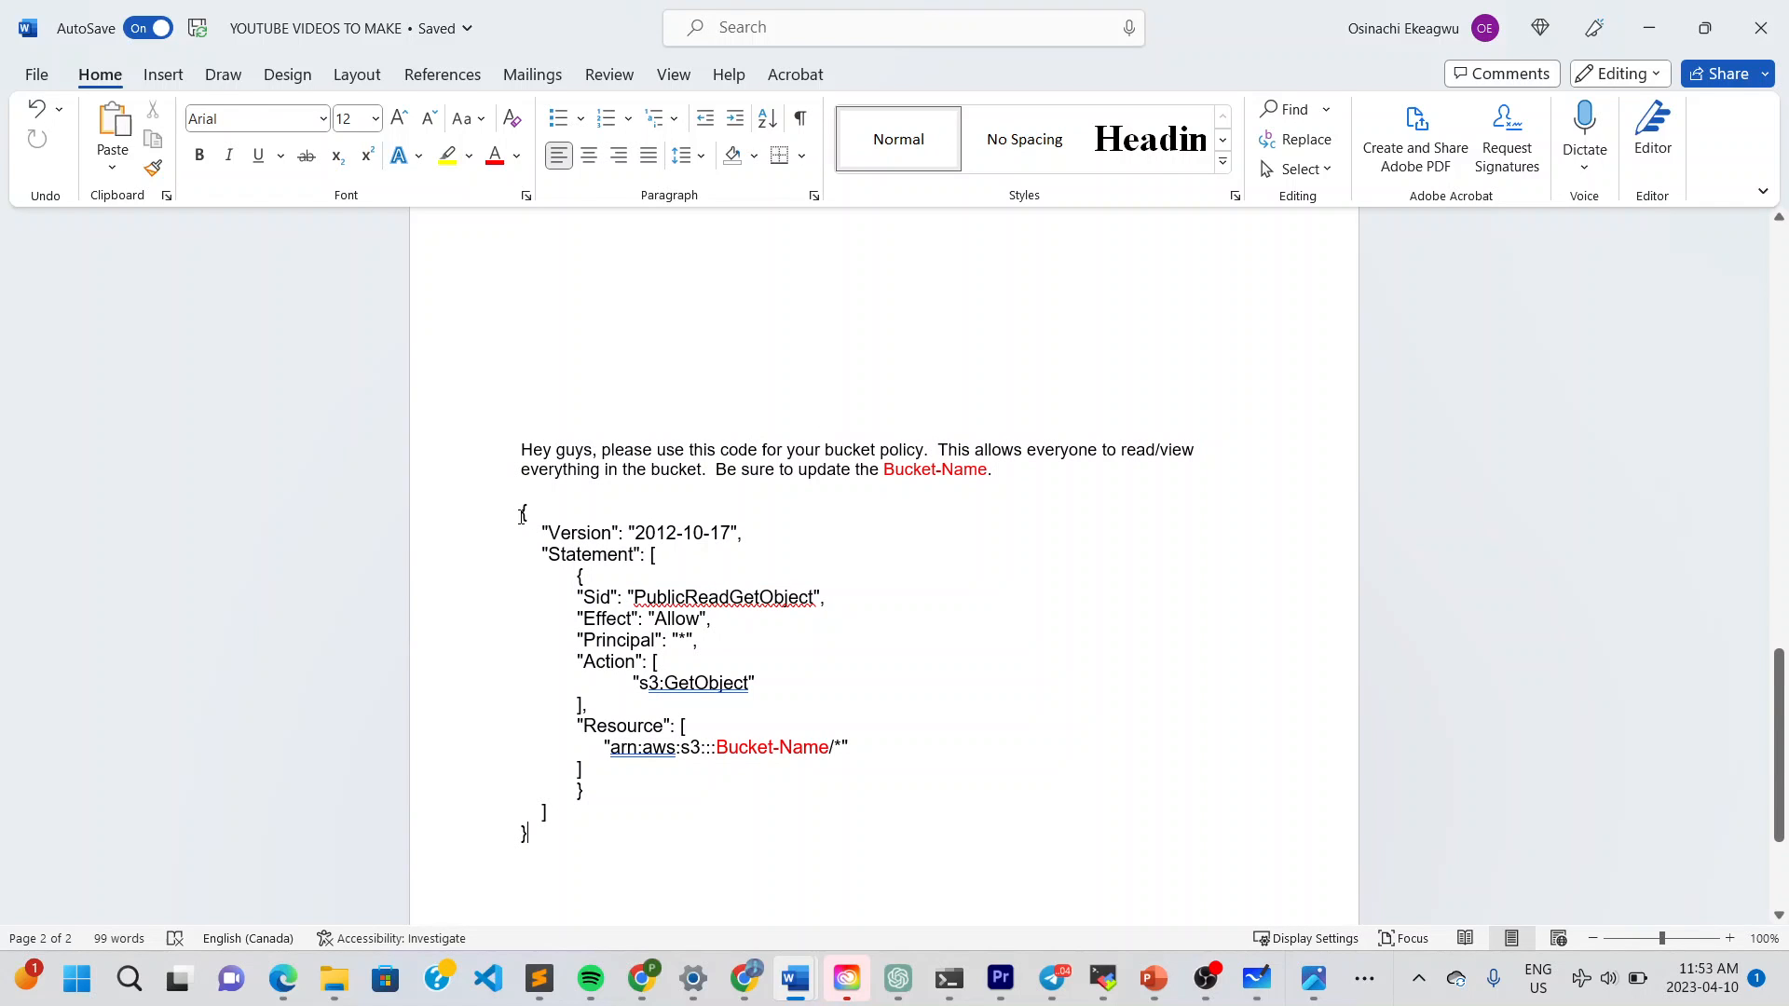
left_click_drag(522, 515, 558, 831)
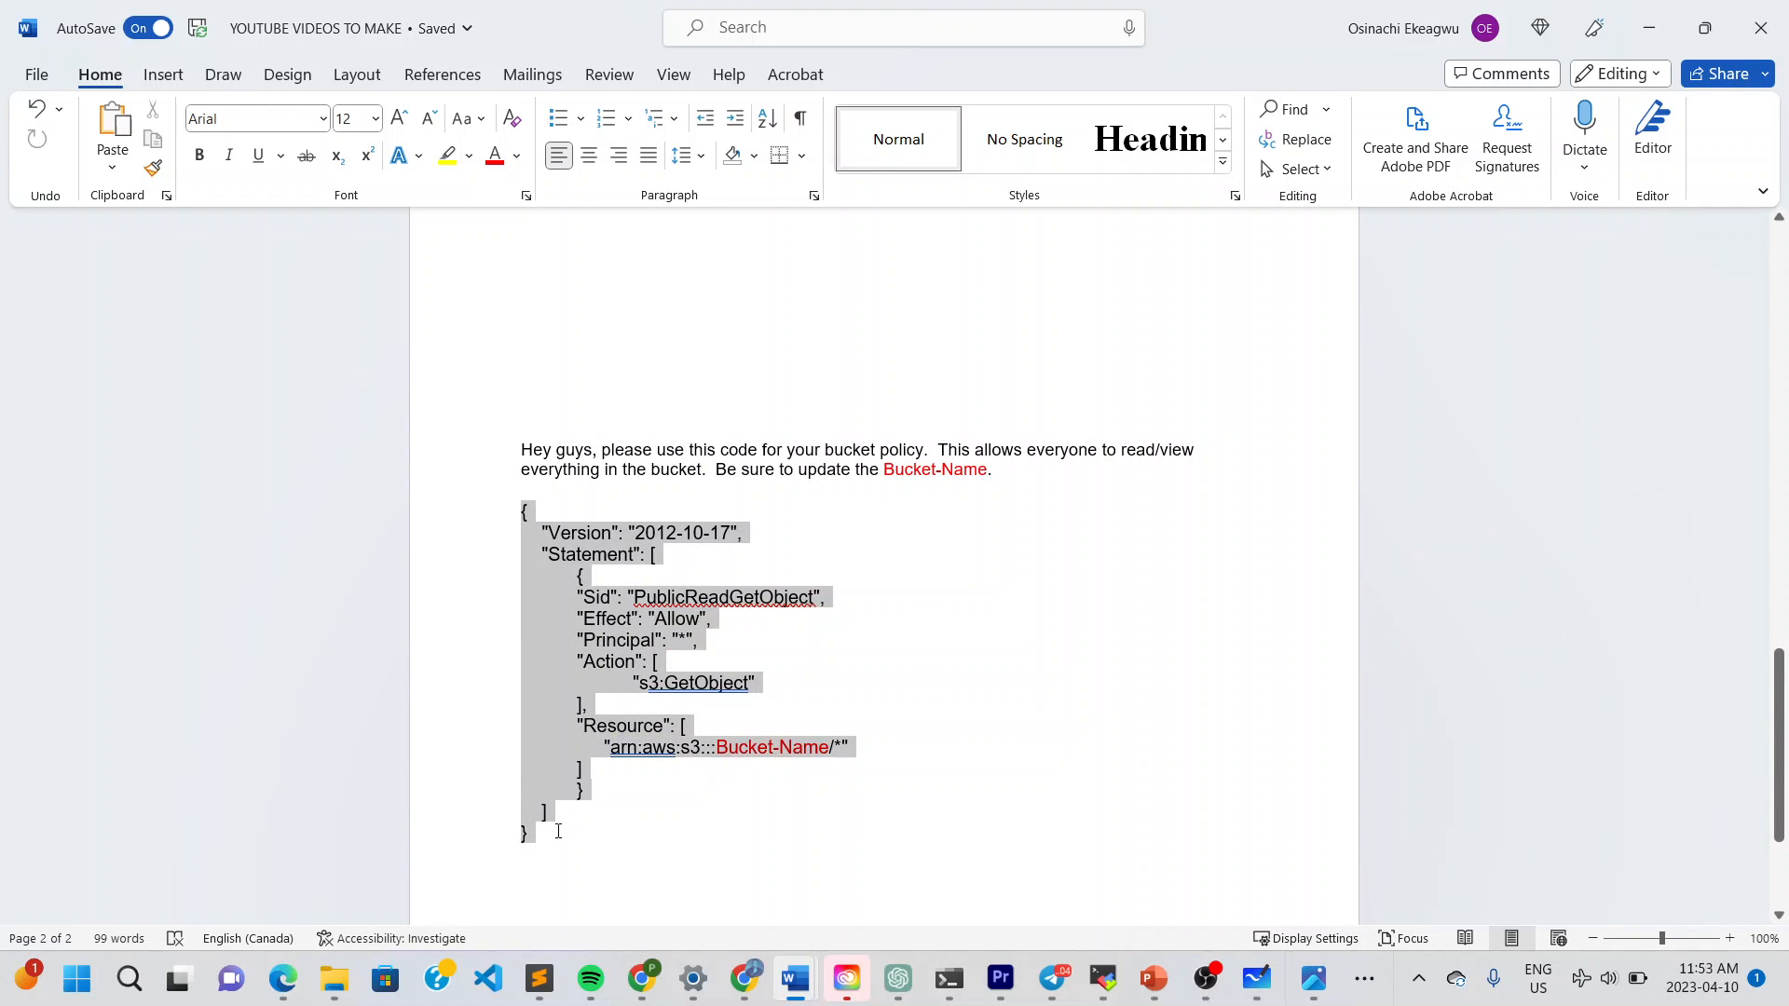
key("ctrl+c")
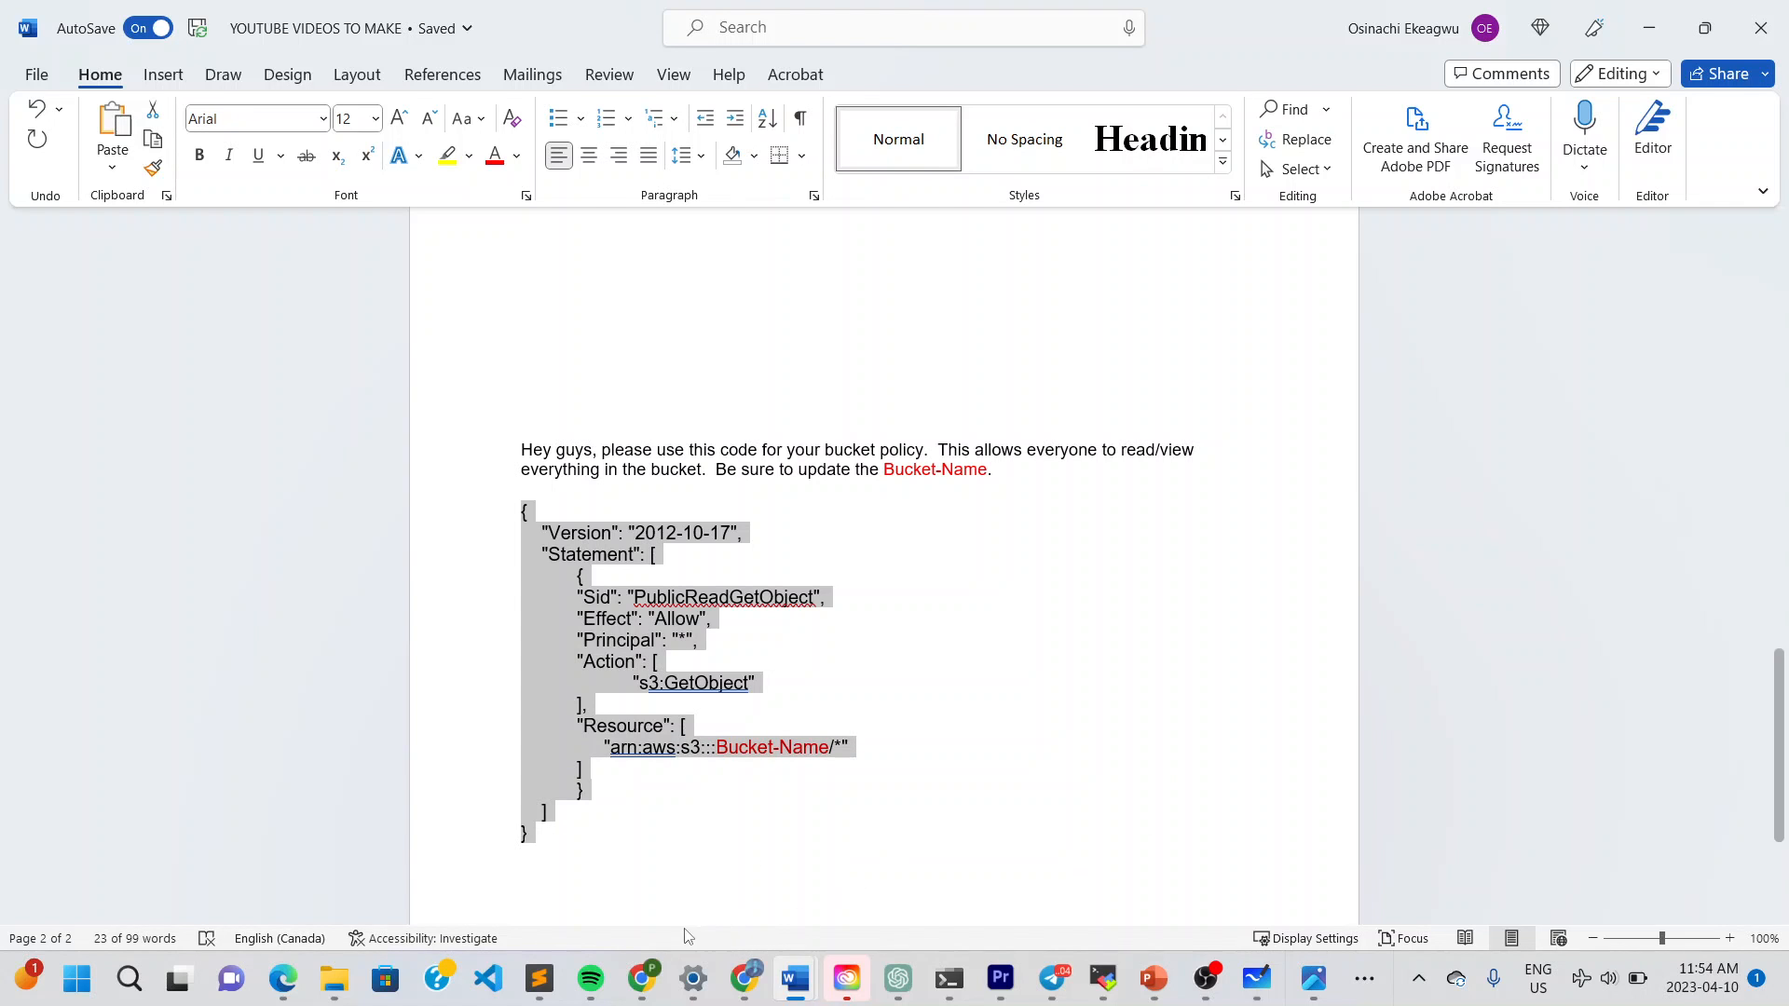
mouse_move(642, 978)
left_click(550, 875)
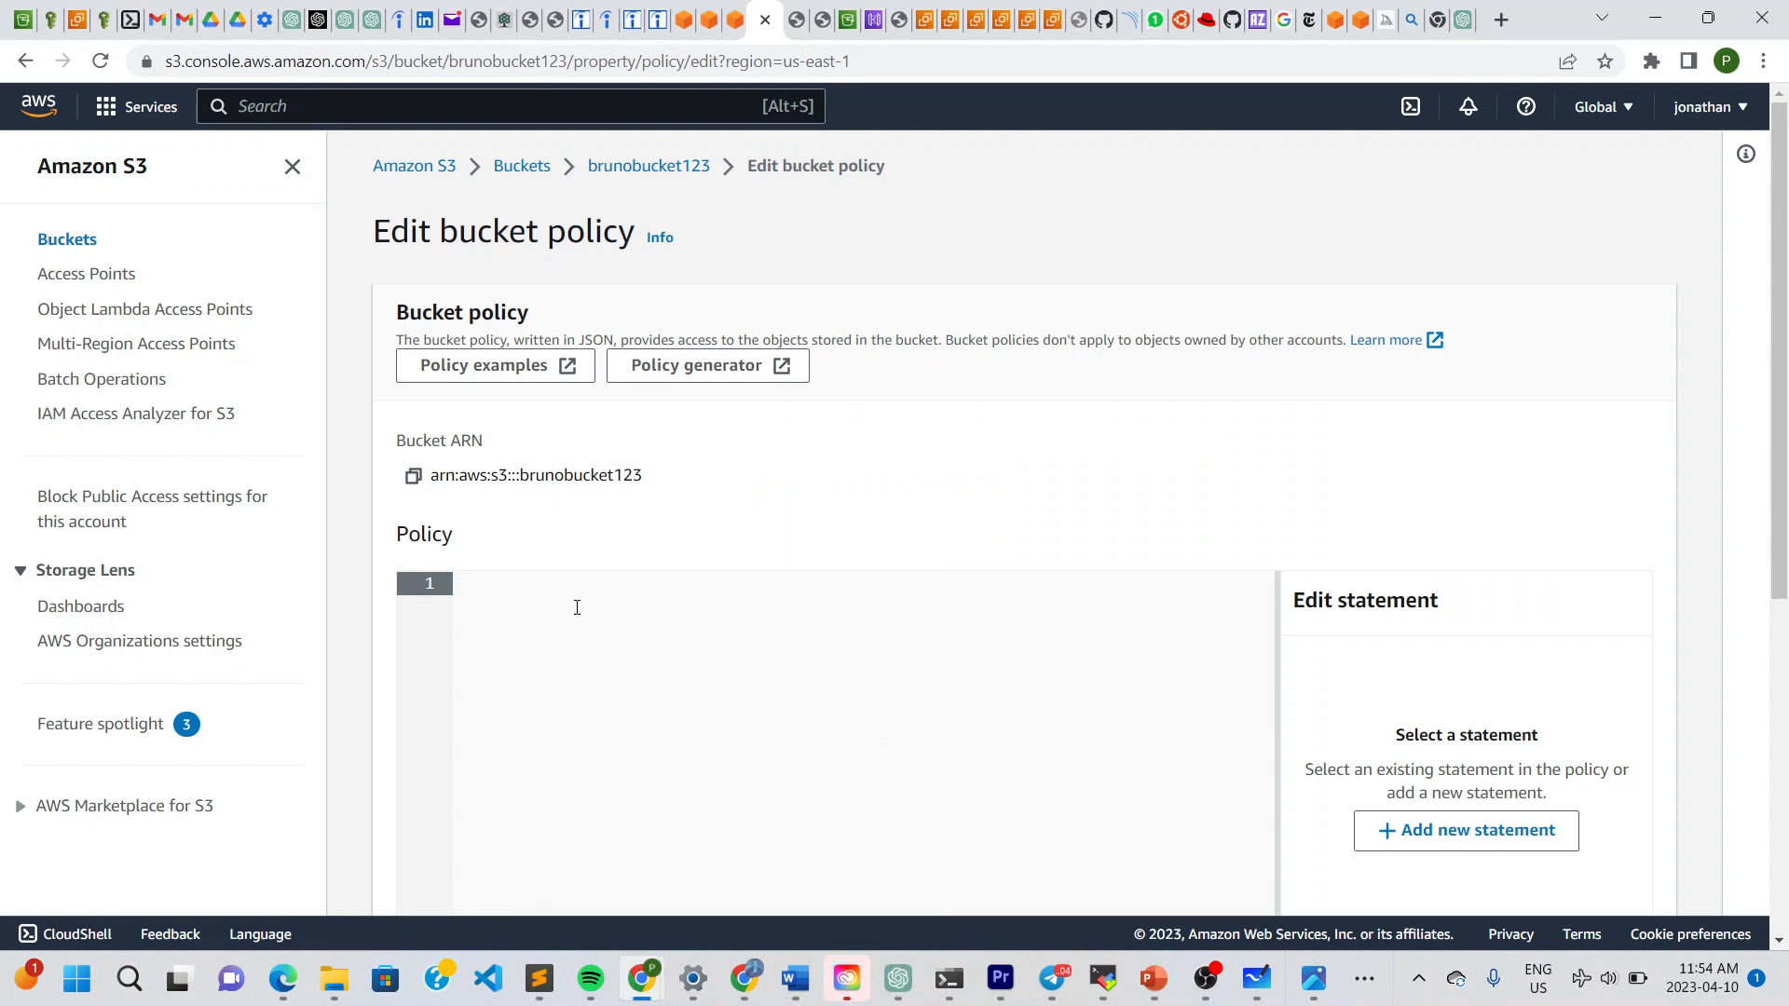
key("ctrl+v")
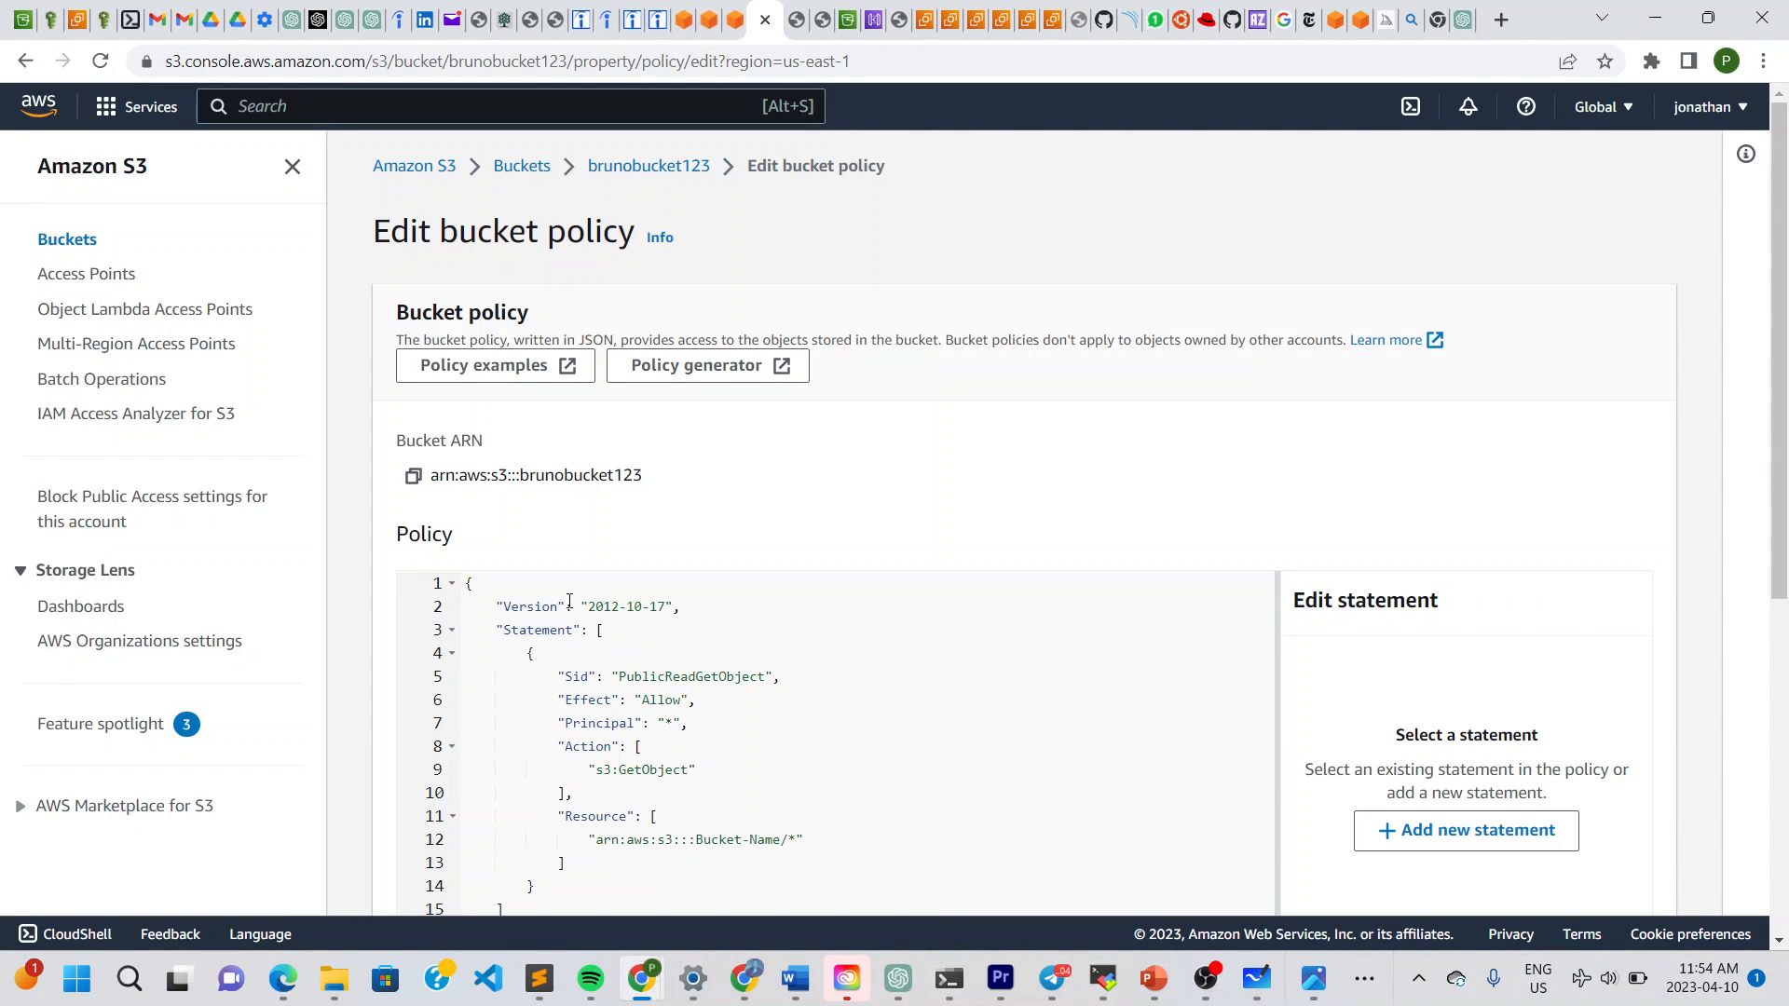
Replace the Bucket-Name placeholder in the policy's Resource ARN with brunobucket123, copied from the bucket ARN.
scroll(569, 601, "down", 1)
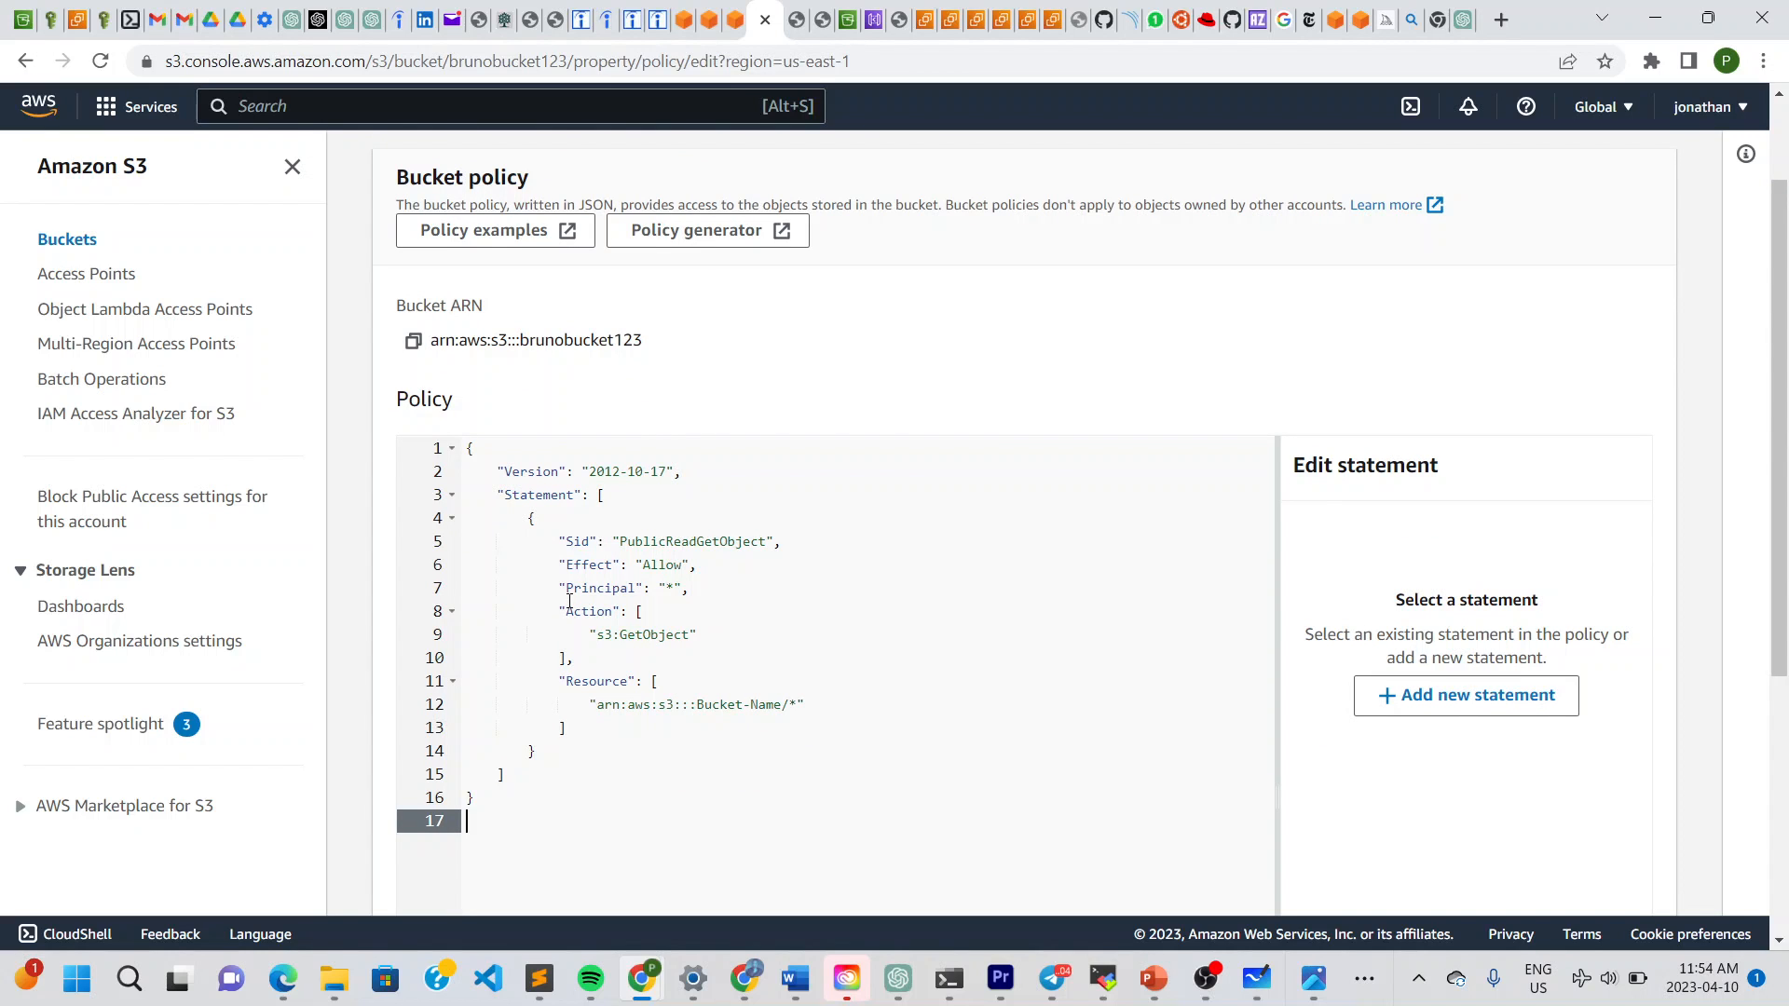
scroll(569, 601, "down", 3)
scroll(569, 601, "up", 1)
scroll(569, 600, "up", 2)
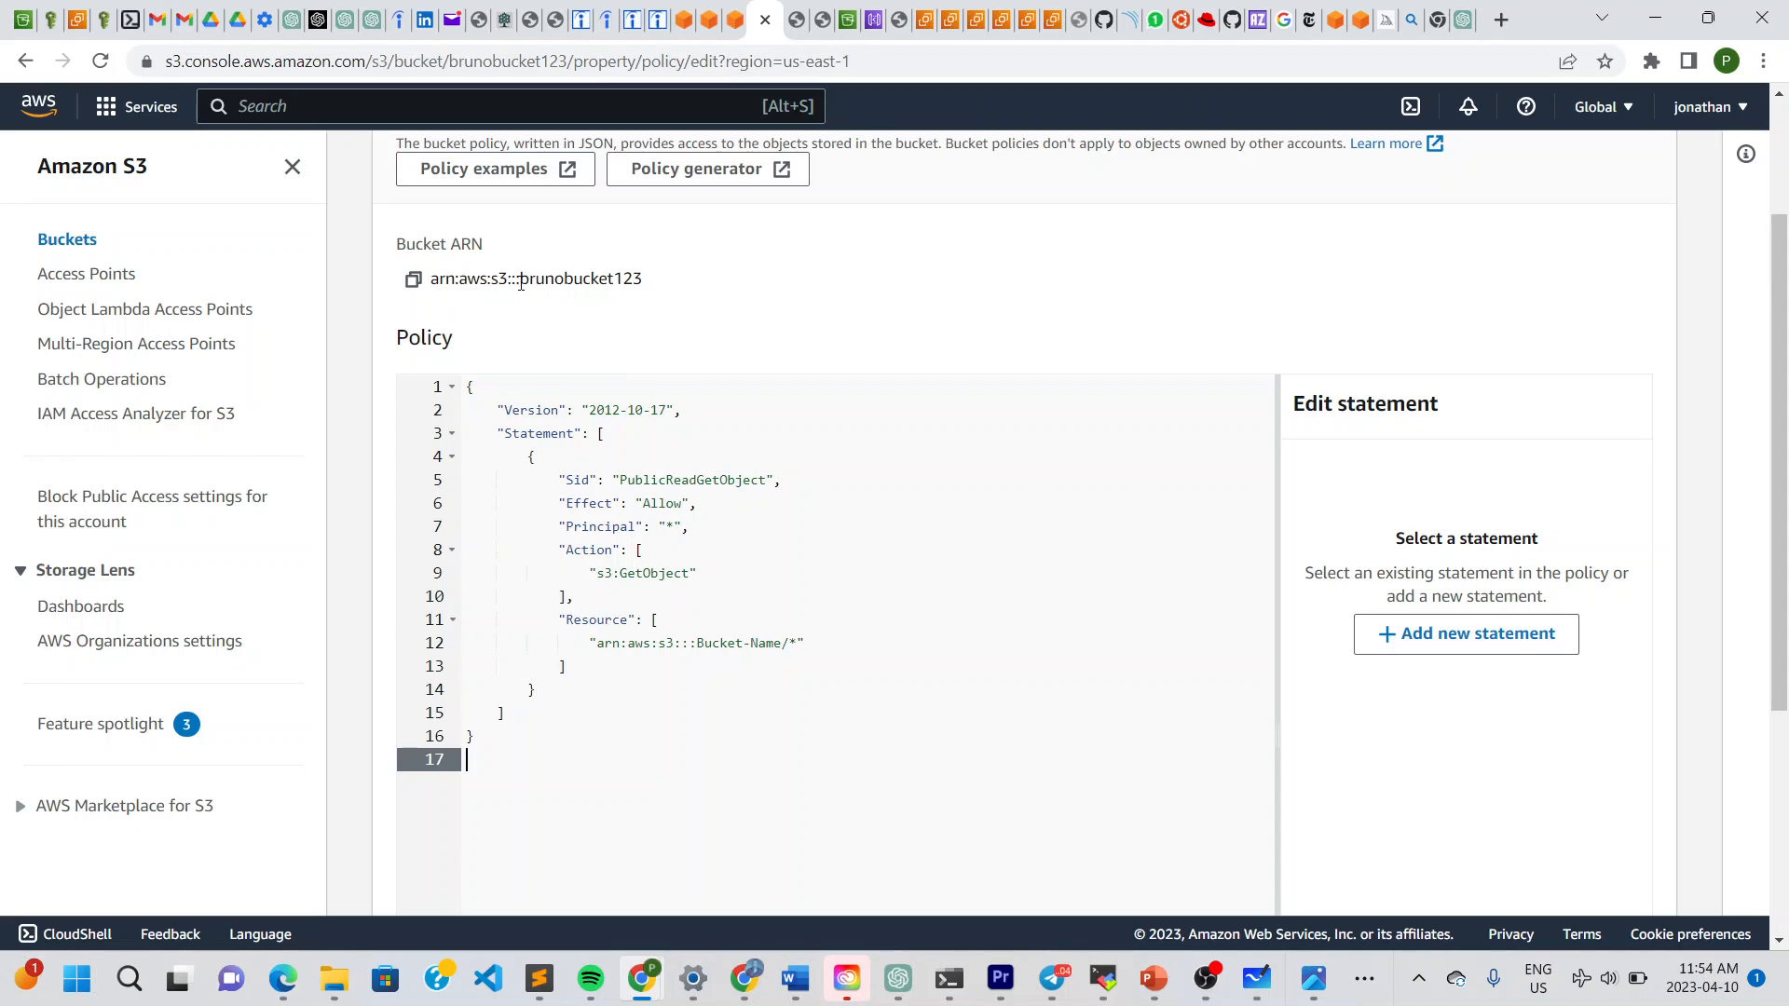
left_click_drag(520, 280, 650, 288)
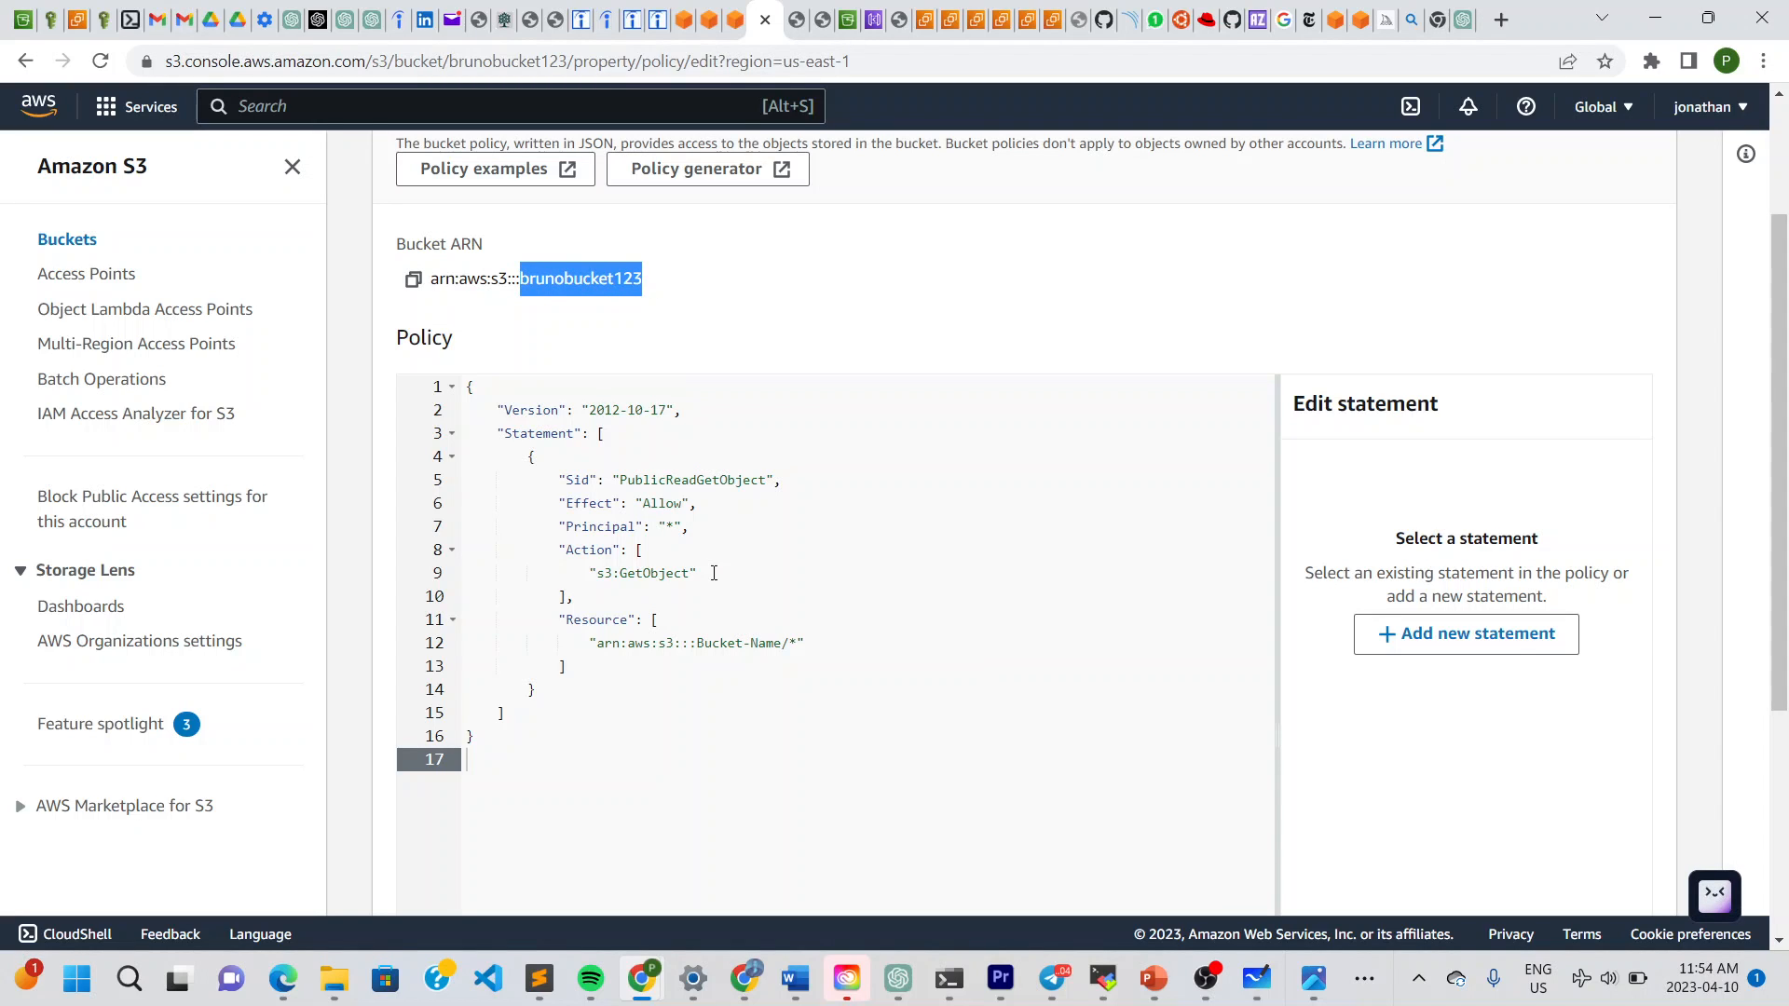
left_click(783, 643)
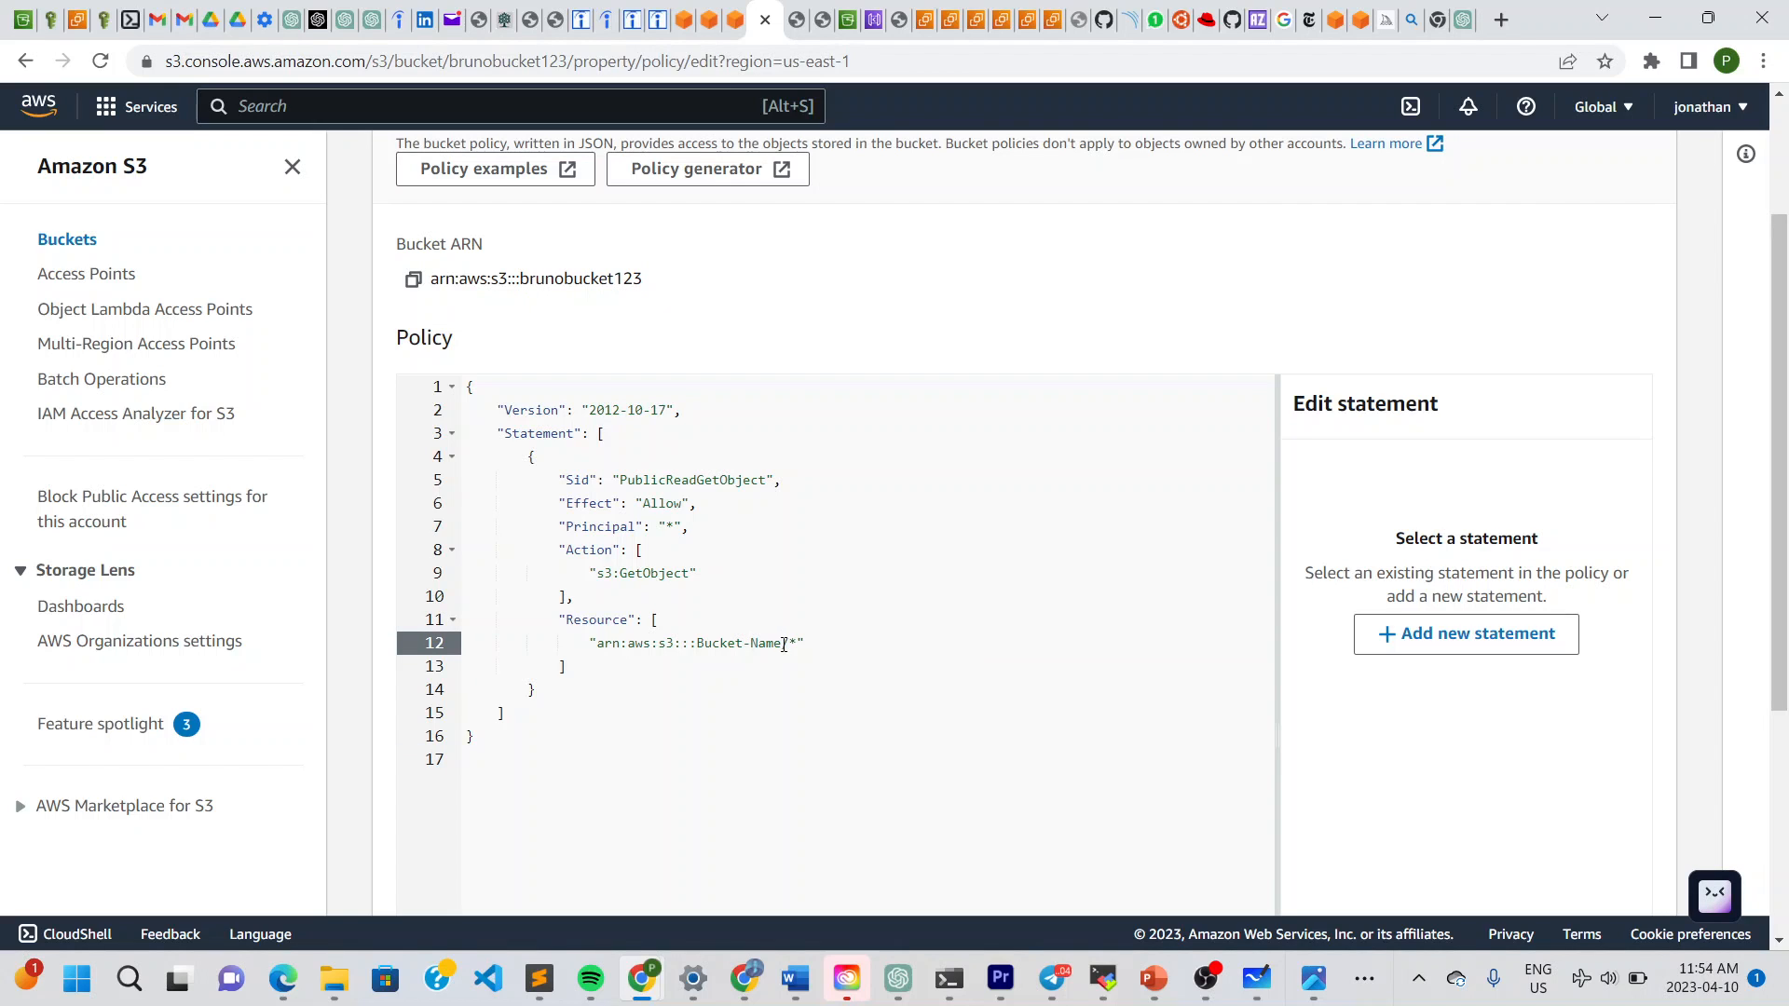
key("BackSpace")
key("BackSpace")
key("BackSpace")
key("BackSpace")
key("BackSpace")
key("BackSpace")
key("BackSpace")
key("BackSpace")
key("BackSpace")
key("BackSpace")
key("BackSpace")
key("ctrl+v")
Shorten the bucket name in the policy's Resource line to brunobucket12 and try to save the policy.
scroll(901, 714, "down", 4)
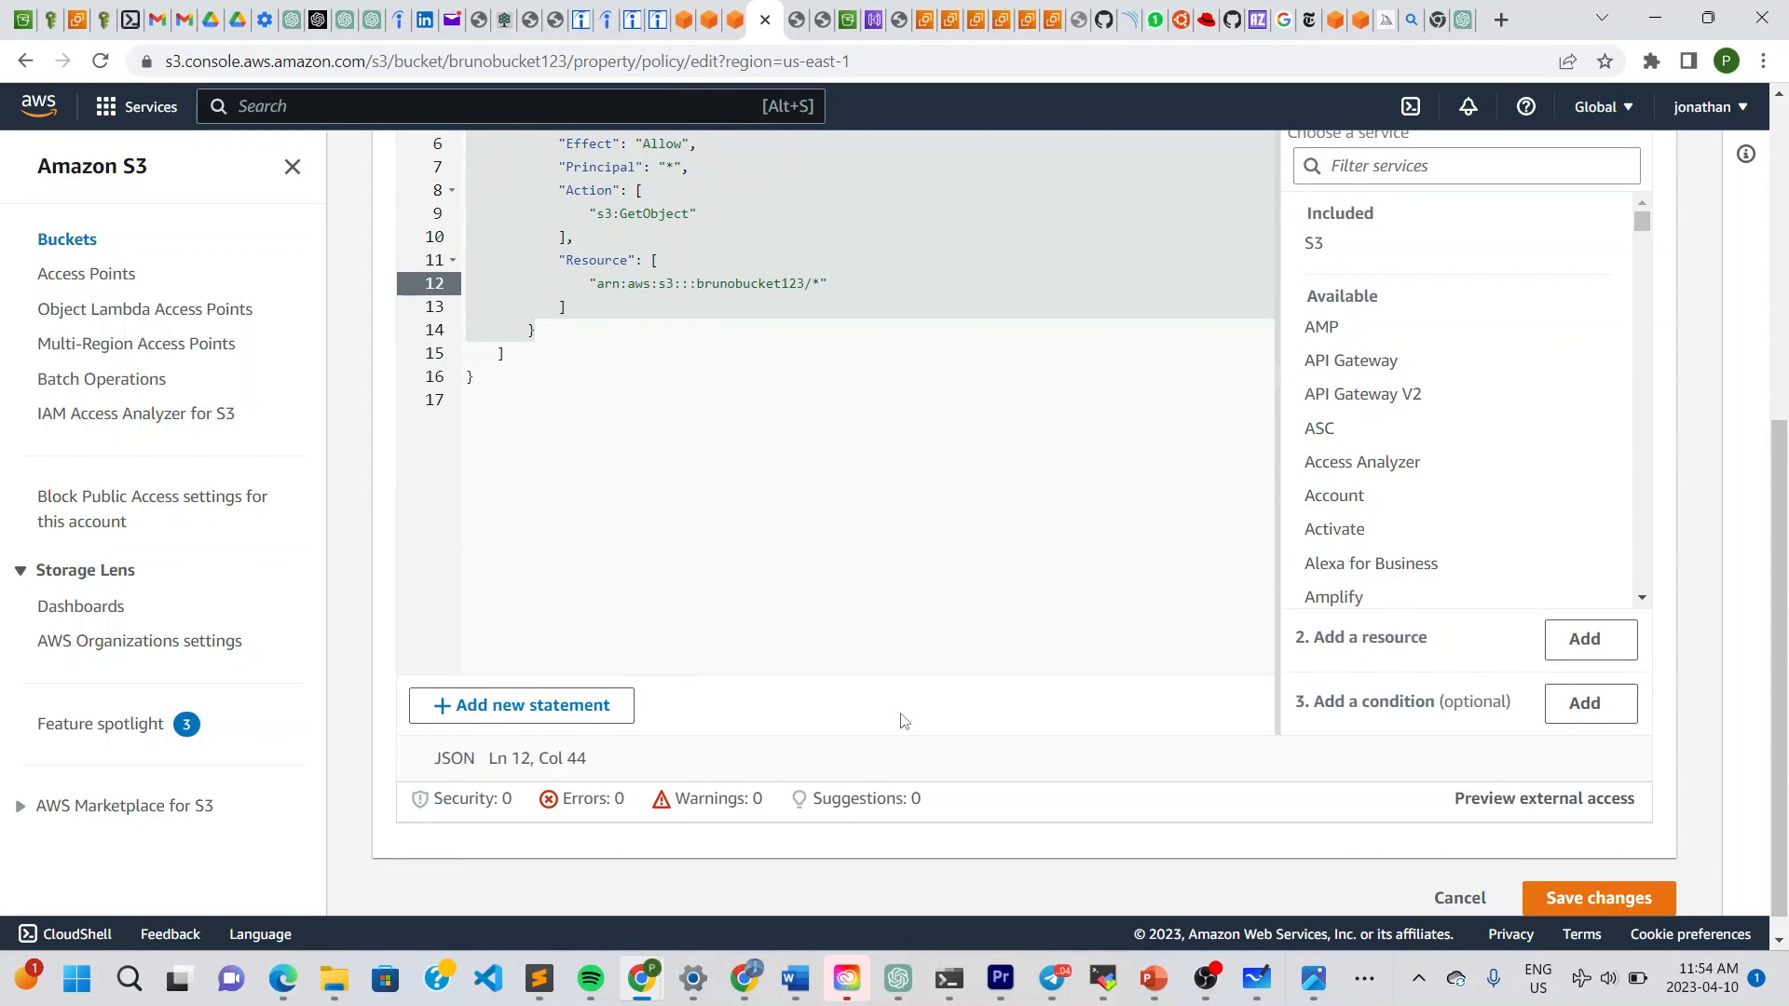
scroll(902, 717, "up", 1)
key("BackSpace")
scroll(1007, 655, "down", 1)
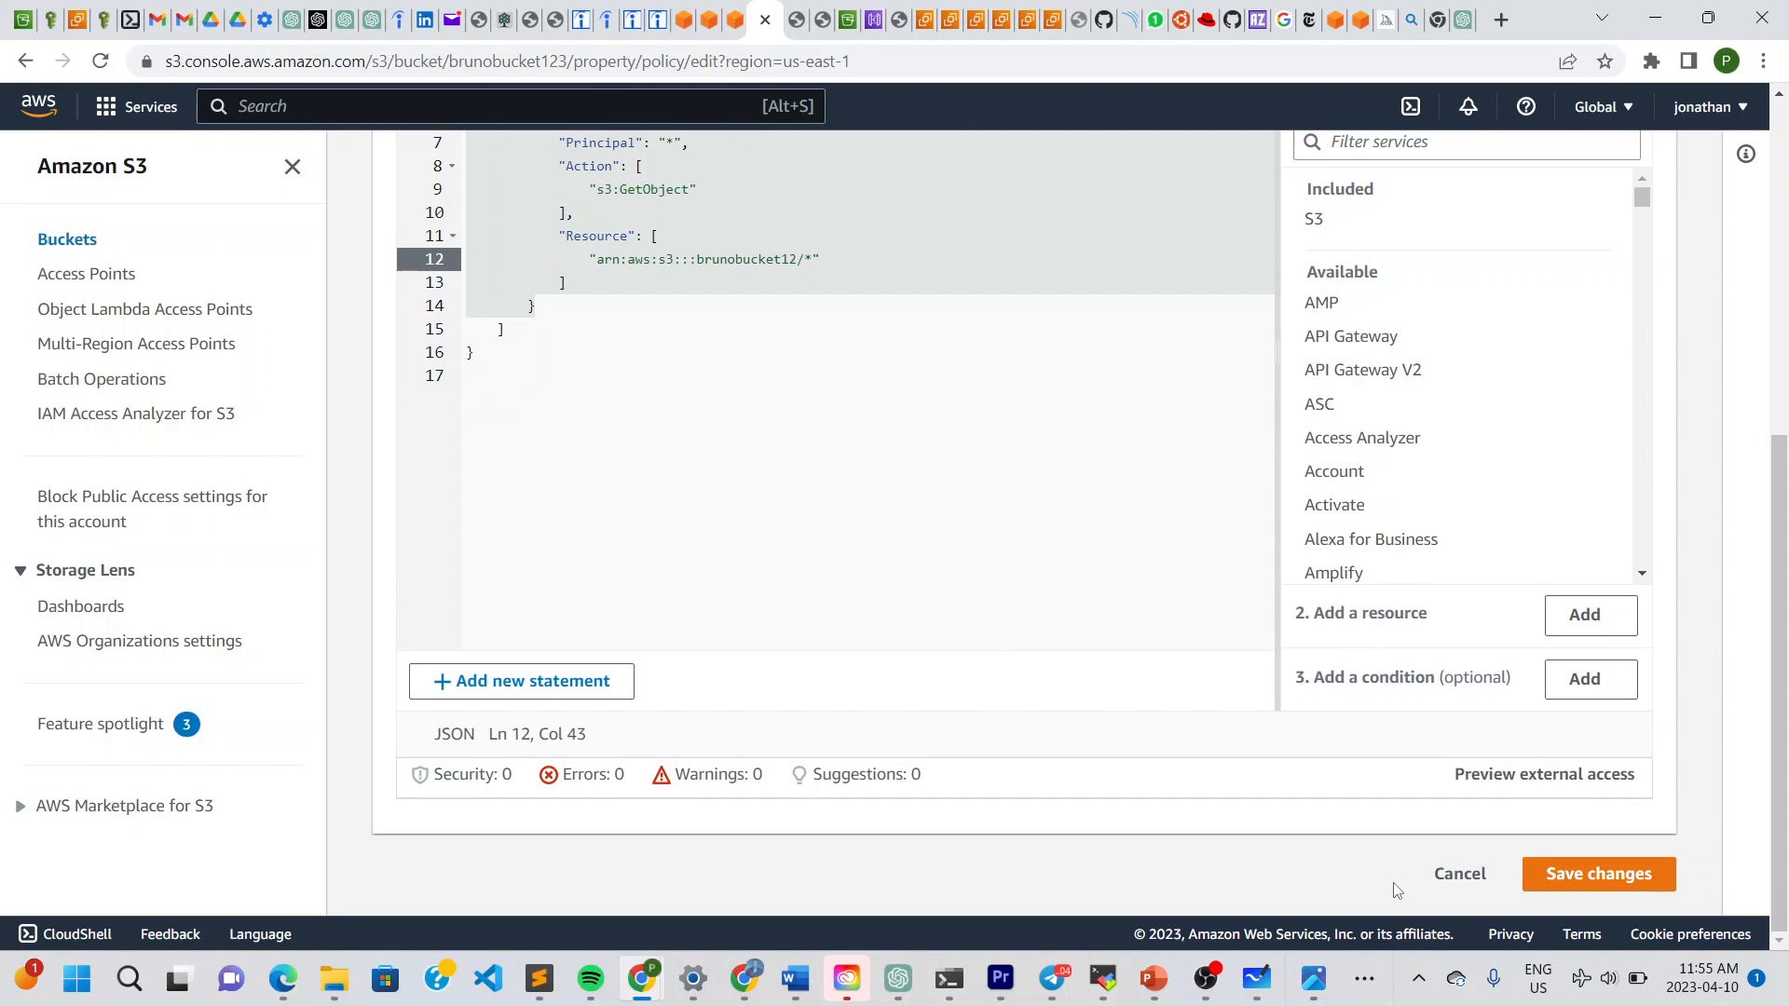
left_click(1572, 892)
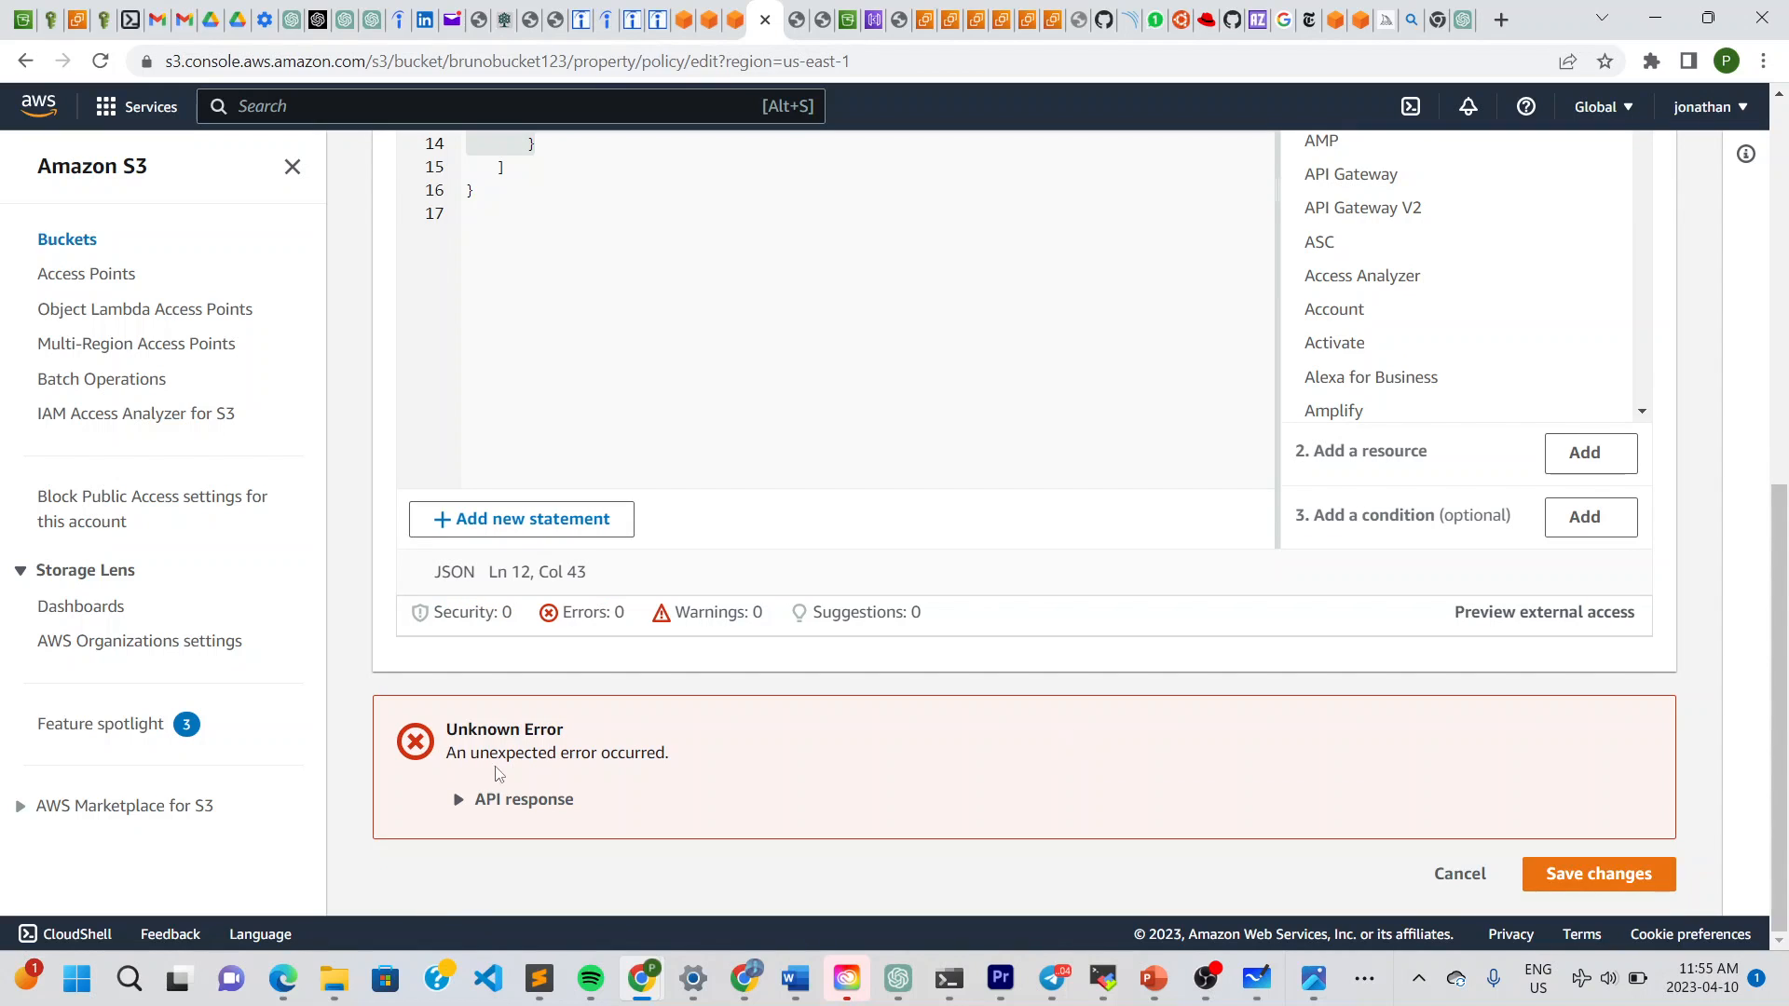
Check the save error's API response, correct the bucket name in the Resource line to brunobucket123 and save the policy.
left_click(461, 802)
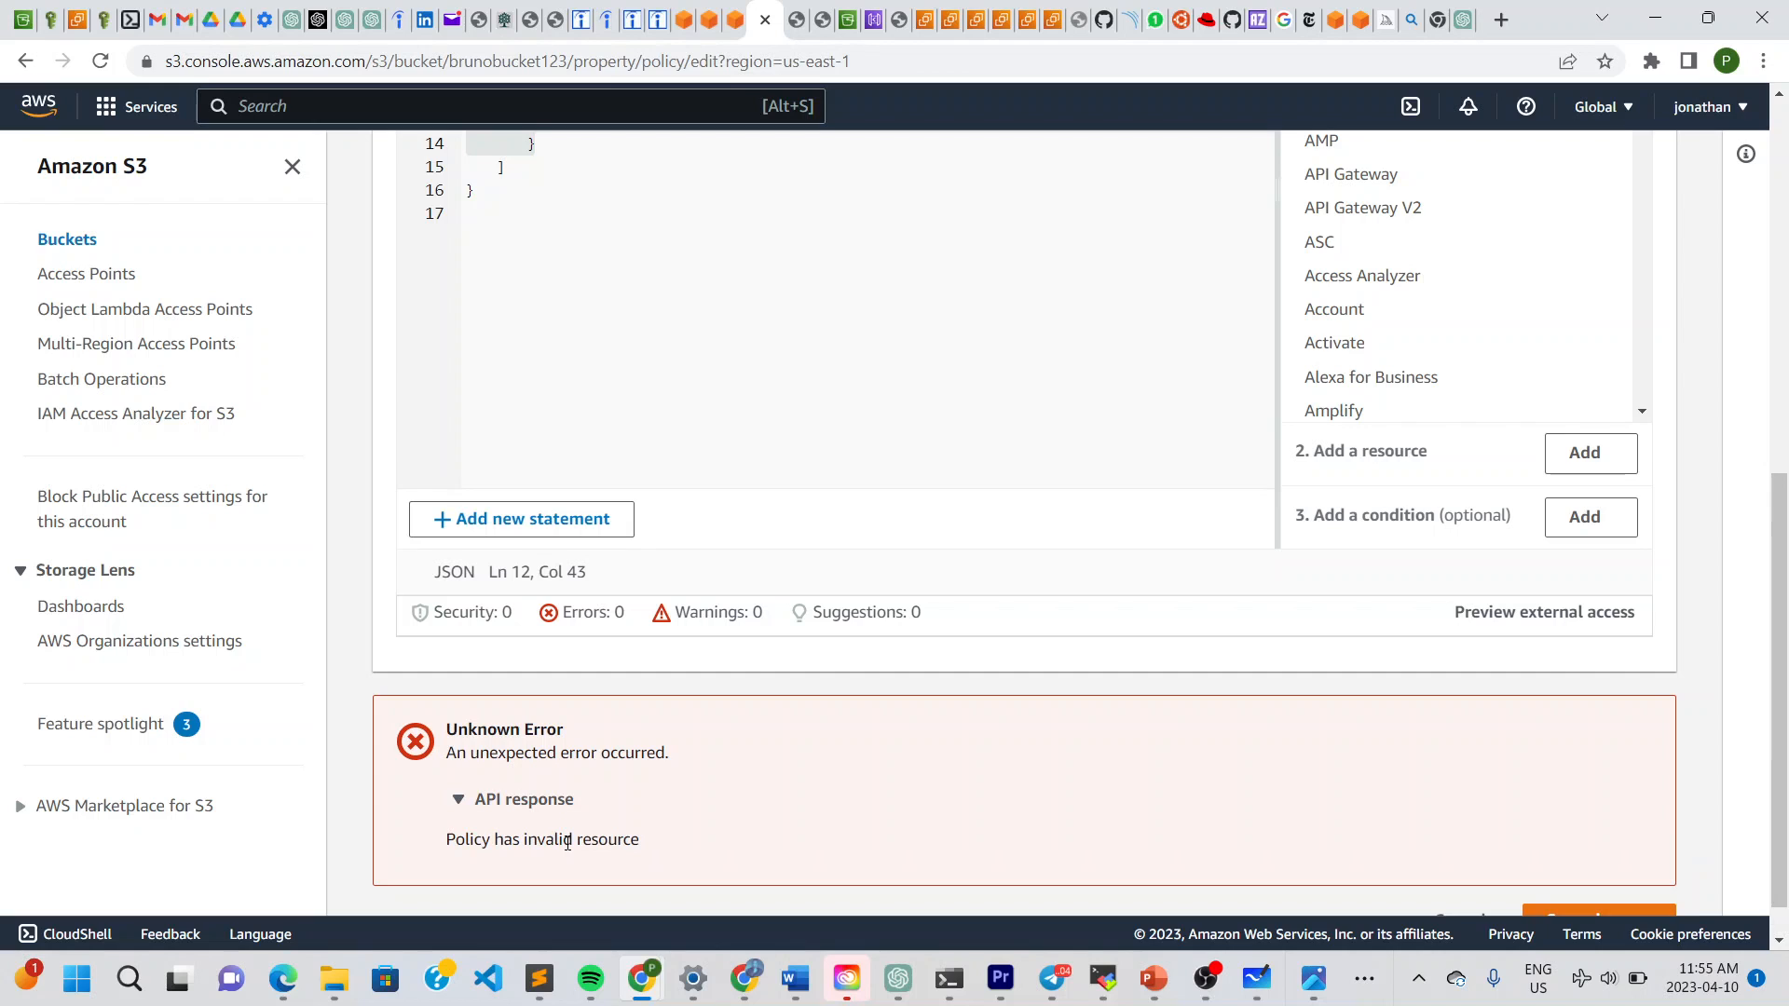
scroll(651, 758, "up", 4)
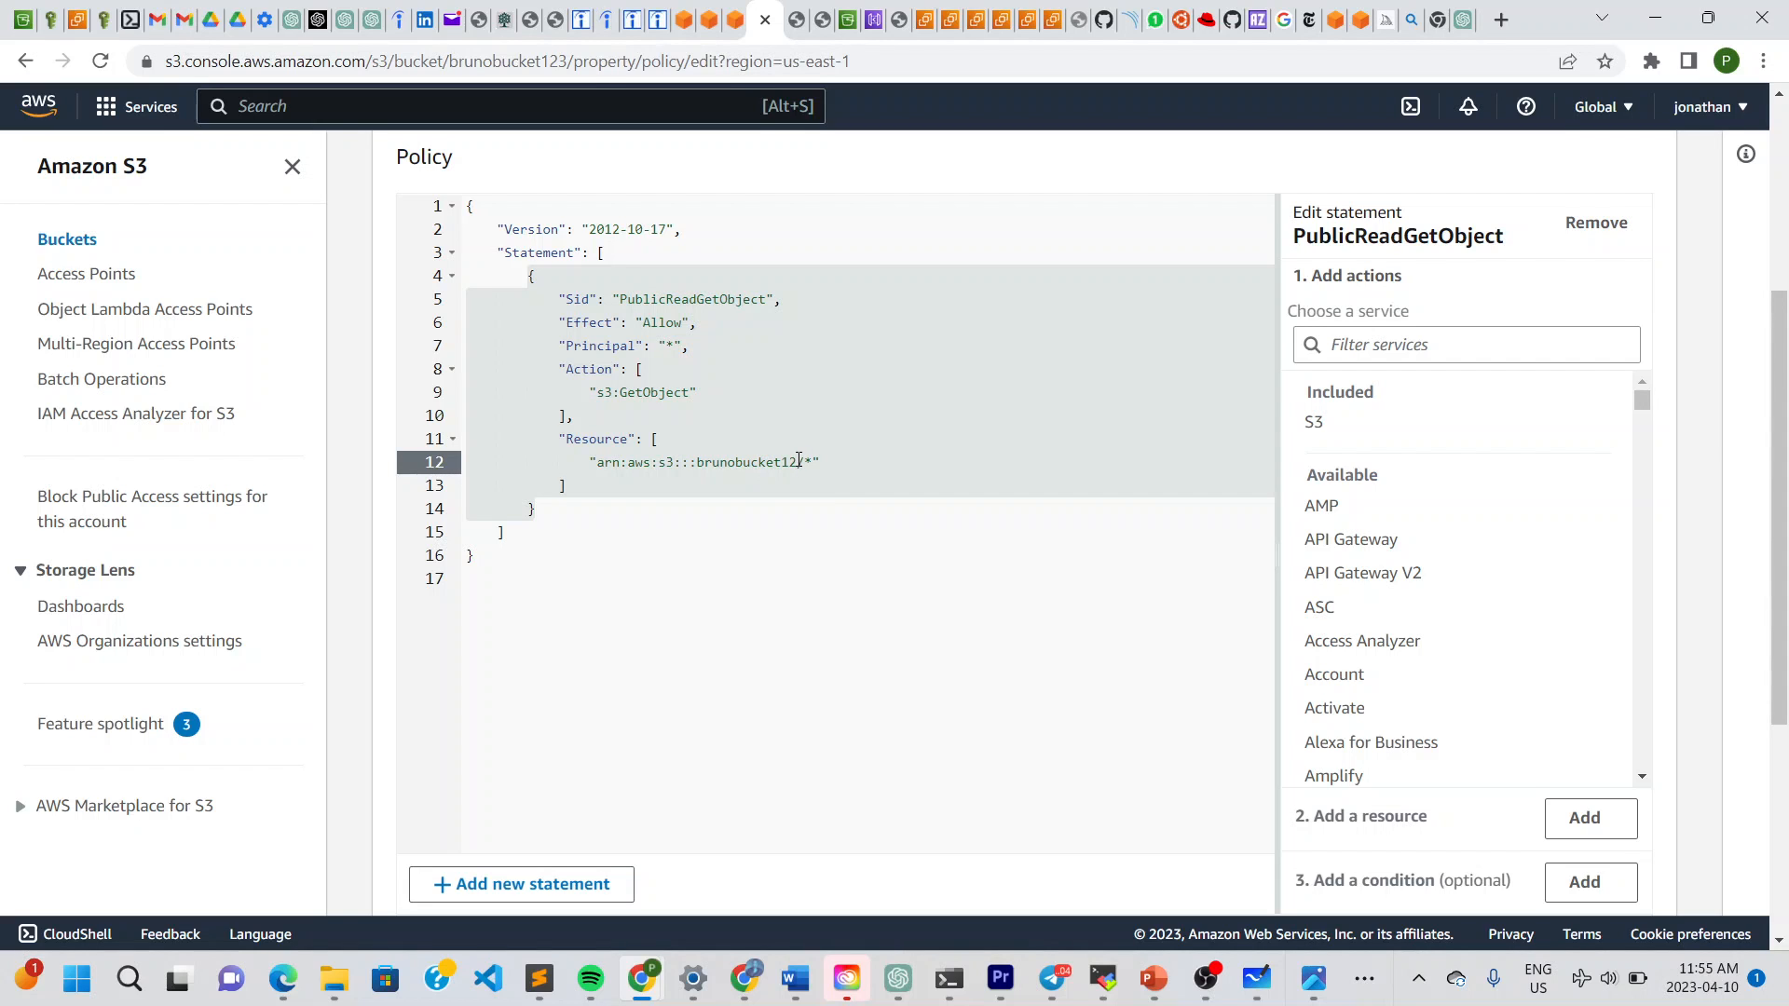
scroll(883, 615, "down", 4)
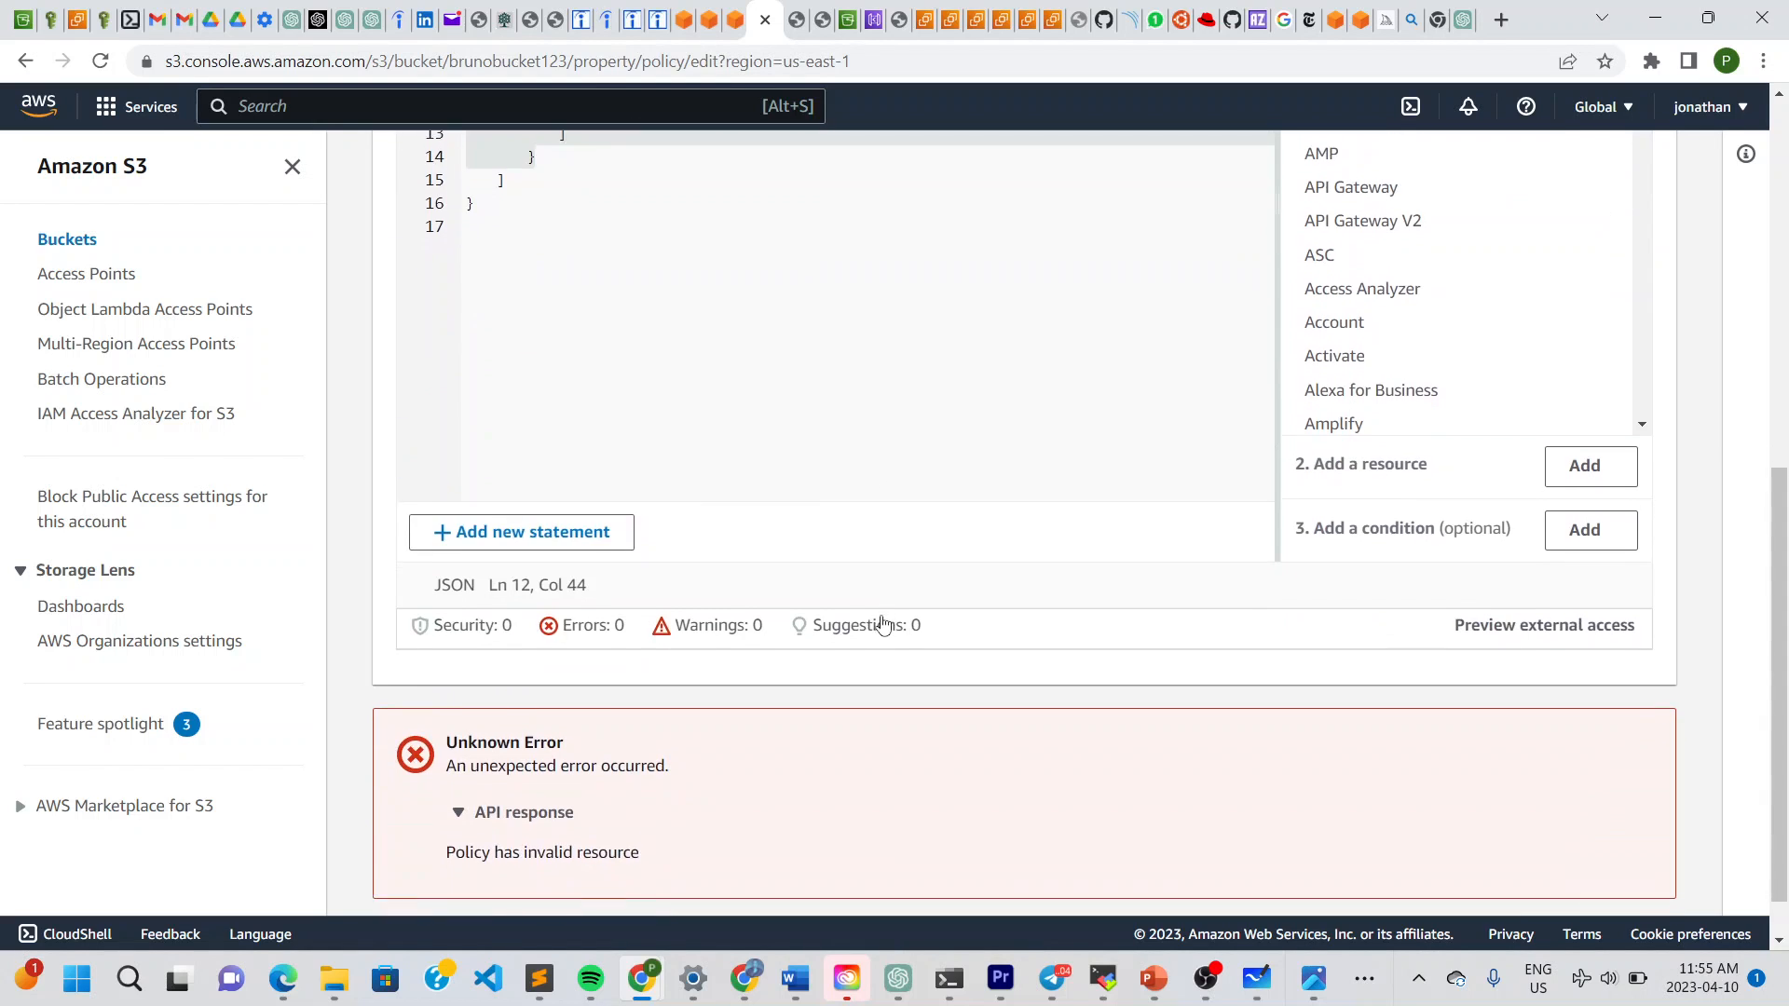
scroll(1016, 643, "down", 1)
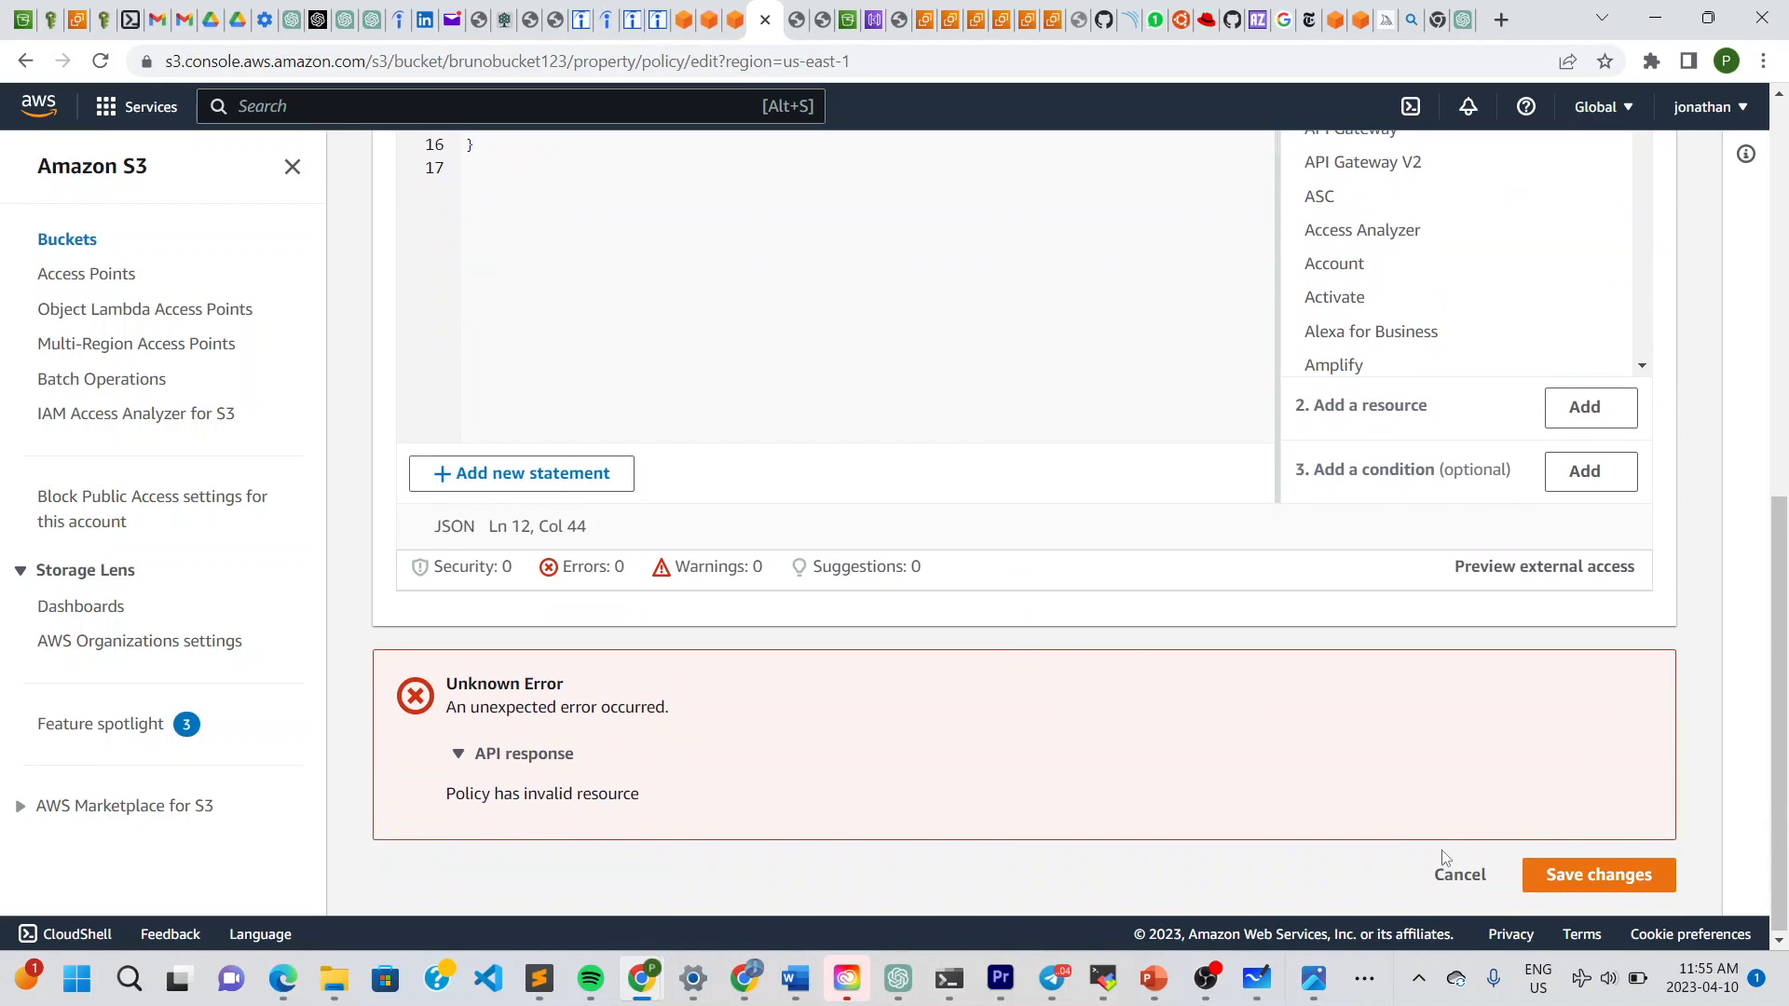
left_click(1570, 868)
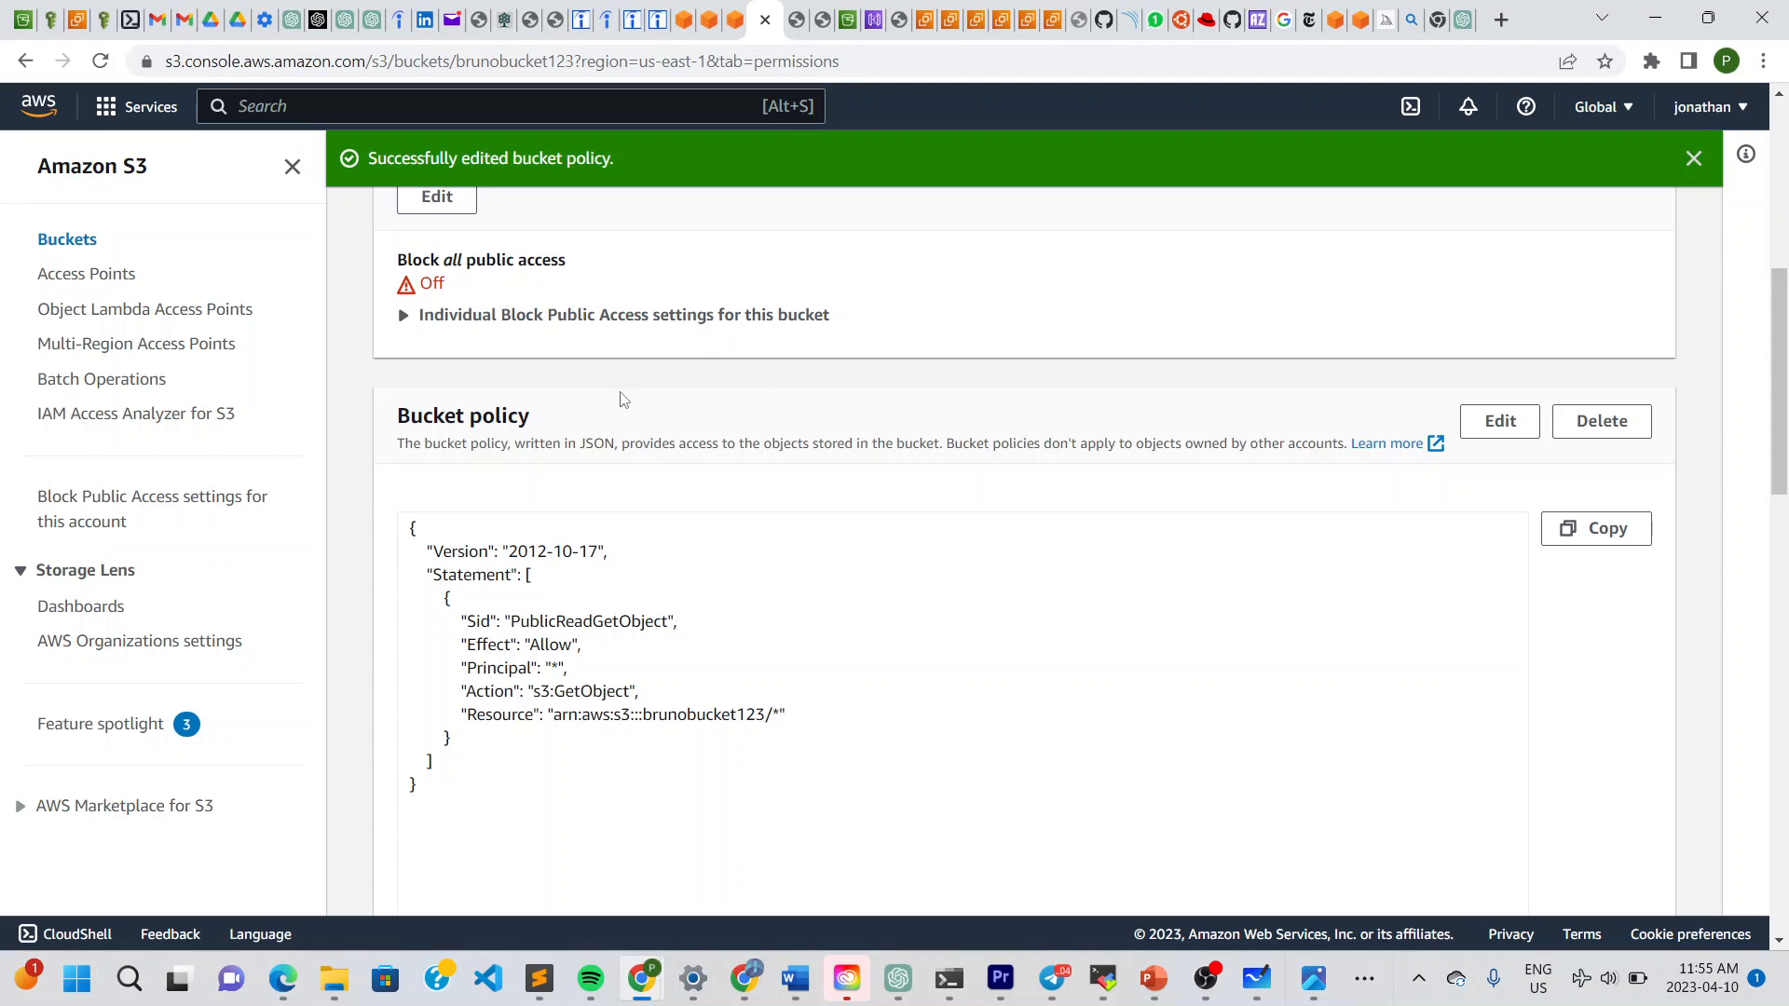
Review the saved bucket policy and the bucket's other permission settings, and open its list of objects.
scroll(347, 510, "down", 3)
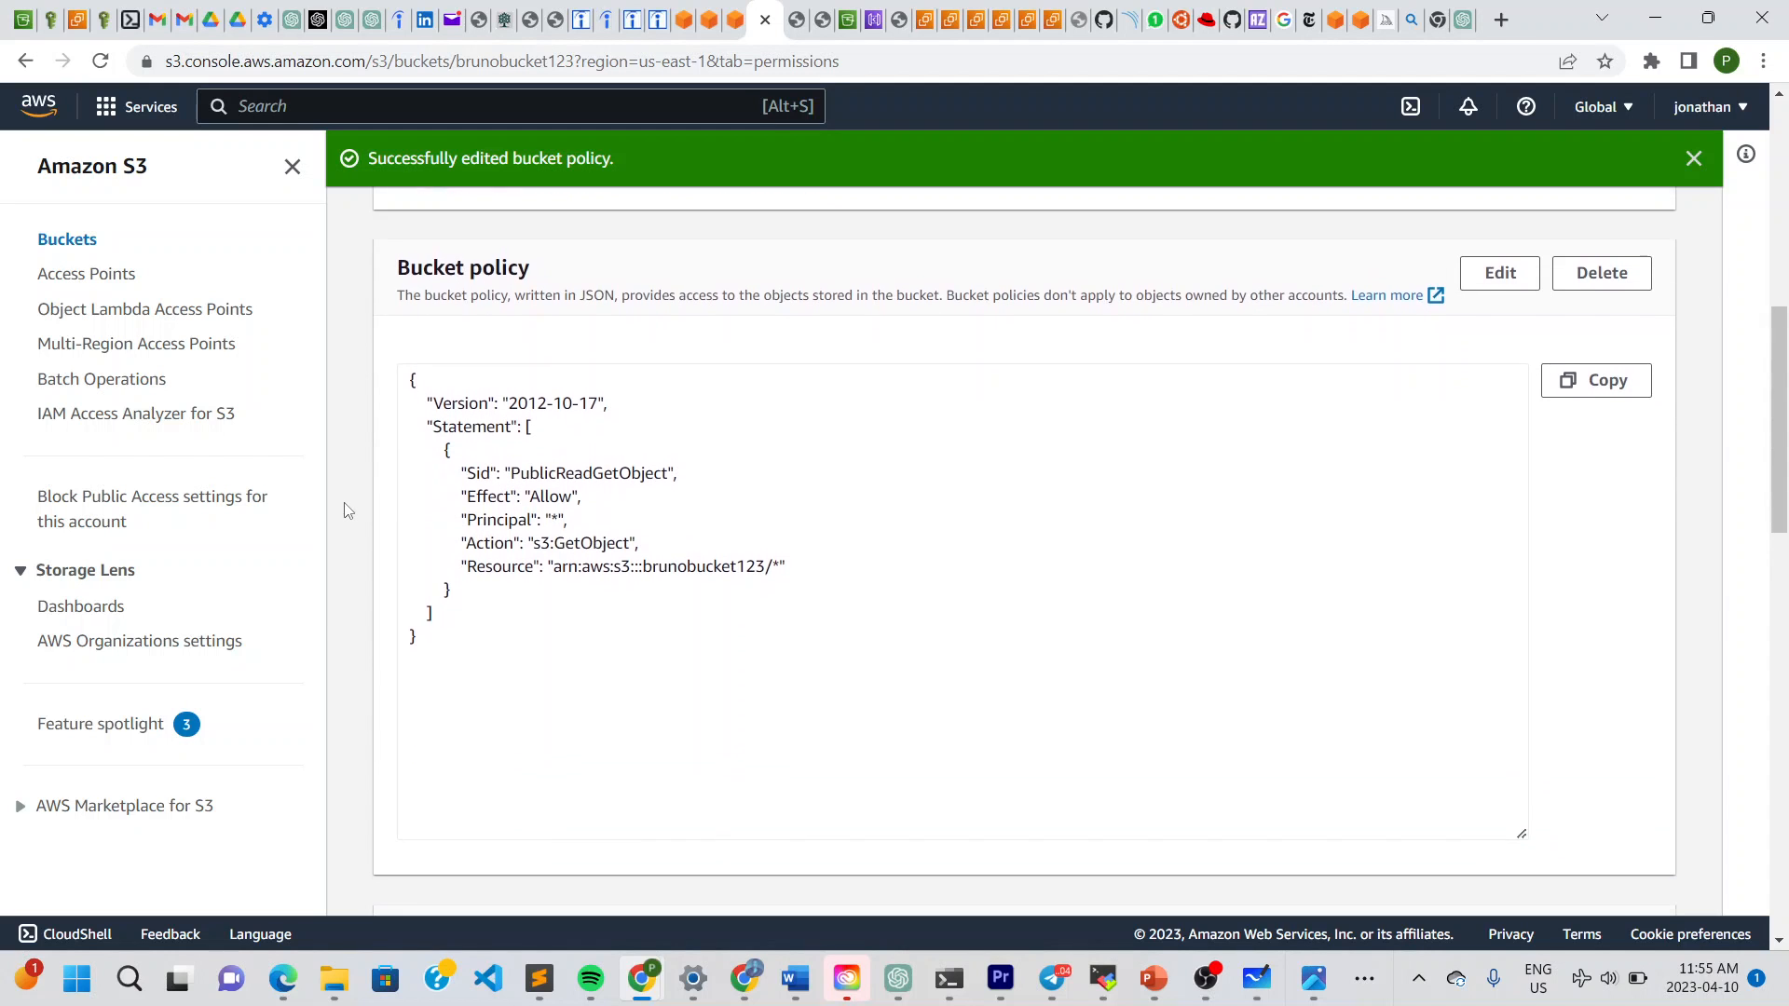
scroll(347, 510, "down", 5)
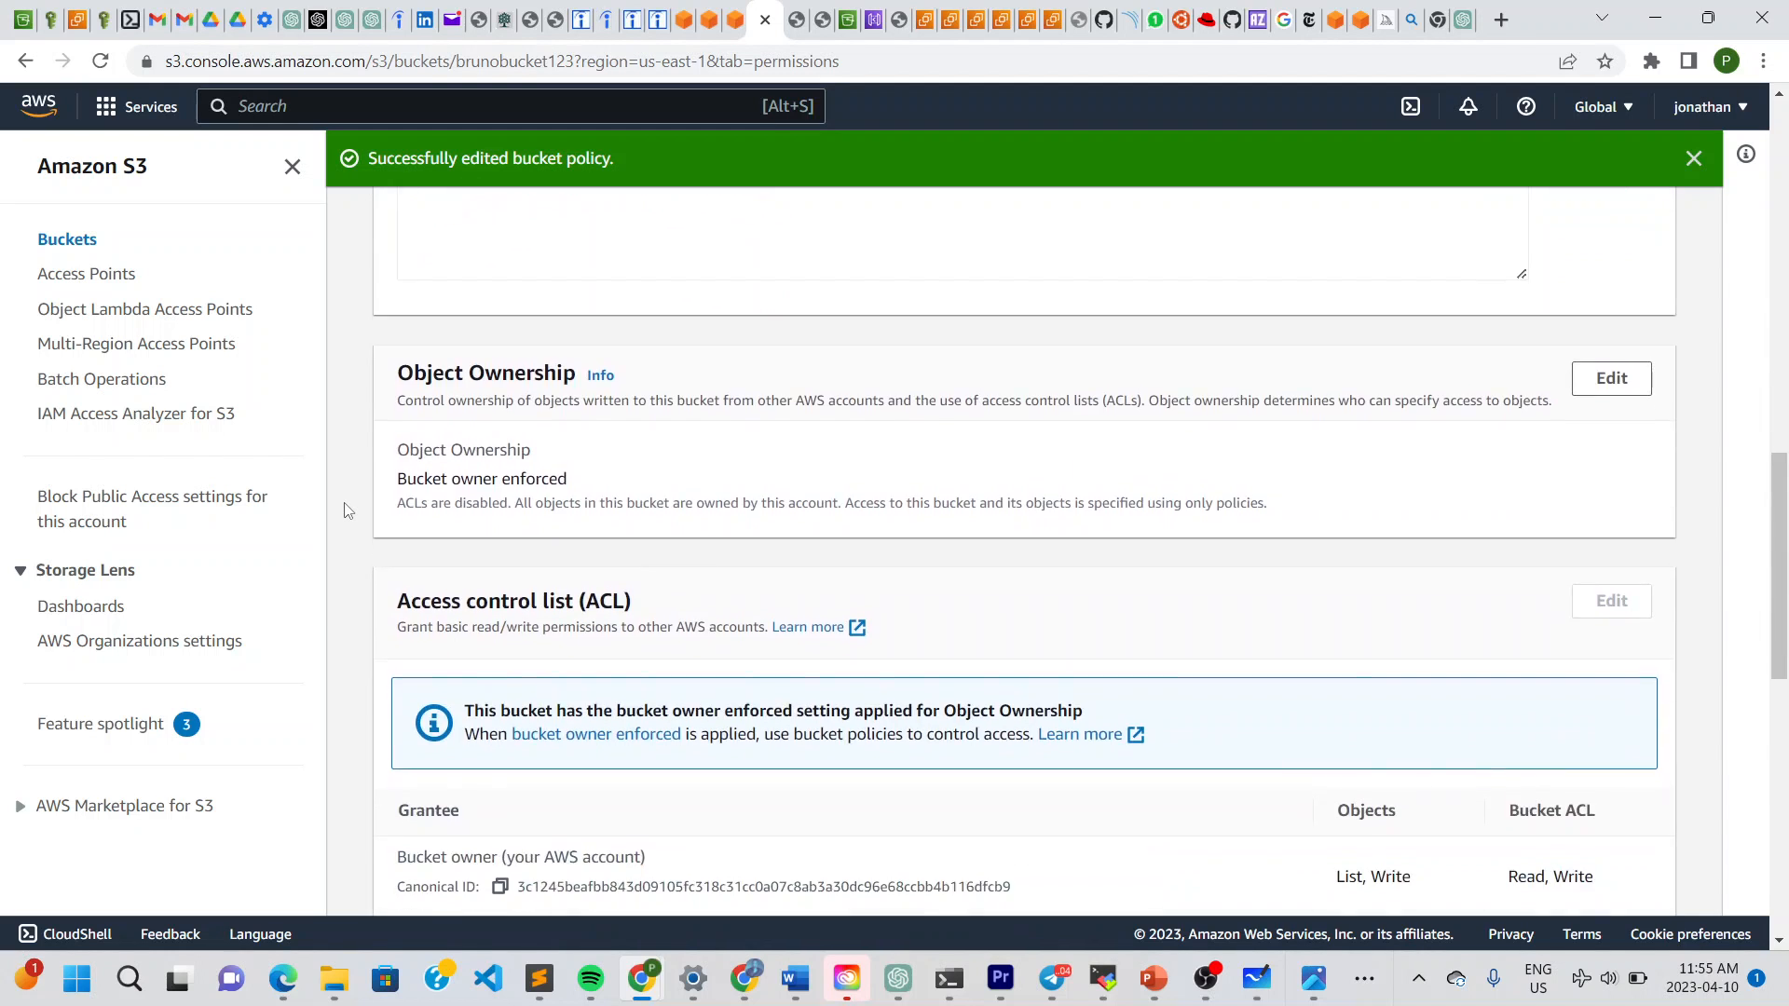
scroll(347, 510, "down", 8)
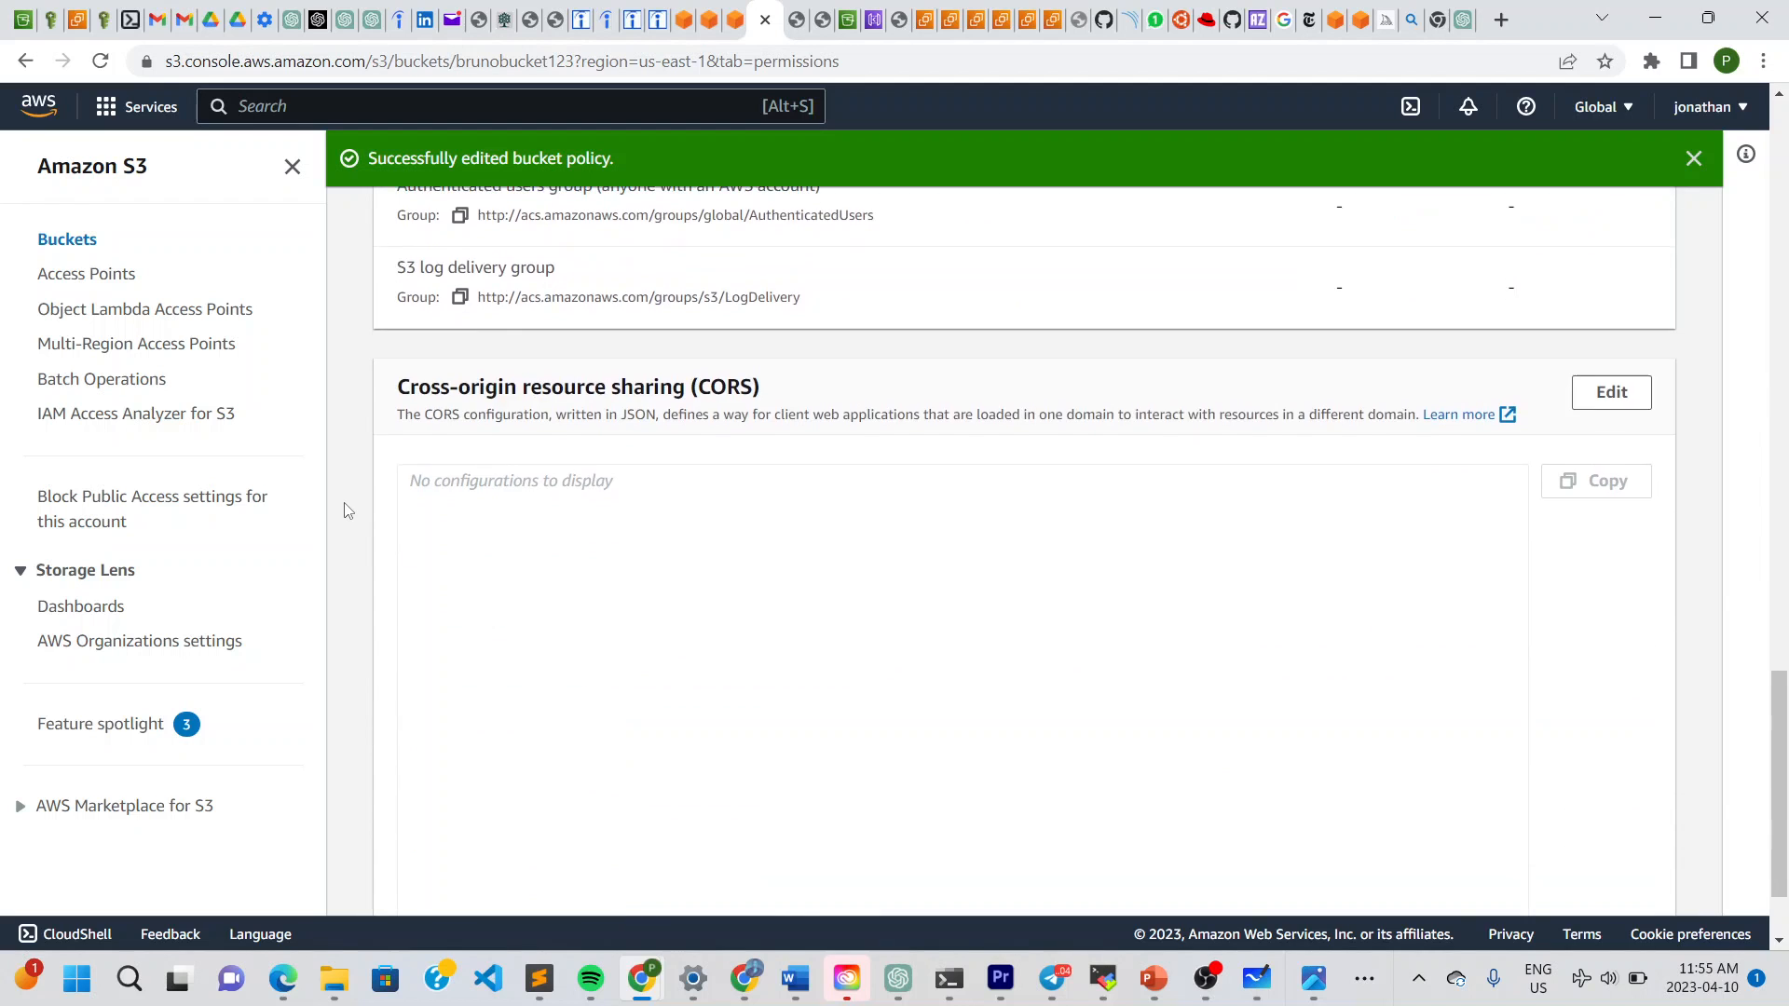
scroll(347, 510, "up", 20)
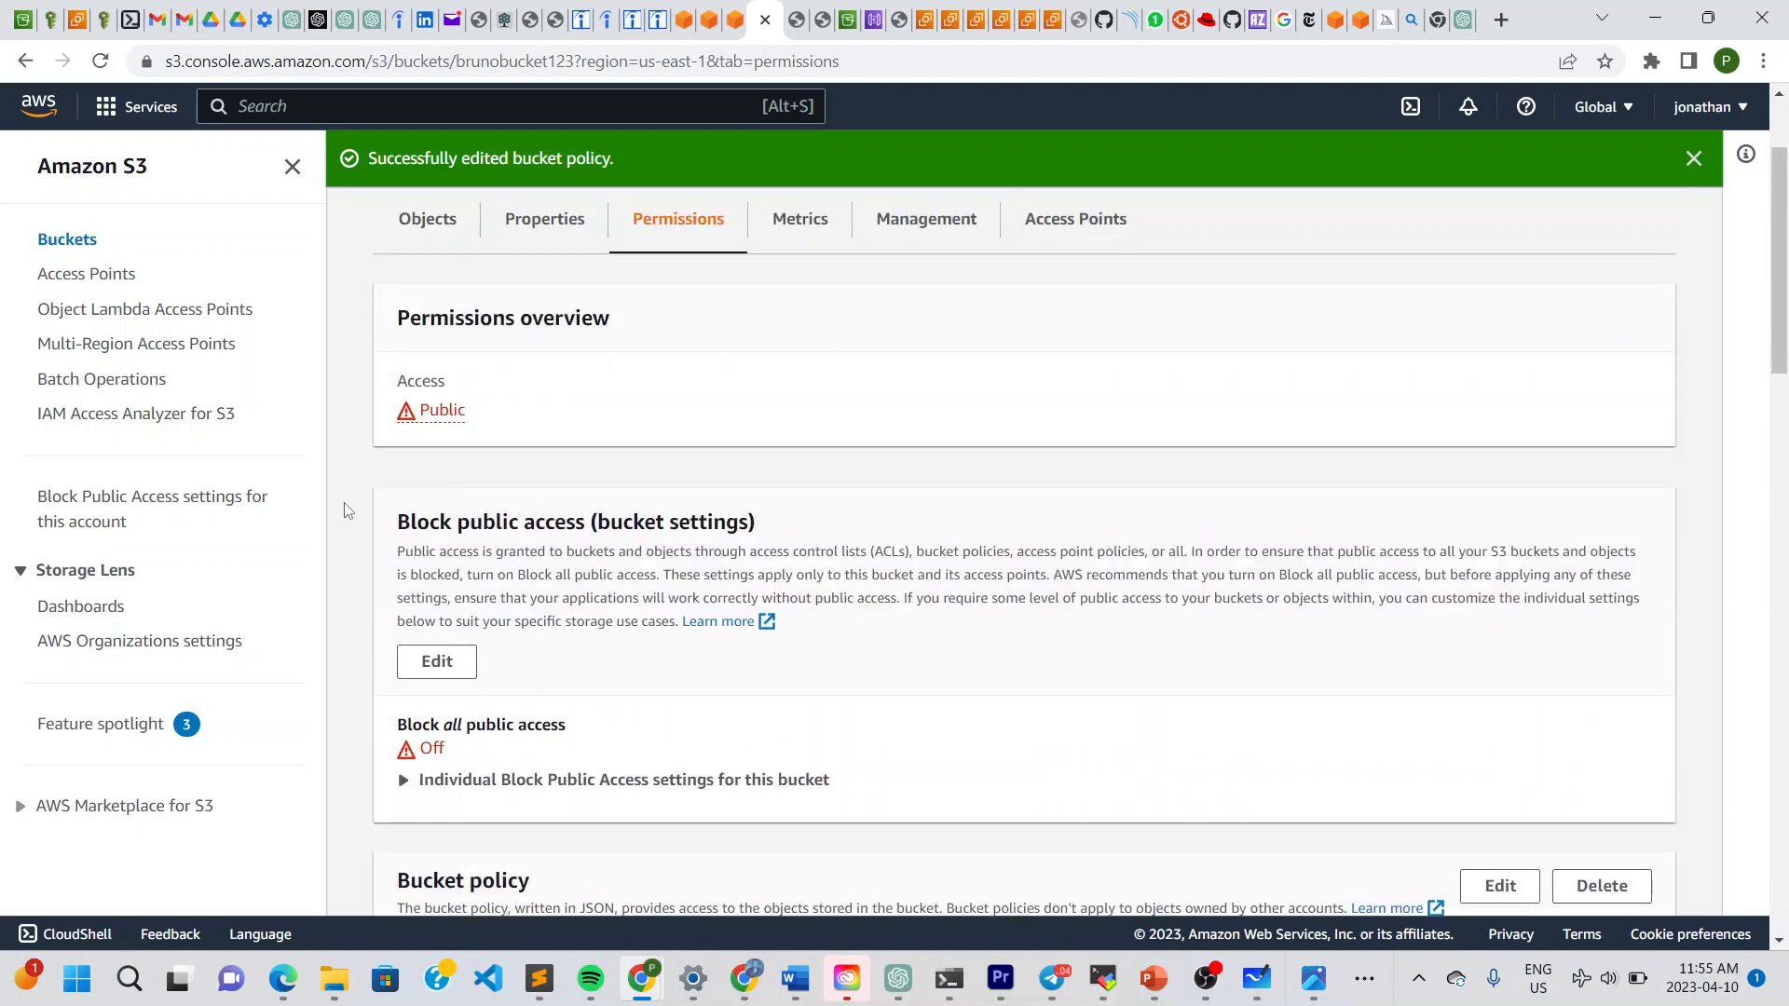
scroll(371, 646, "down", 8)
scroll(370, 649, "up", 8)
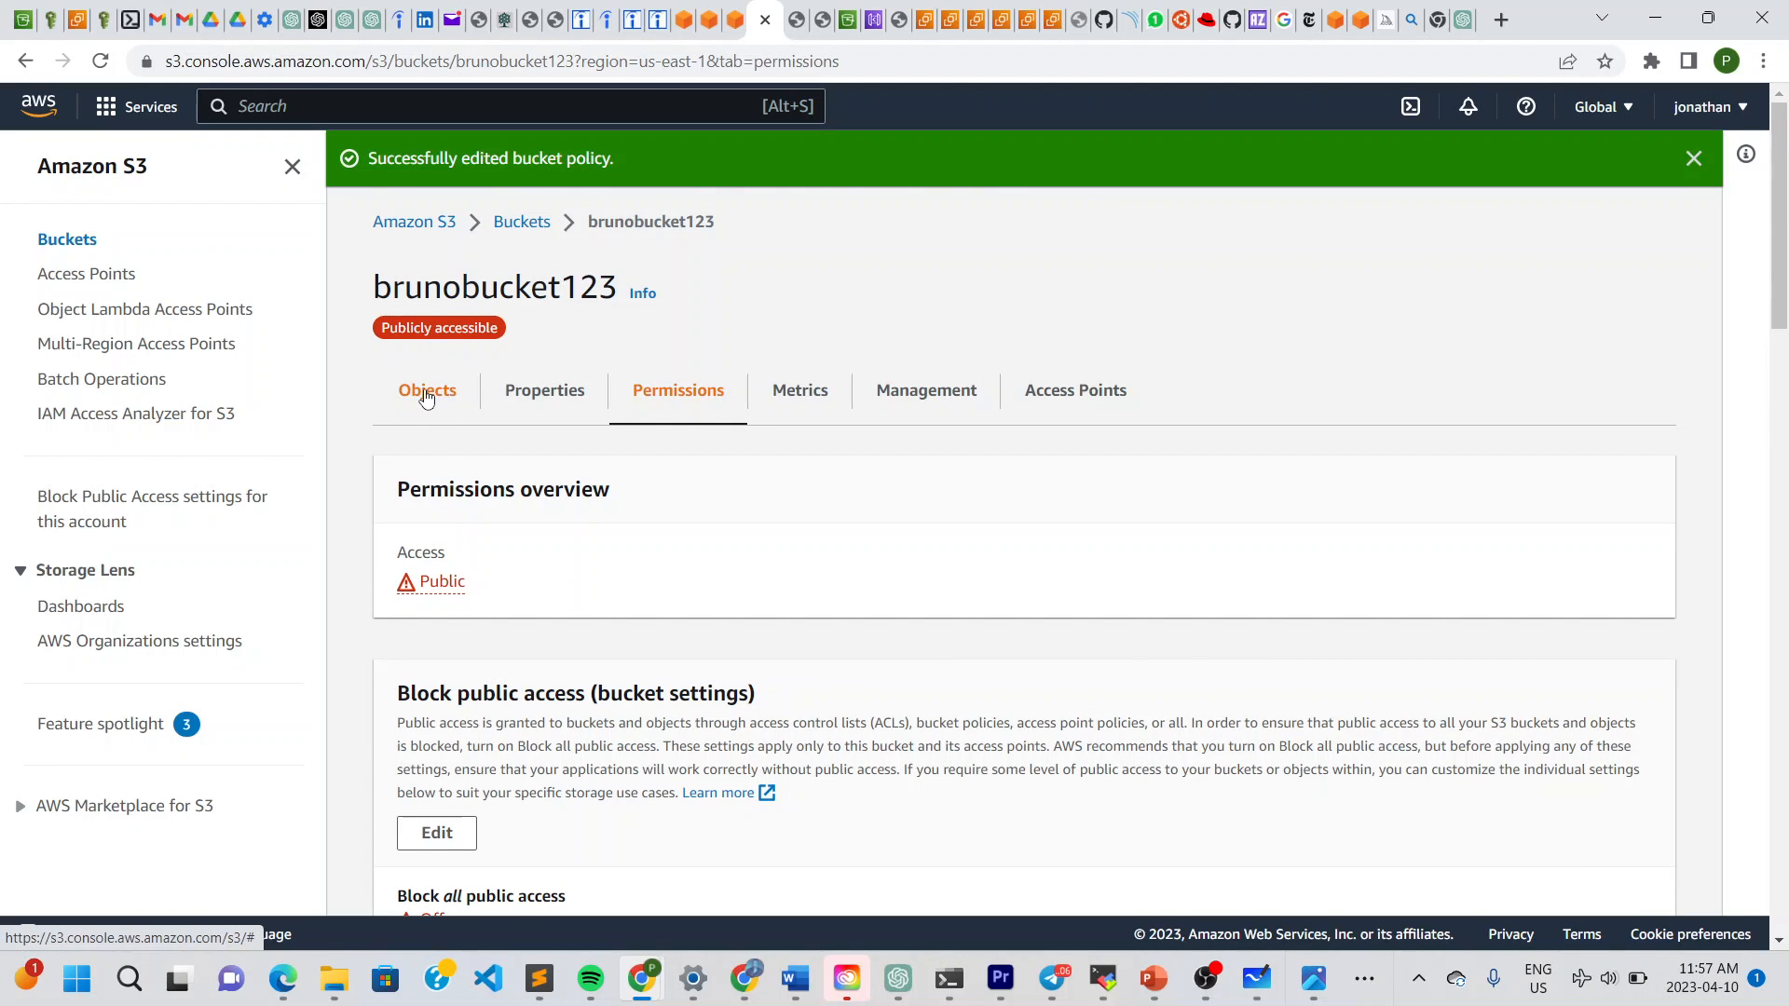
left_click(429, 393)
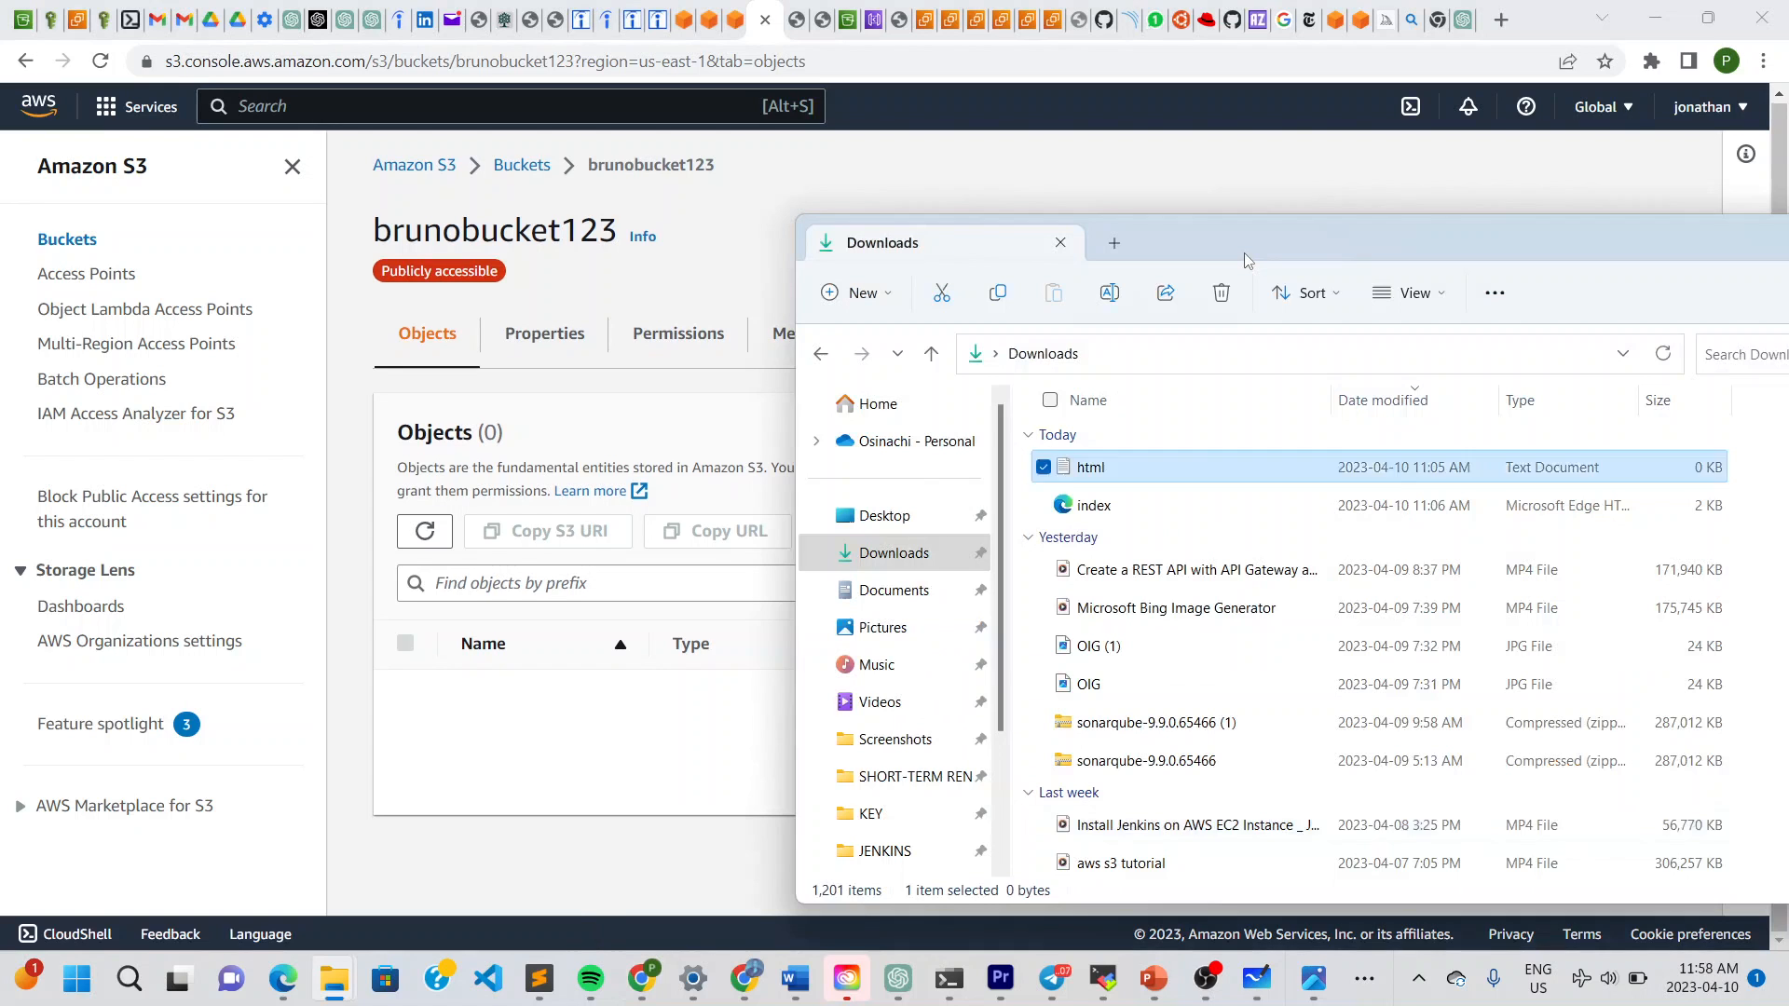
Open the html text file from Downloads in Notepad, read through the code in the index file and close Notepad.
key("i")
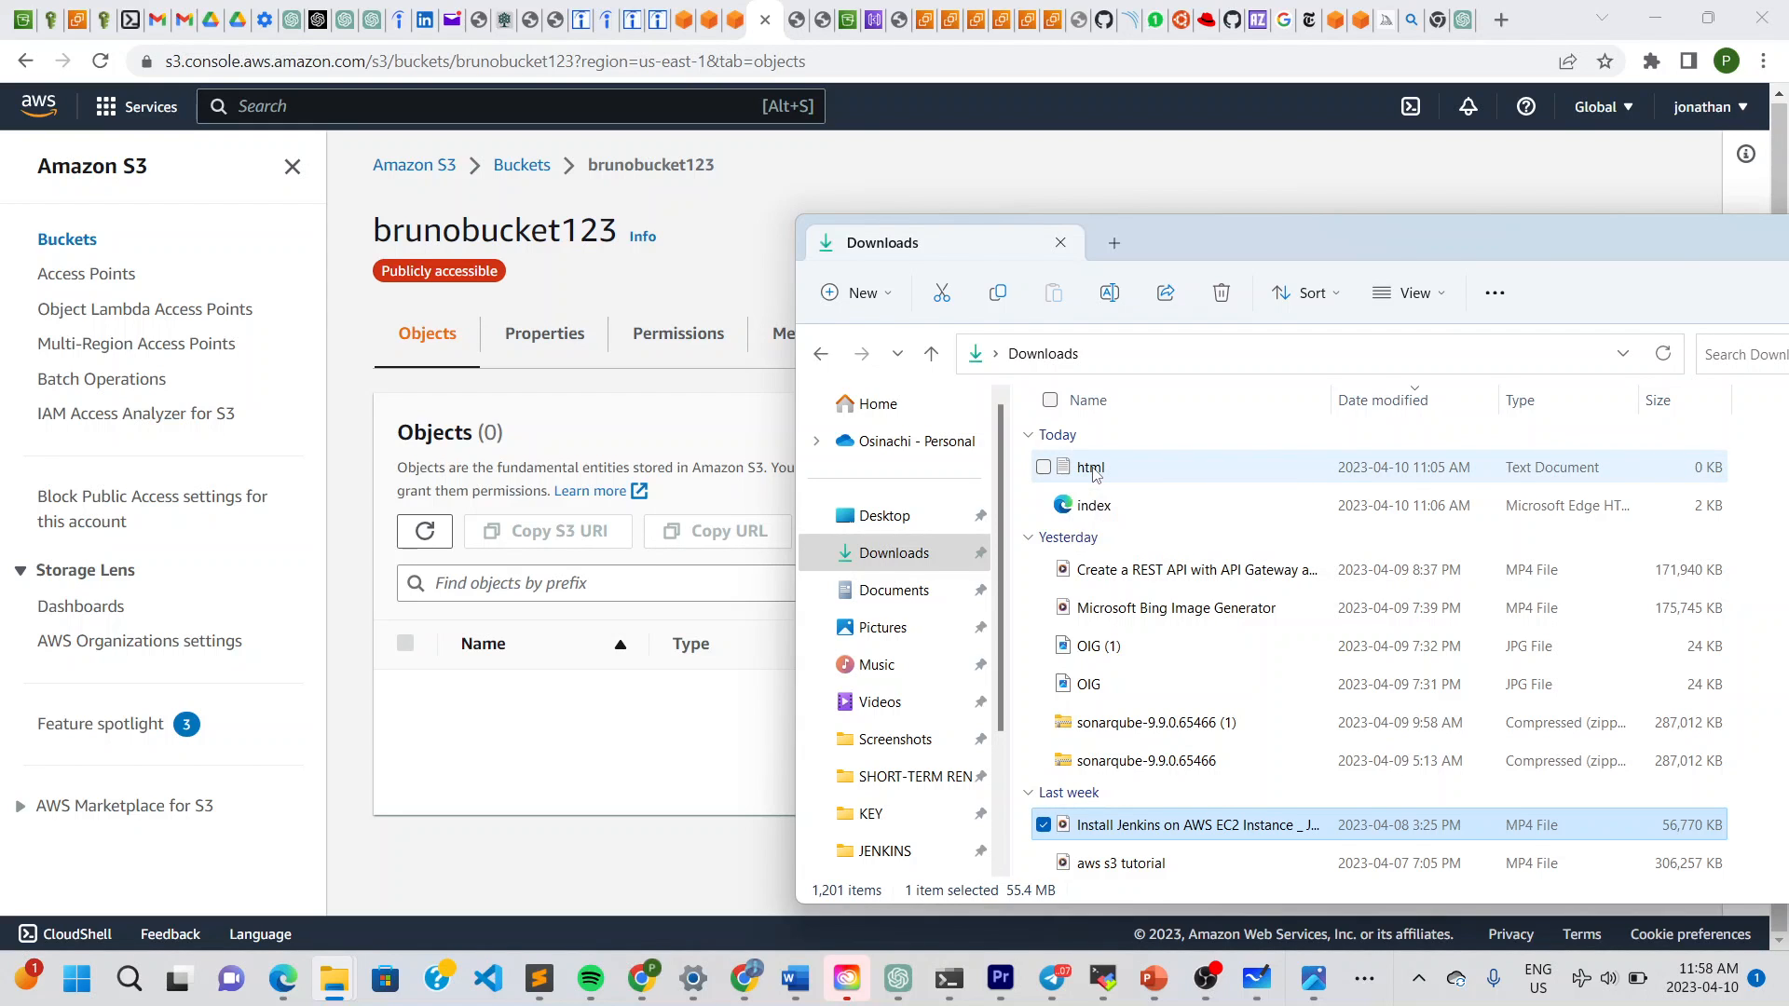
double_click(1091, 469)
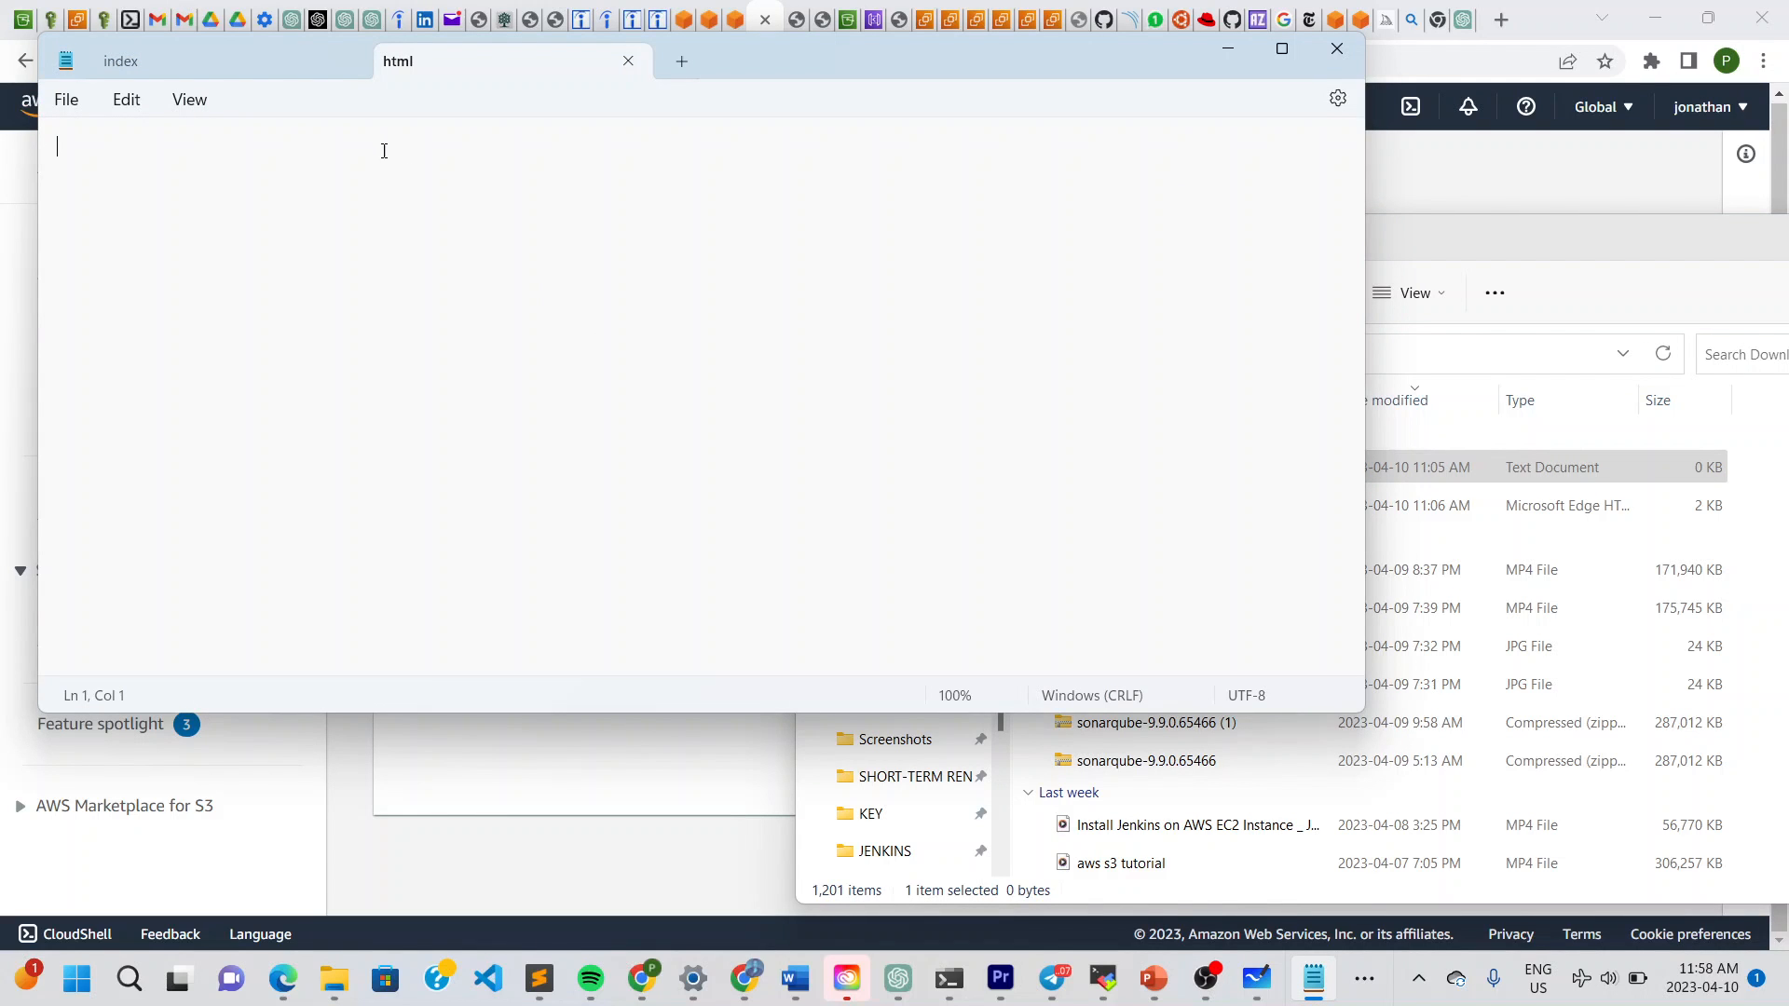
left_click(278, 67)
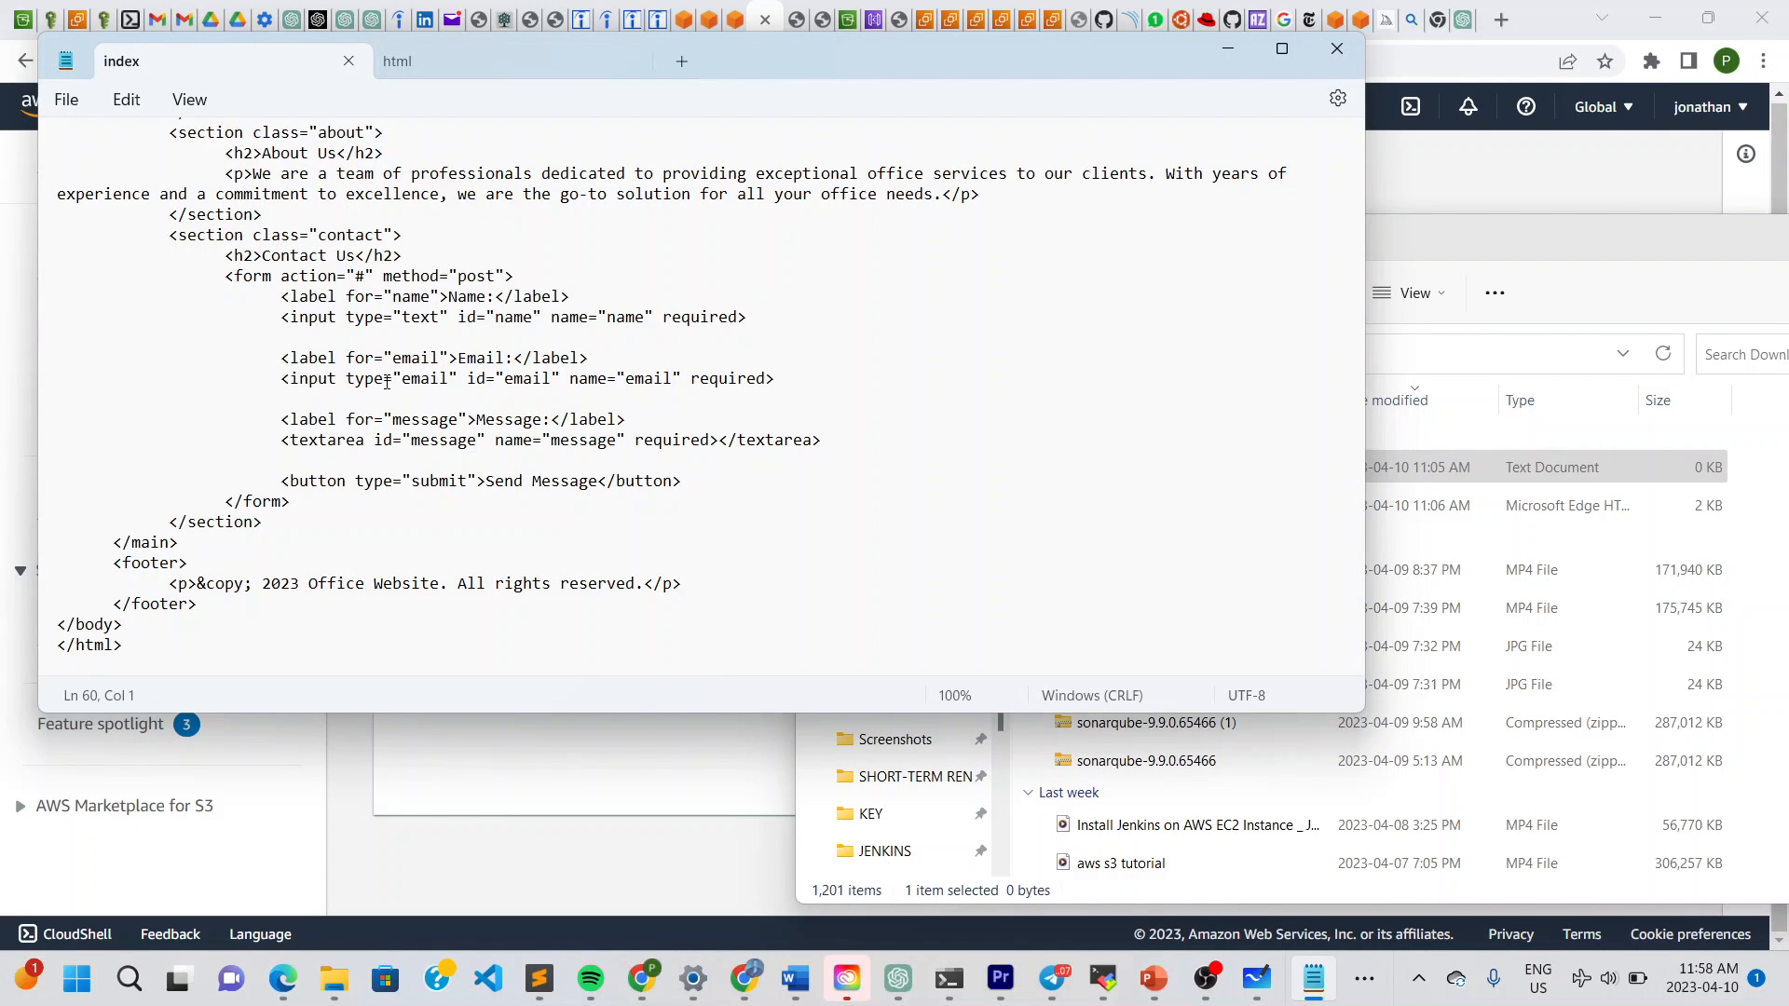
scroll(436, 410, "up", 10)
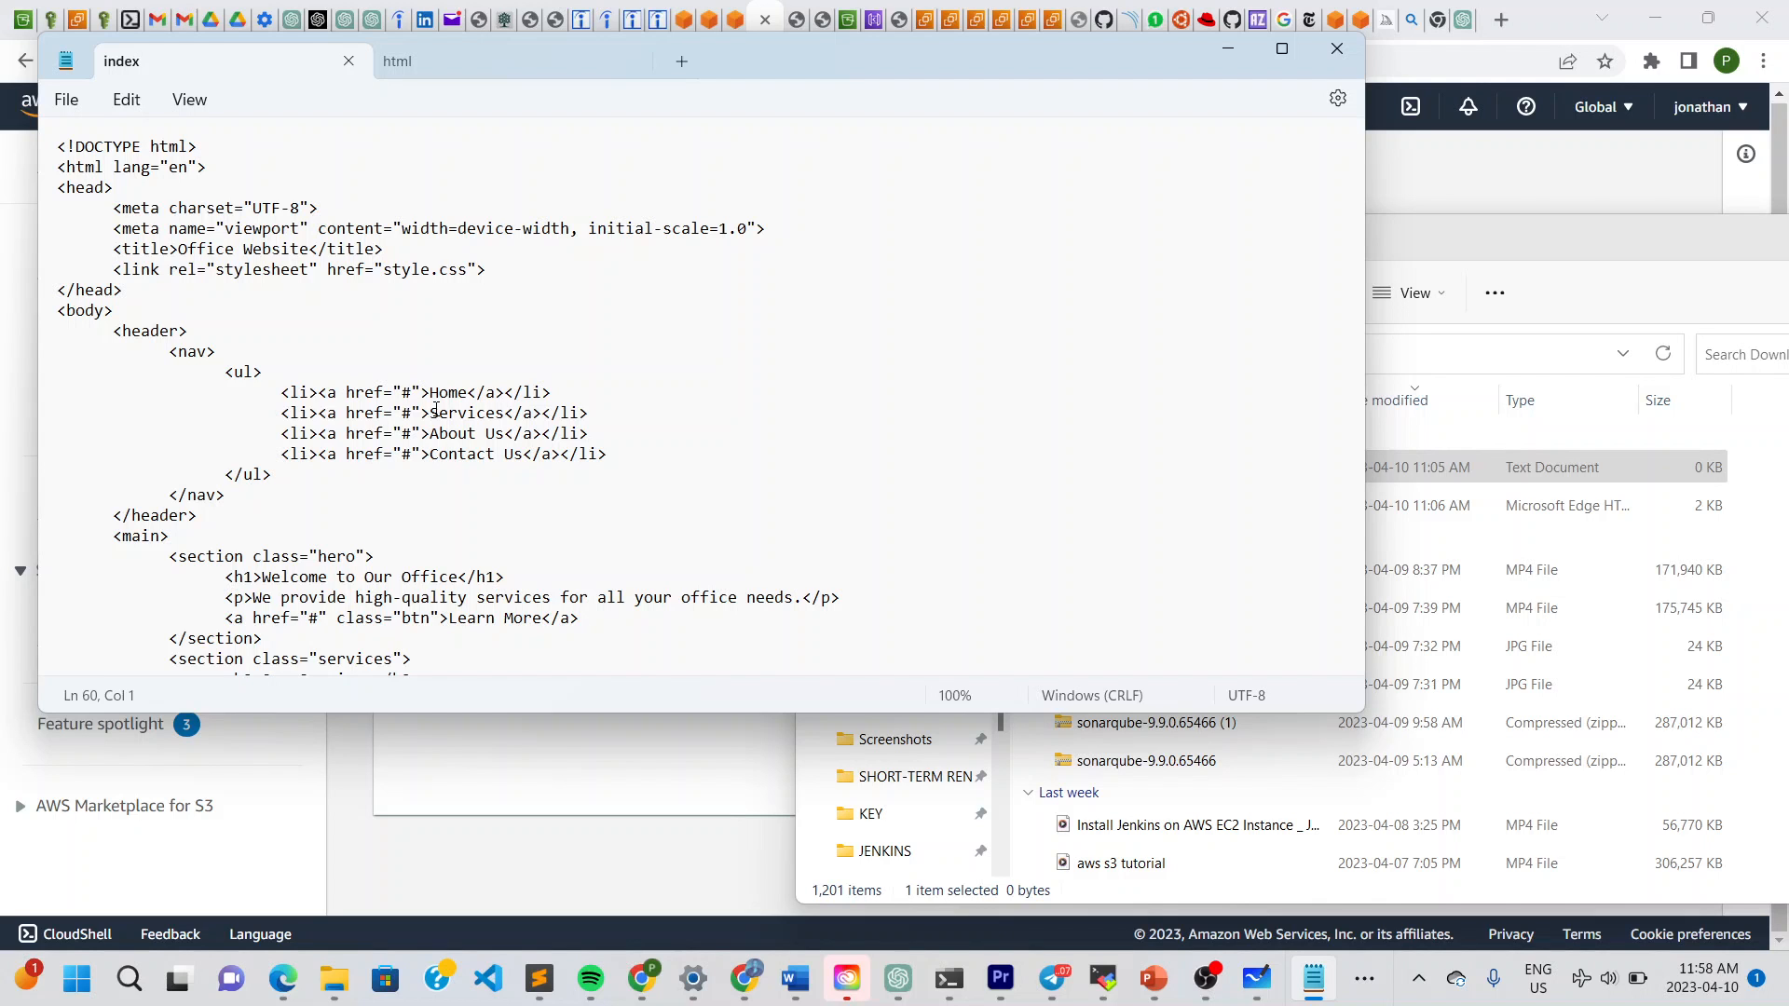
scroll(425, 401, "down", 10)
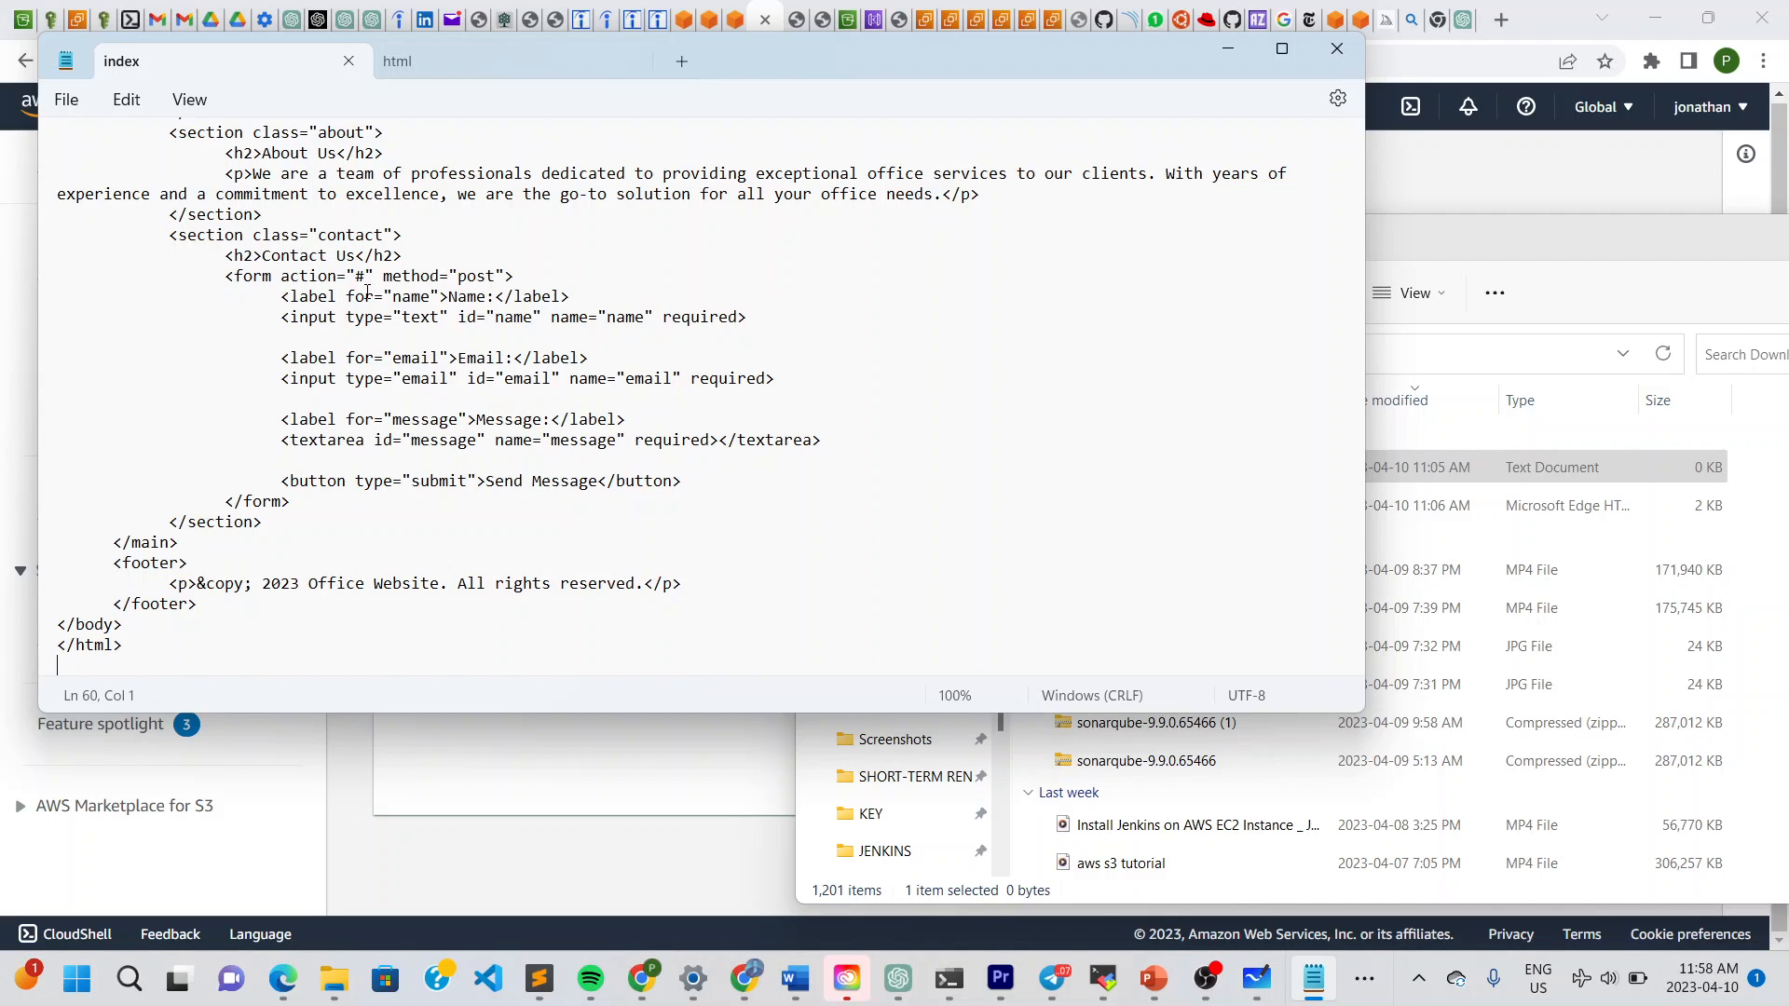
left_click(1337, 49)
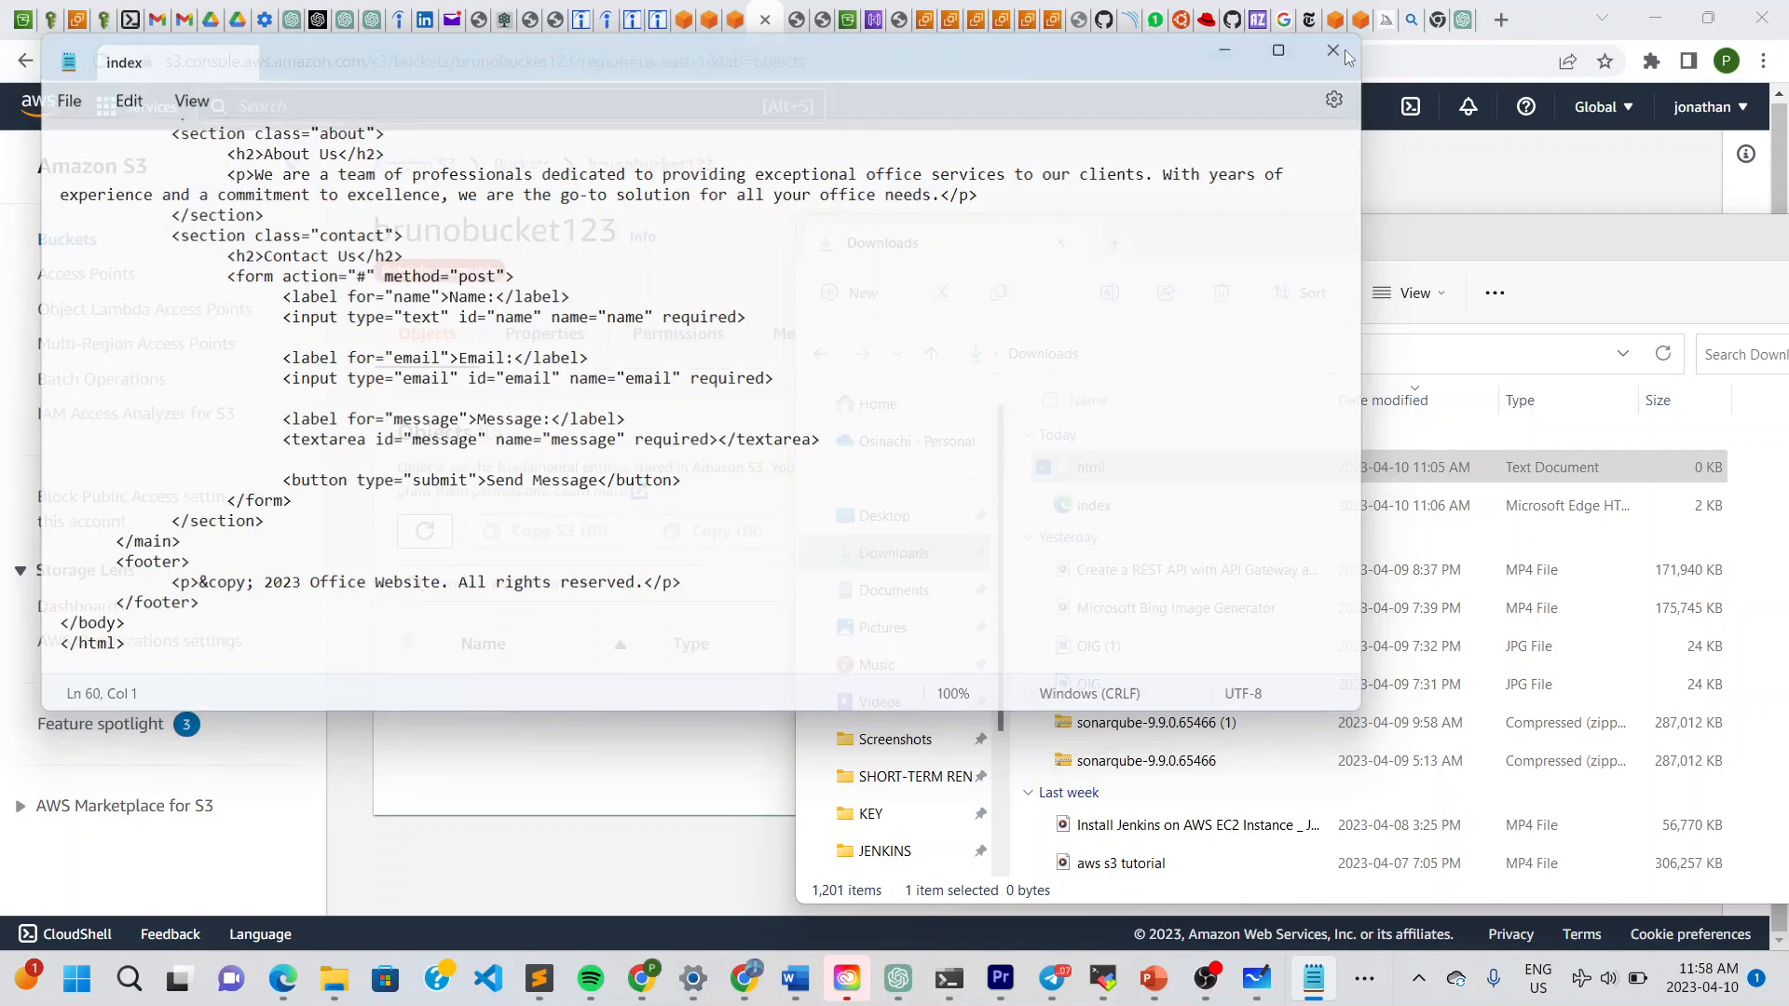
Upload only the index file from Downloads to brunobucket123, check the upload status and return to the bucket's object list.
left_click(1044, 505)
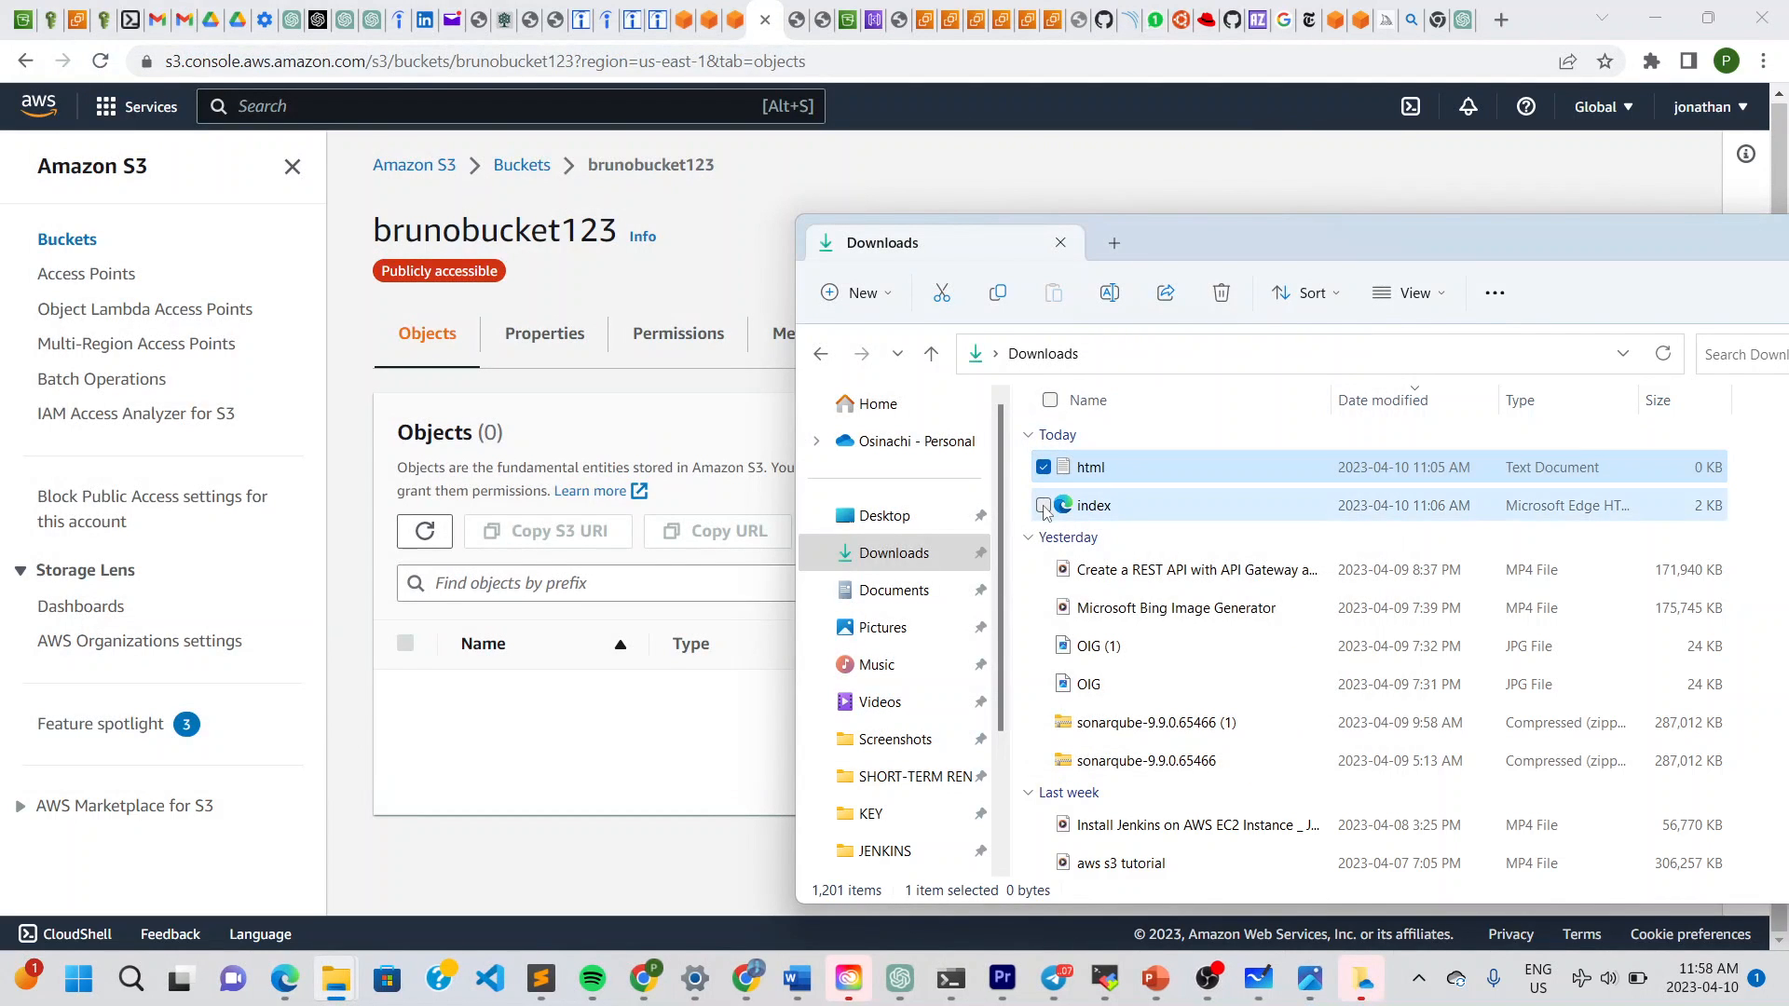
left_click(1043, 469)
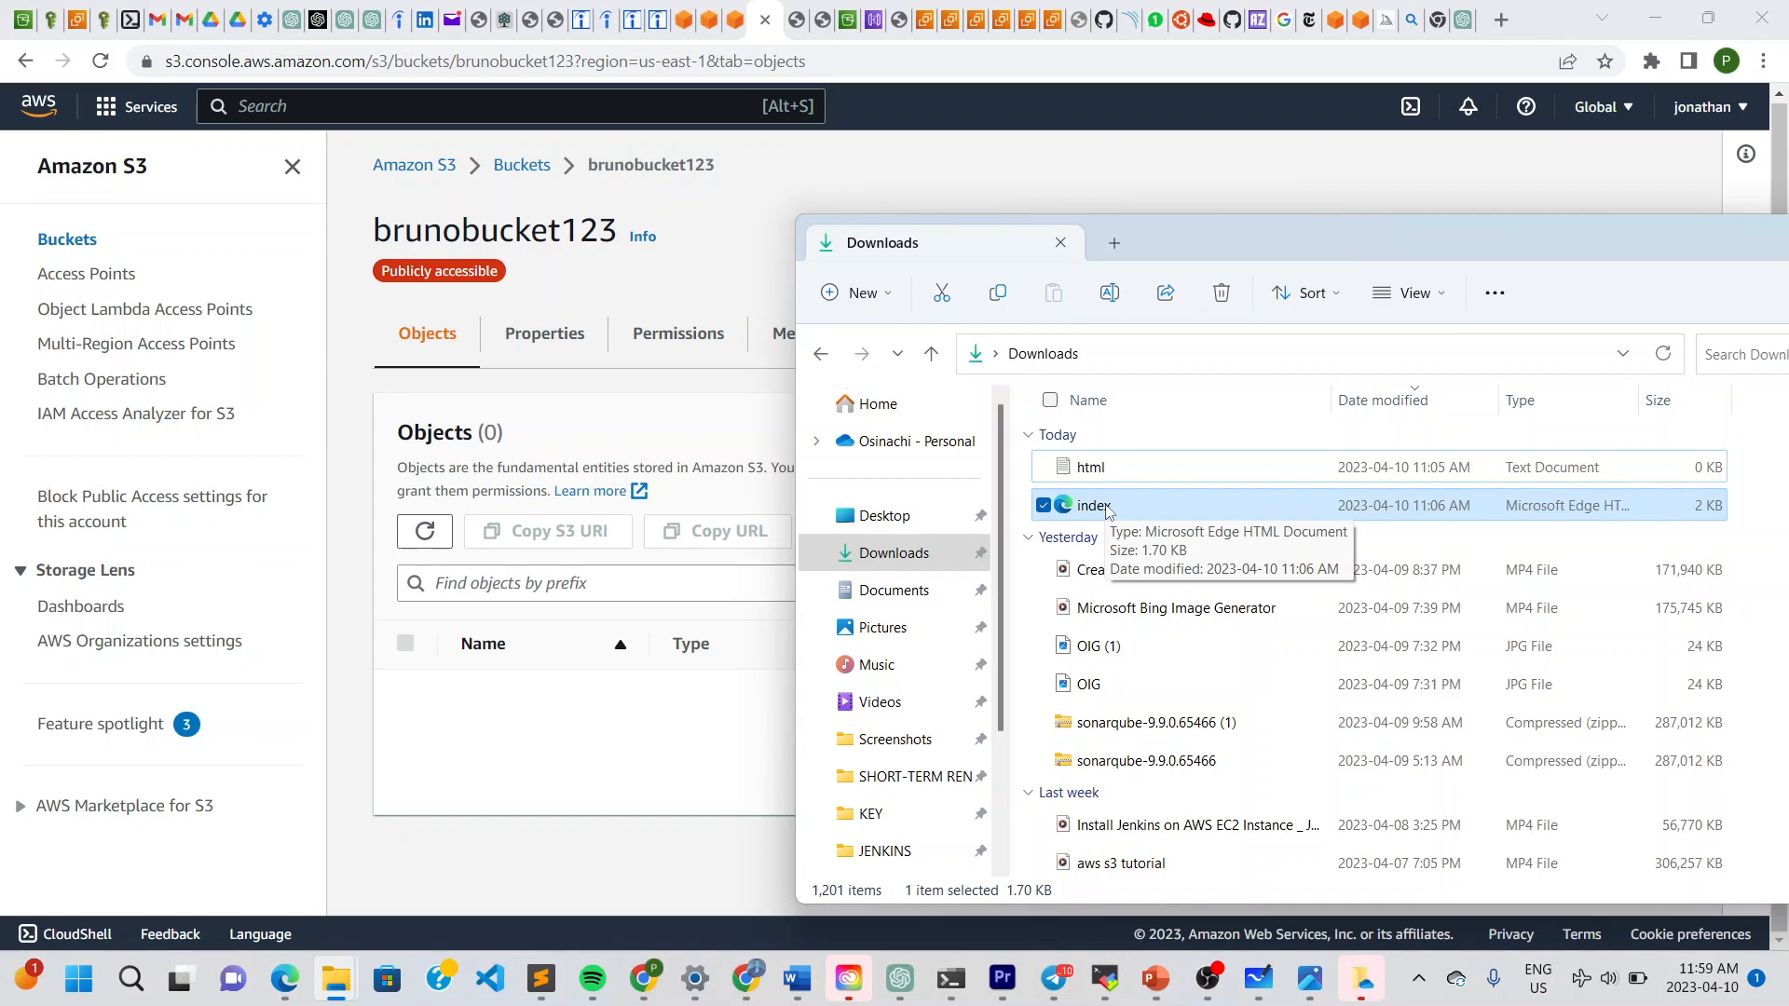
left_click_drag(1106, 509, 622, 686)
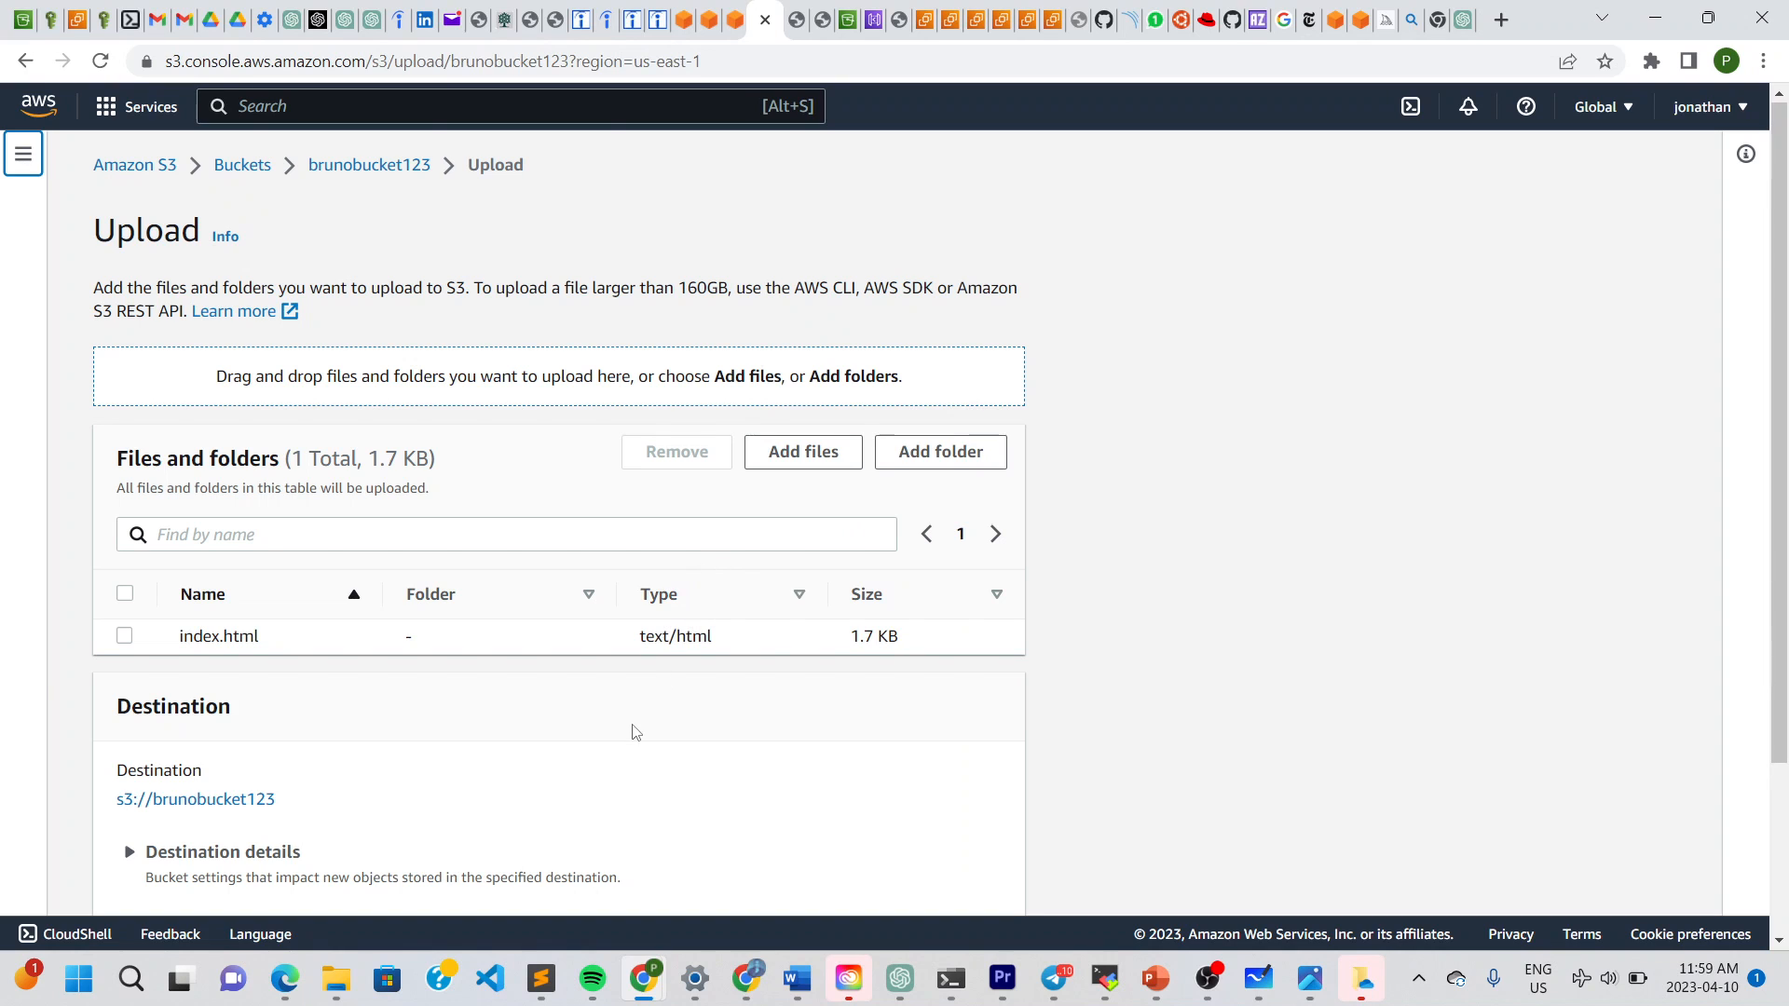
scroll(634, 733, "down", 3)
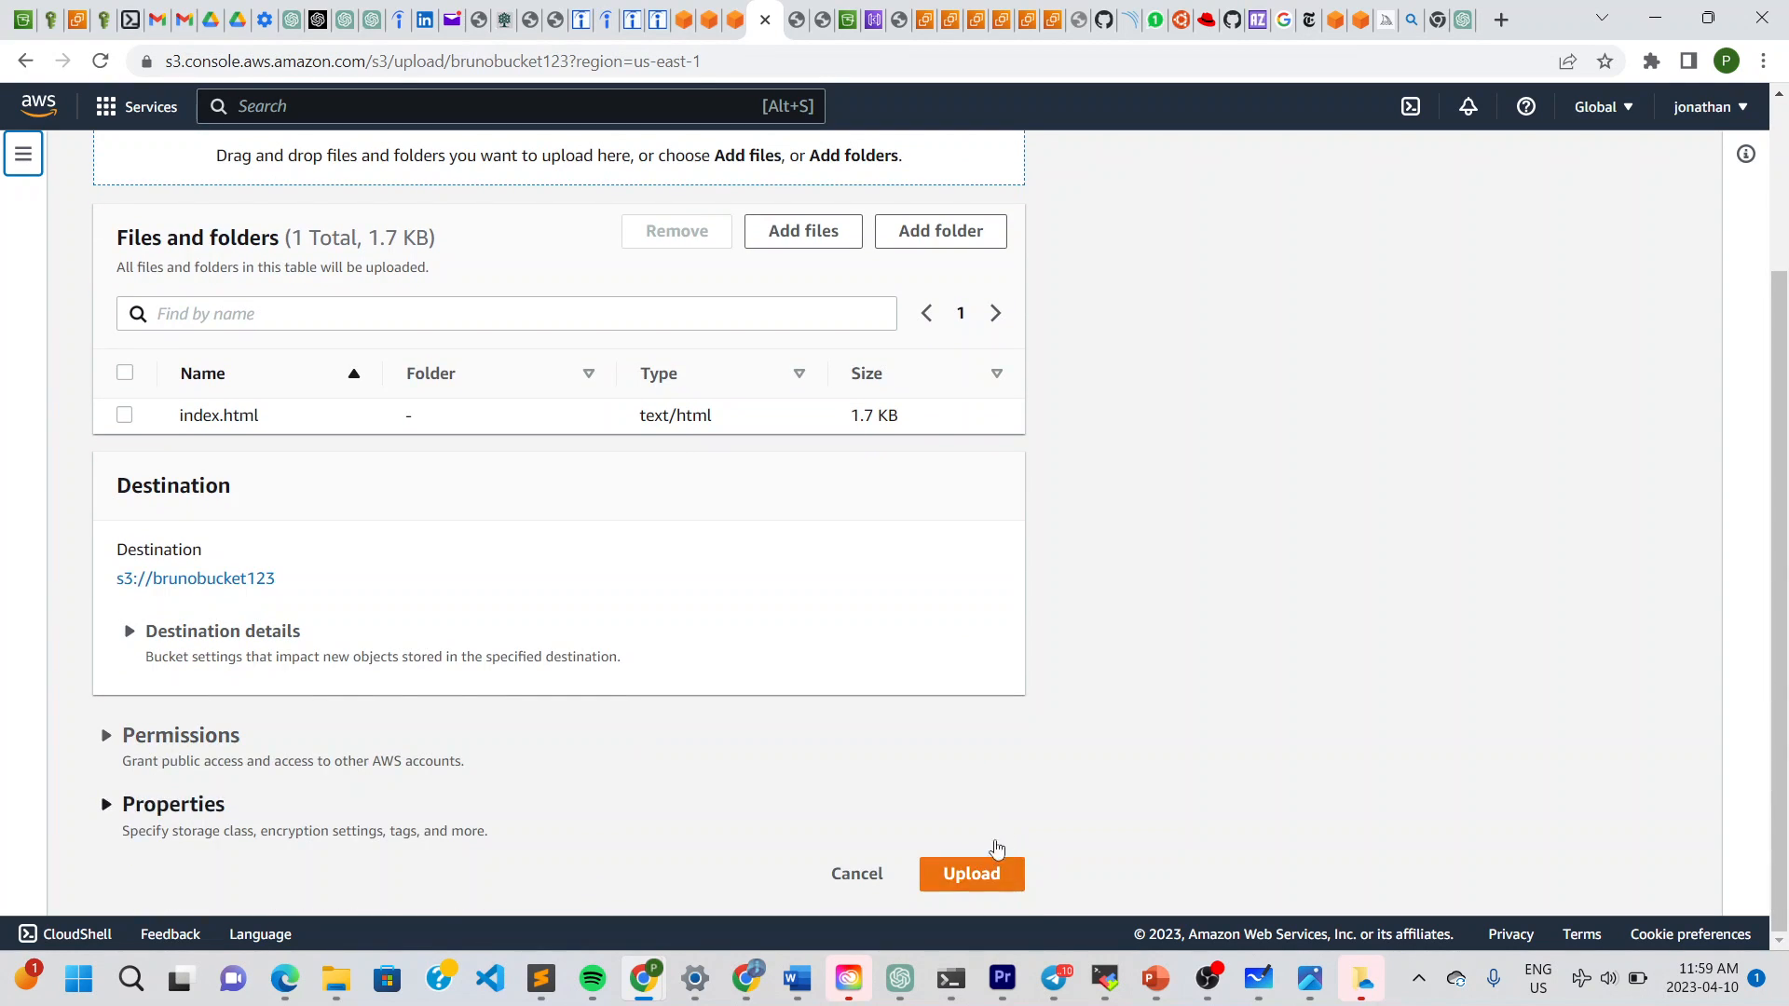
left_click(997, 875)
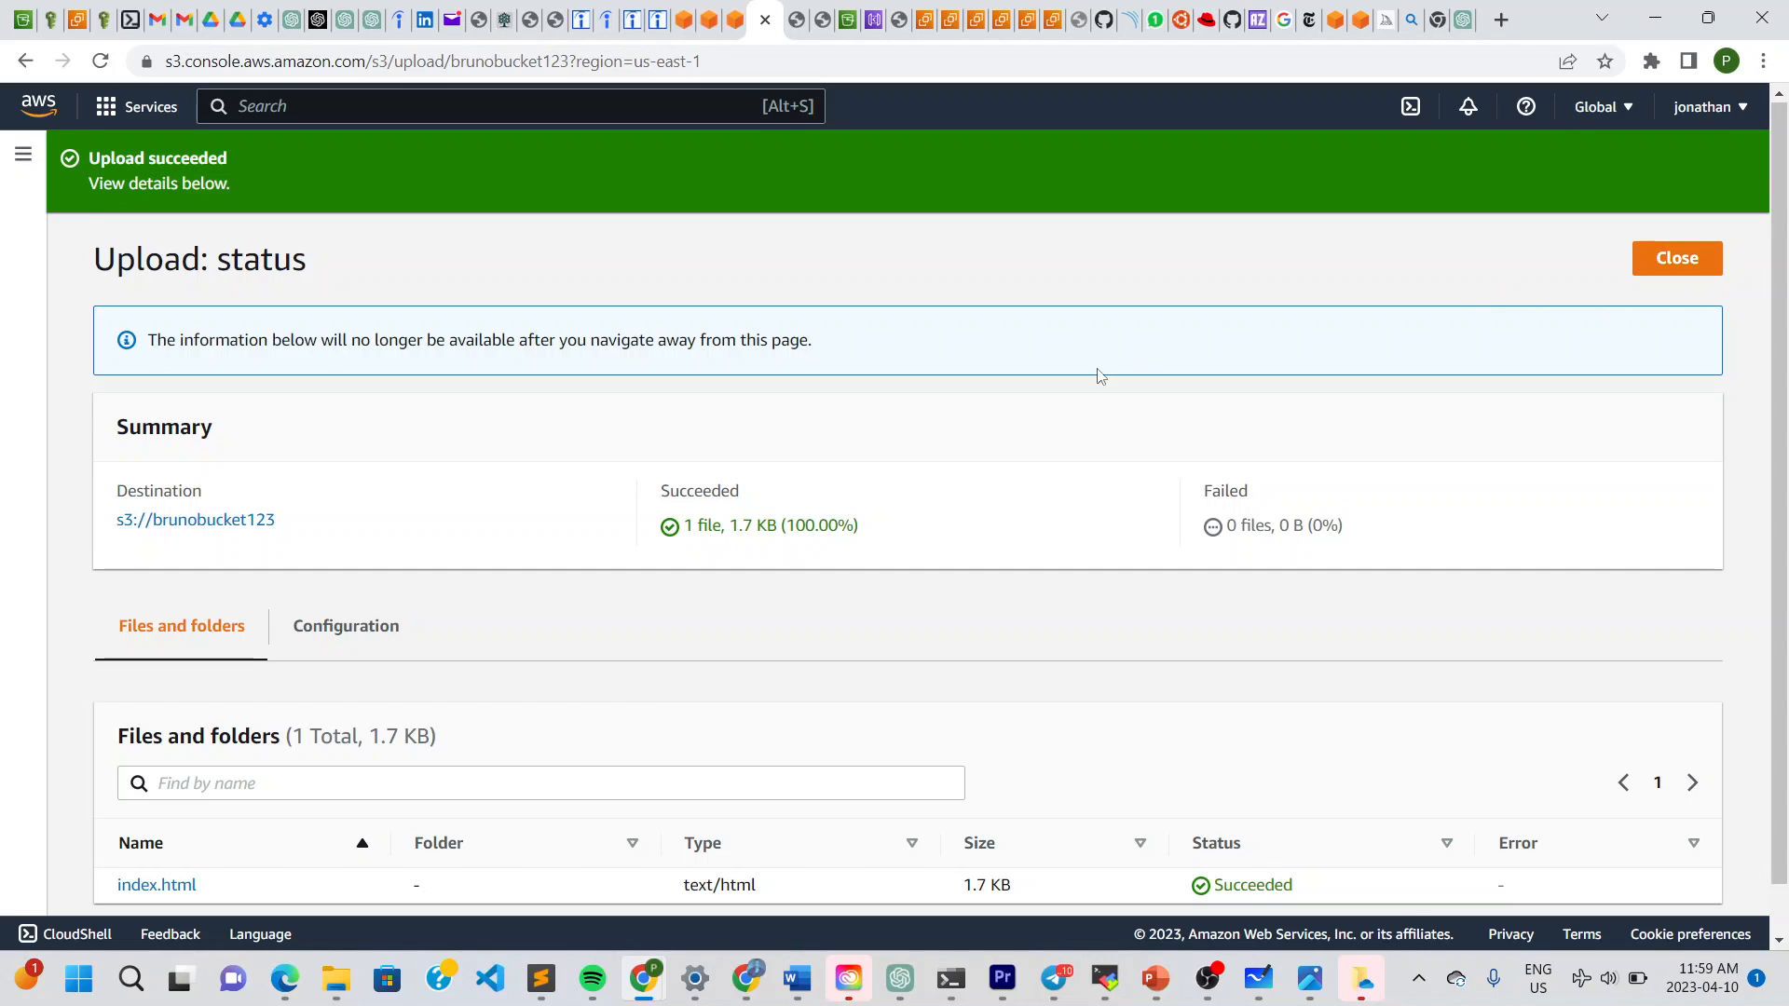
scroll(854, 510, "down", 1)
scroll(854, 510, "up", 1)
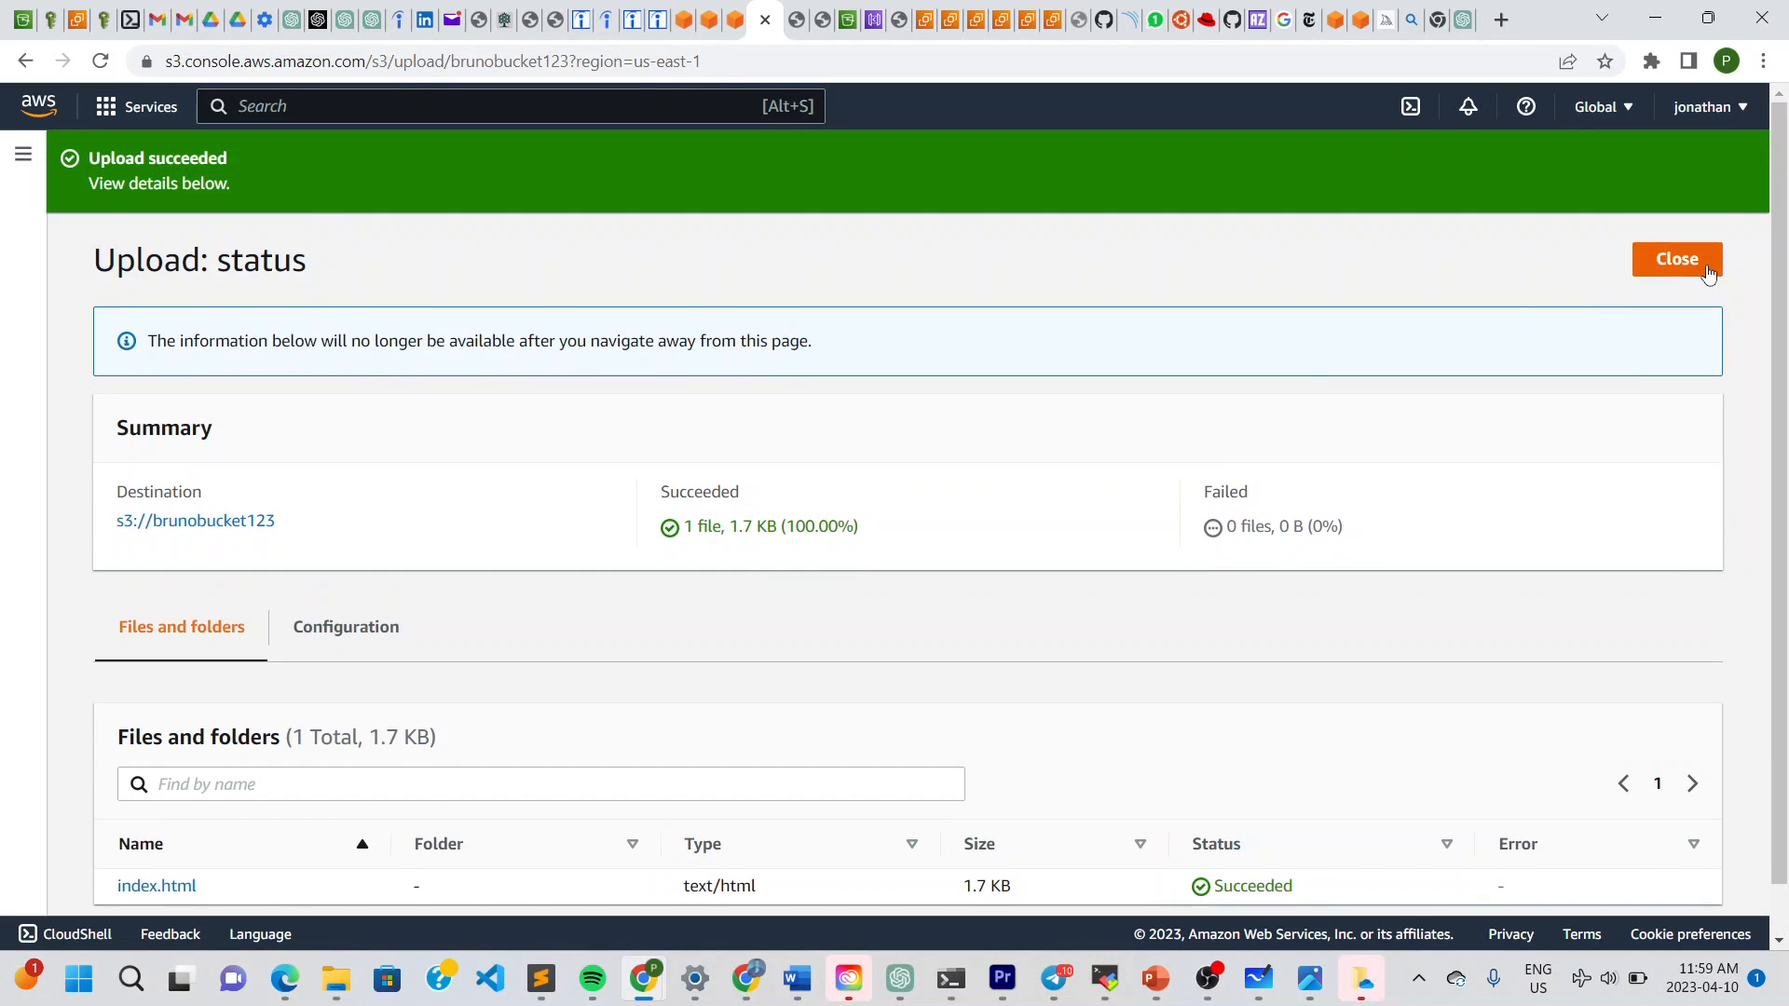
left_click(1680, 267)
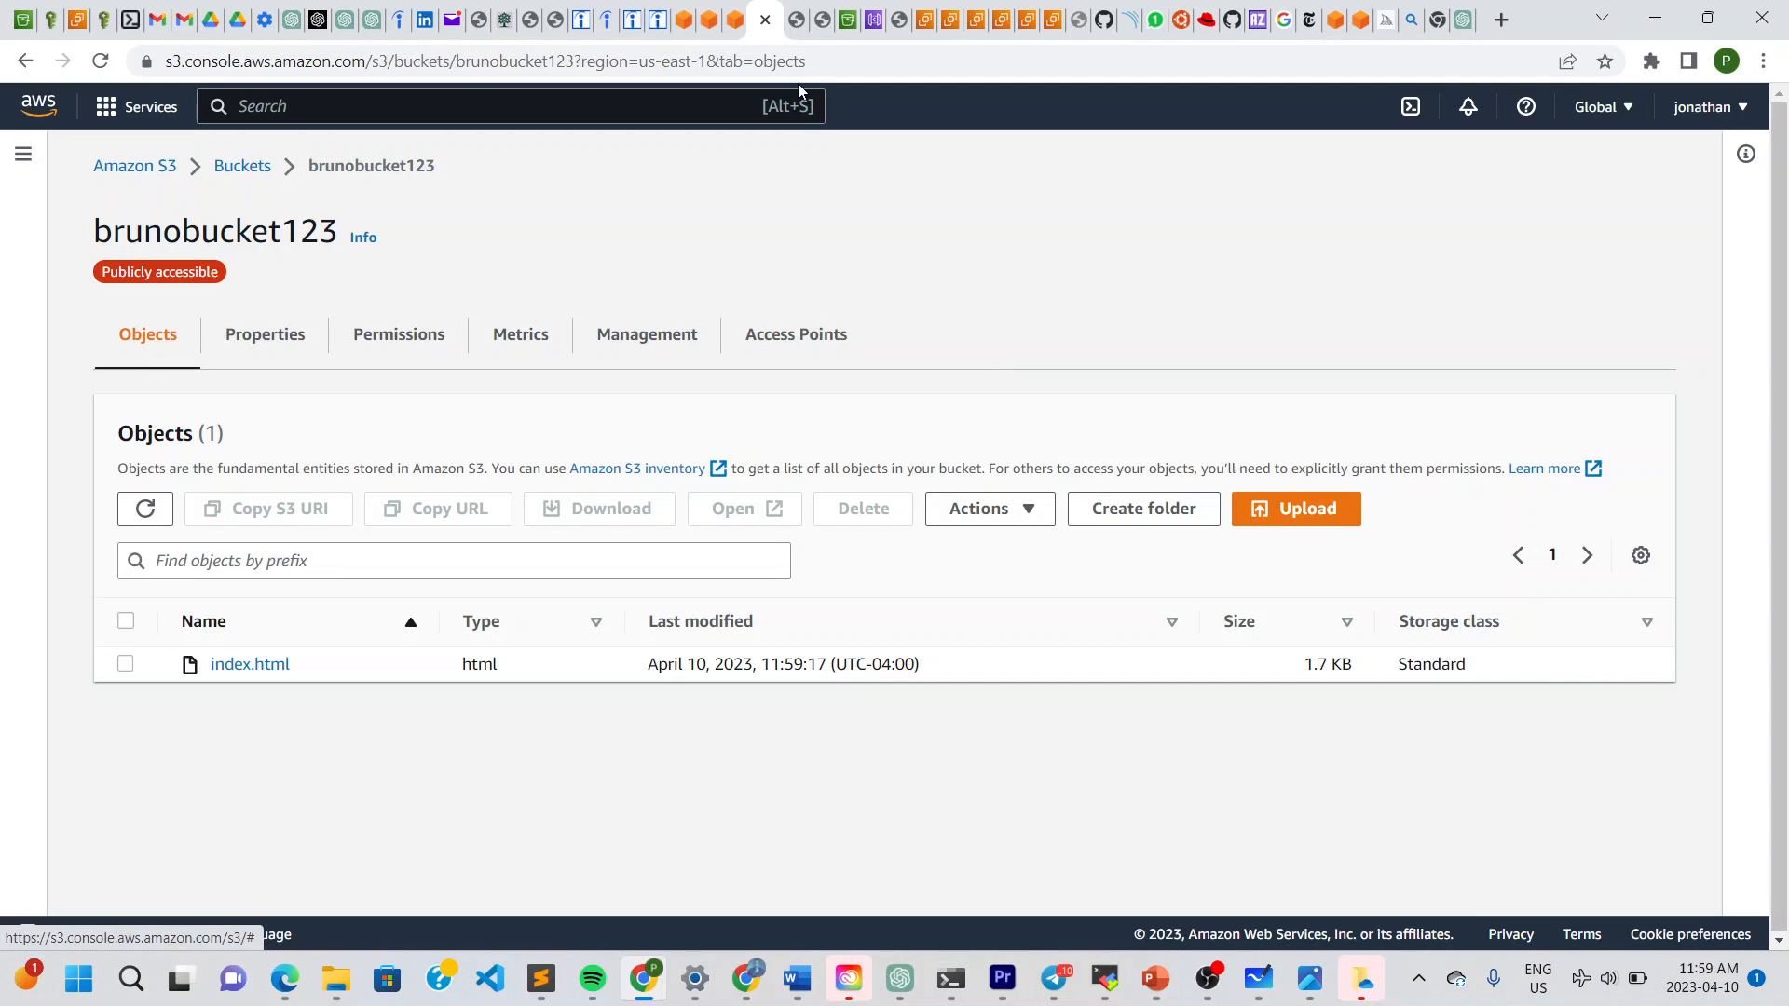
Switch to the open website endpoint page of brunobucket123 and reload it to check the published site.
left_click(794, 26)
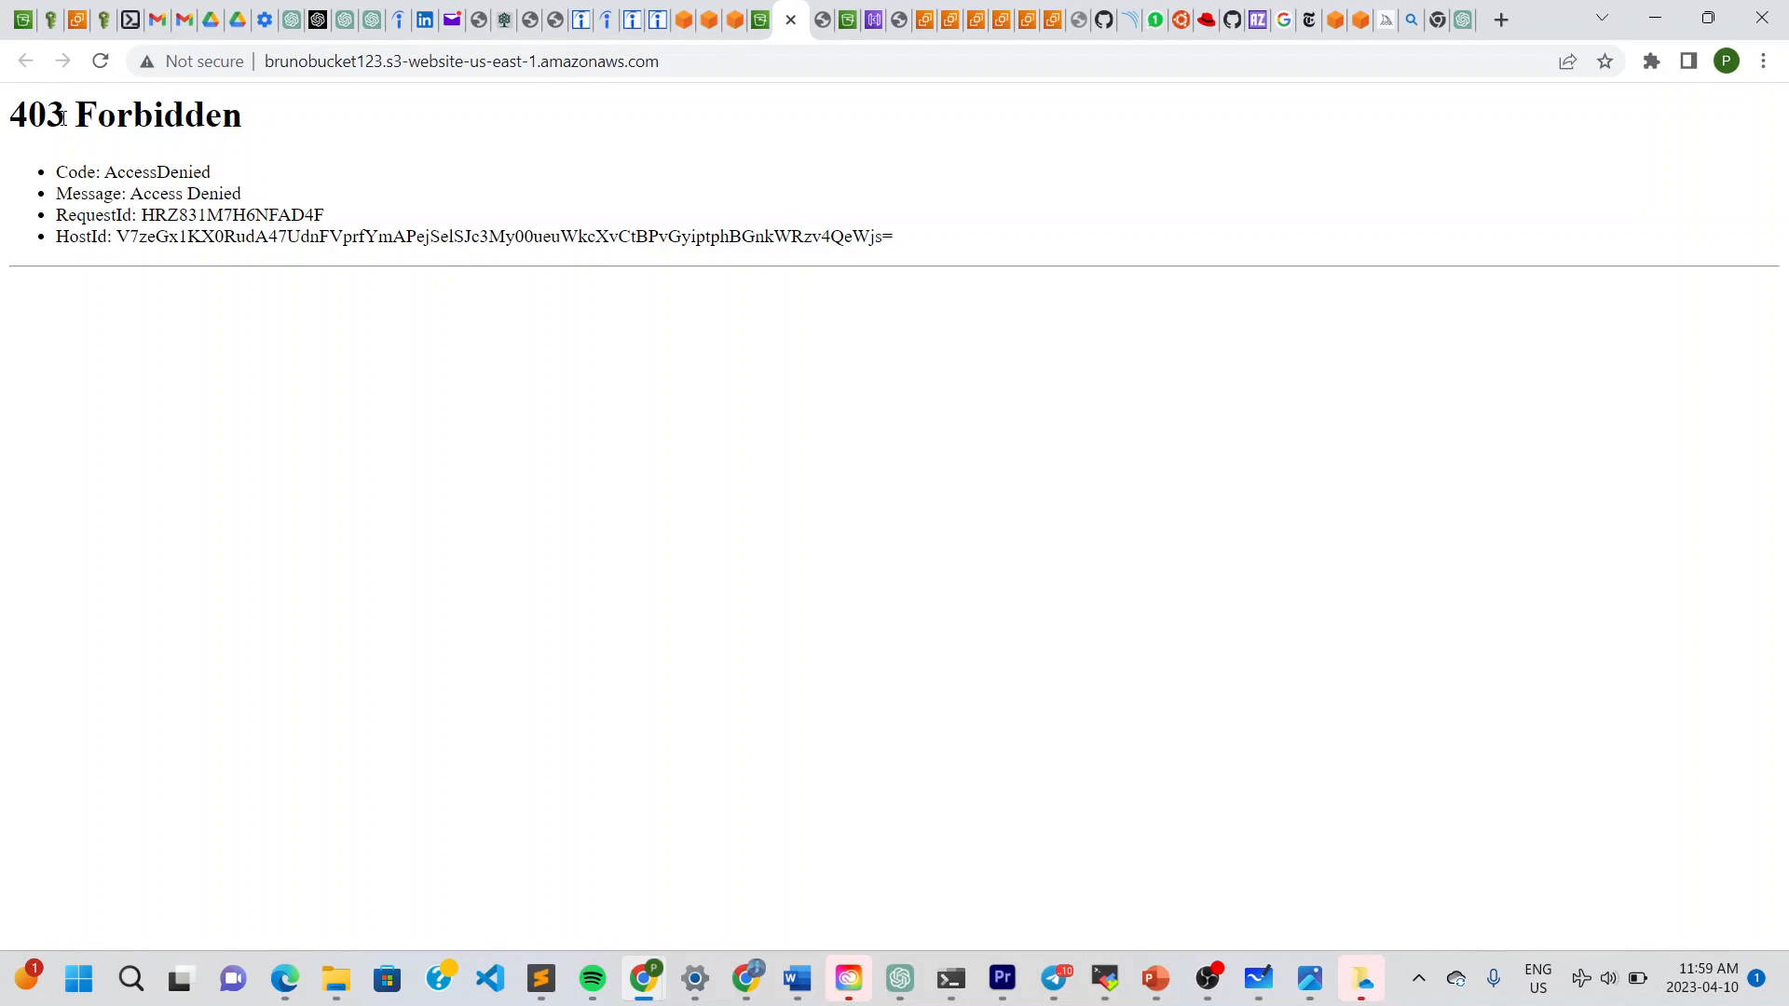
left_click(101, 61)
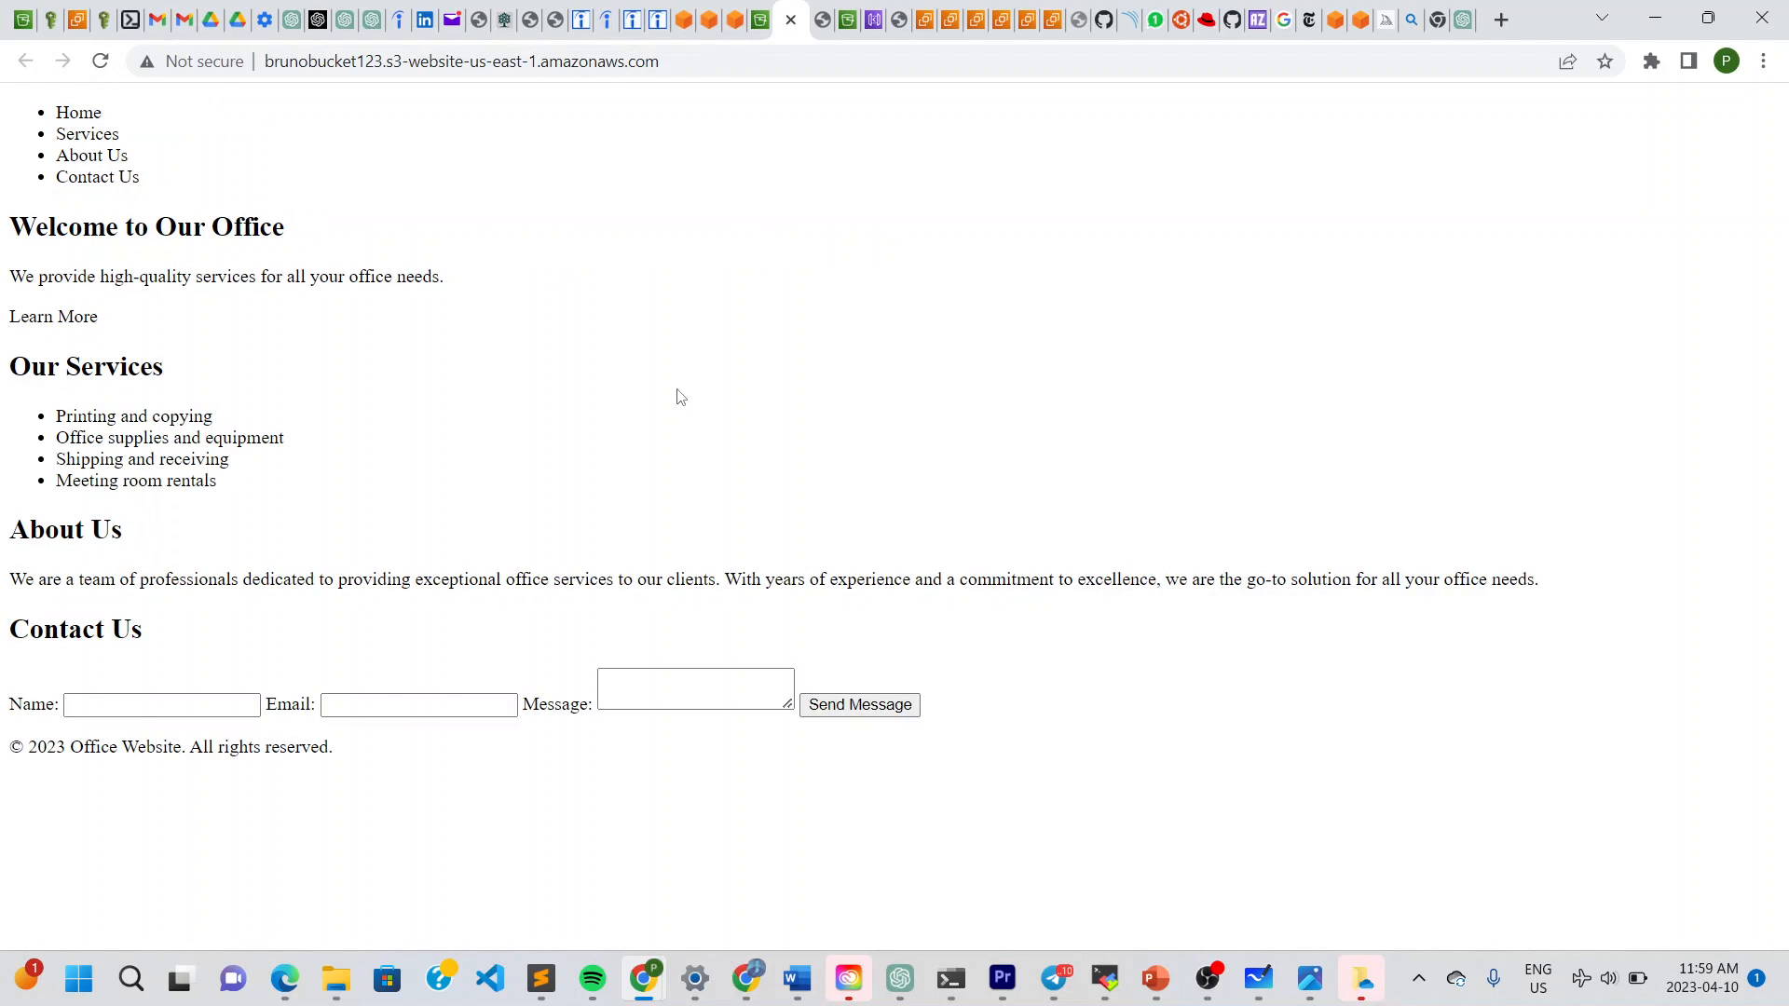